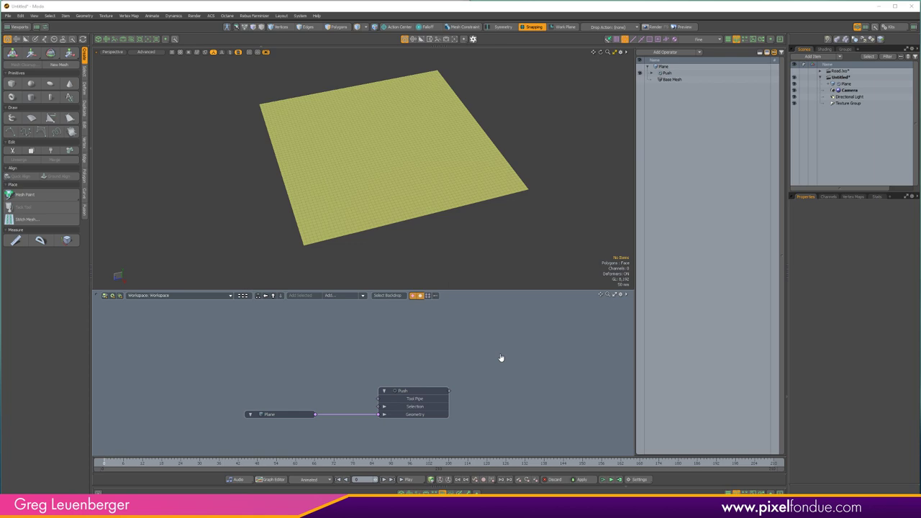
Inspect the Push mesh operation applied to the Plane mesh.
{"action": "left_click", "coordinate": [487, 186]}
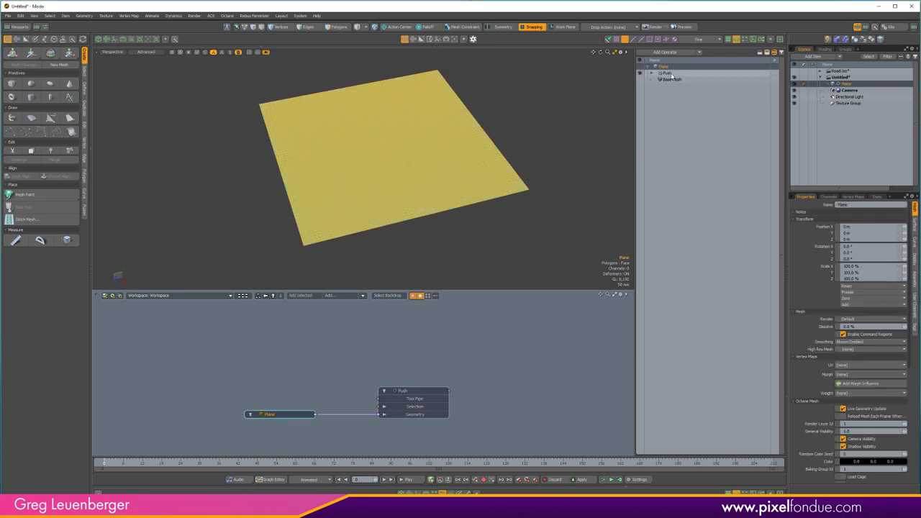
{"action": "left_click_drag", "start_coordinate": [491, 138], "coordinate": [488, 119], "text": "alt"}
{"action": "left_click_drag", "start_coordinate": [383, 128], "coordinate": [394, 159]}
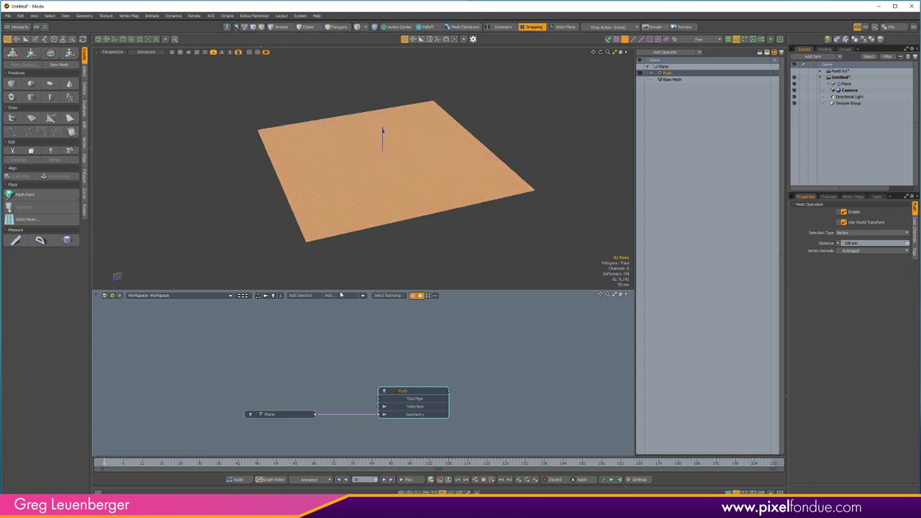
{"action": "key", "text": "Escape"}
Add the Sine Falloff assembly preset to the schematic and place it above the Plane node.
{"action": "left_click", "coordinate": [340, 298]}
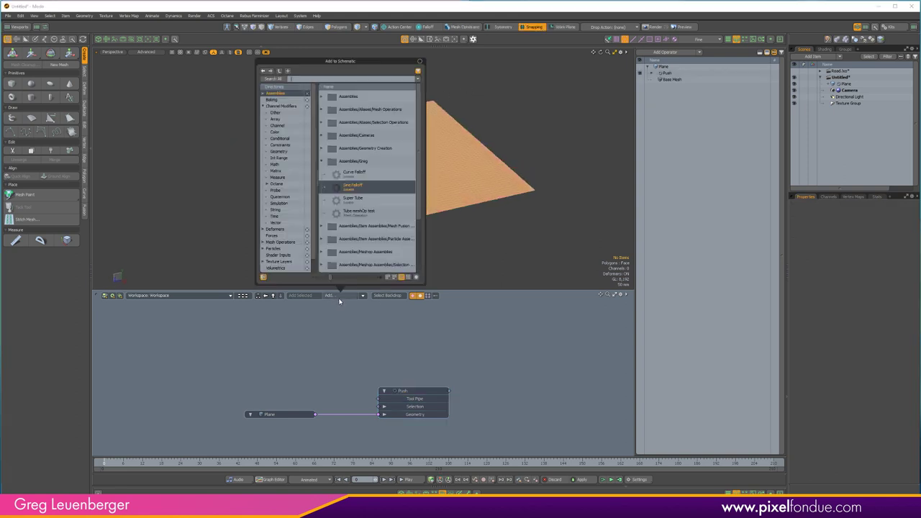
{"action": "double_click", "coordinate": [352, 189]}
{"action": "left_click_drag", "start_coordinate": [429, 406], "coordinate": [320, 320]}
Look inside the Sine Wave Falloff assembly at its nodes and return to the Workspace schematic.
{"action": "double_click", "coordinate": [304, 352]}
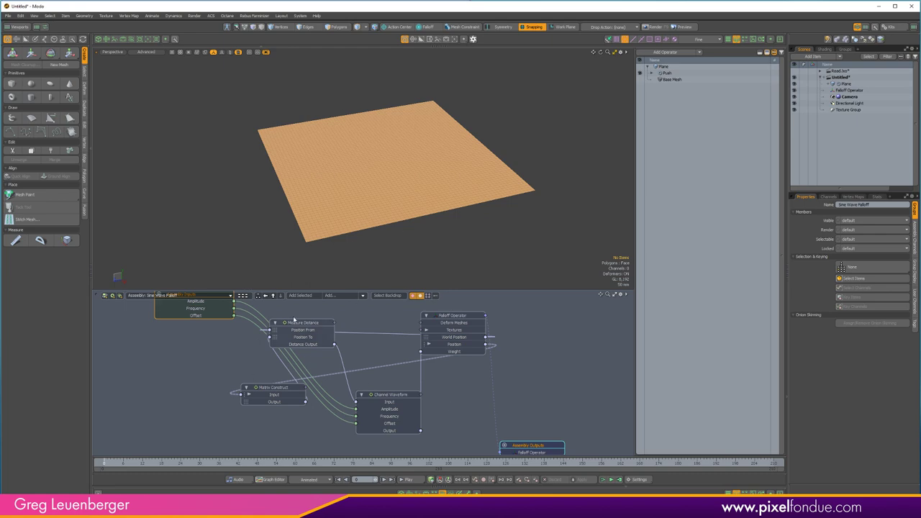
{"action": "left_click", "coordinate": [274, 296]}
{"action": "left_click", "coordinate": [159, 334]}
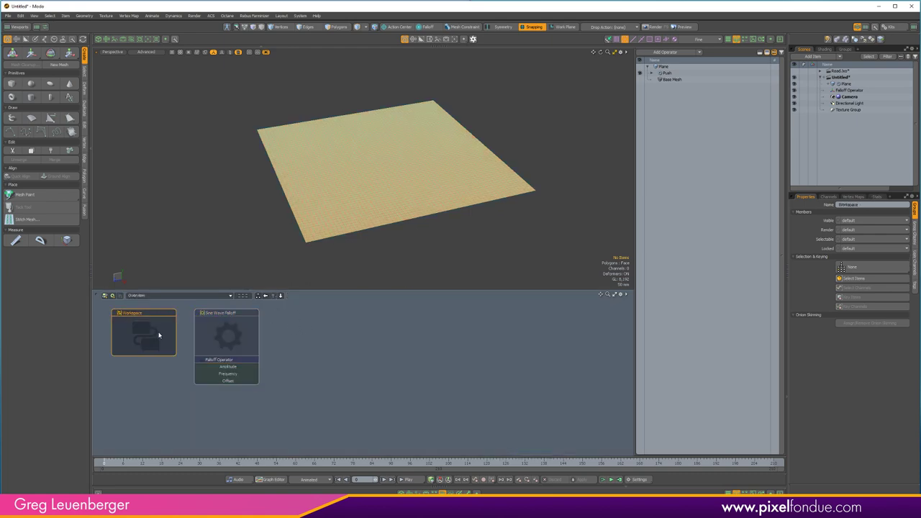
{"action": "double_click", "coordinate": [155, 336]}
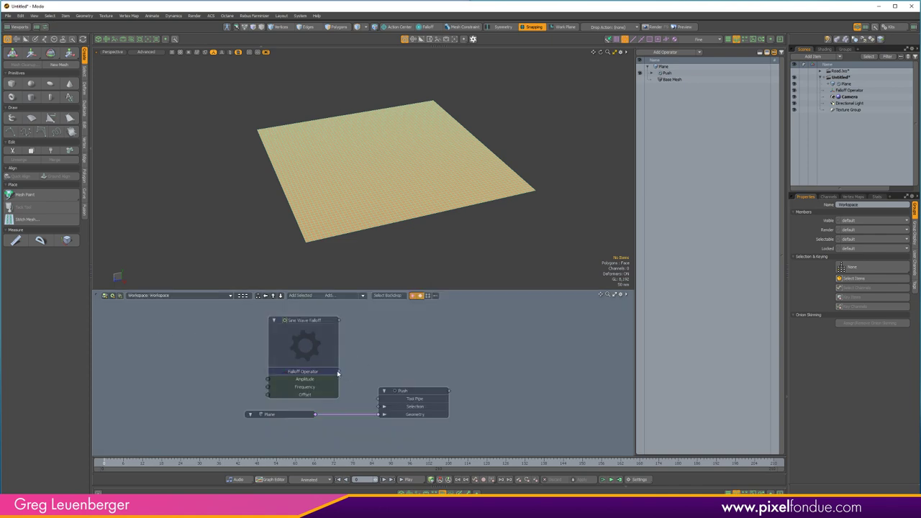
Connect the assembly's Falloff Operator to the Push node's Tool Pipe, with Amplitude 0.7 and Frequency 2.94.
{"action": "left_click_drag", "start_coordinate": [338, 373], "coordinate": [396, 401]}
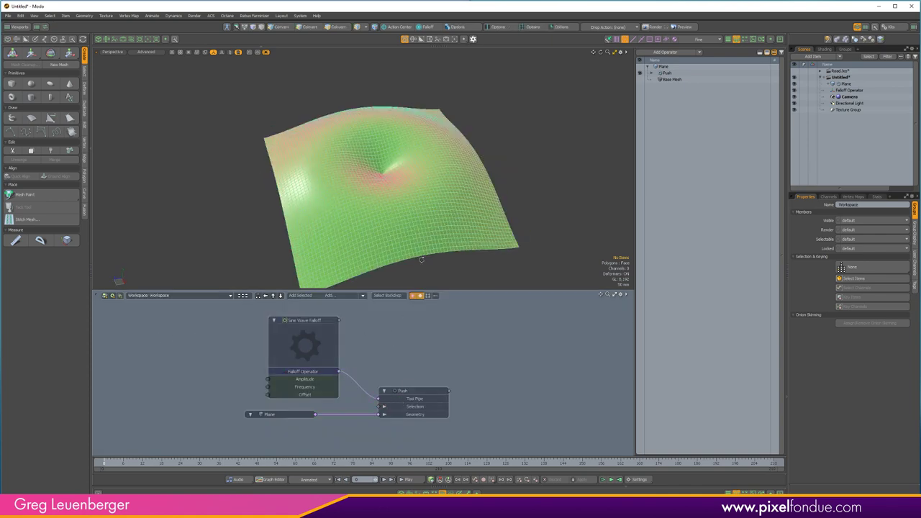
{"action": "left_click", "coordinate": [317, 321]}
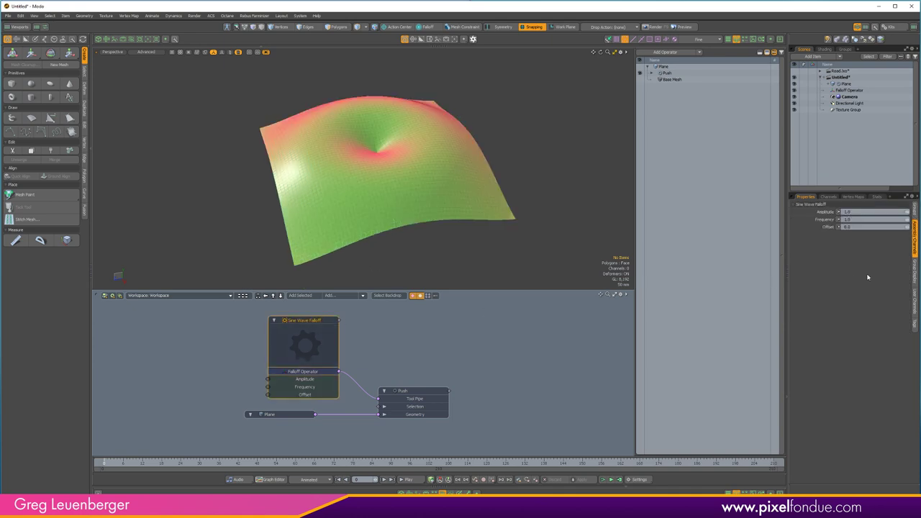
{"action": "left_click", "coordinate": [825, 213]}
{"action": "key", "text": "c"}
{"action": "left_click_drag", "start_coordinate": [557, 153], "coordinate": [554, 151]}
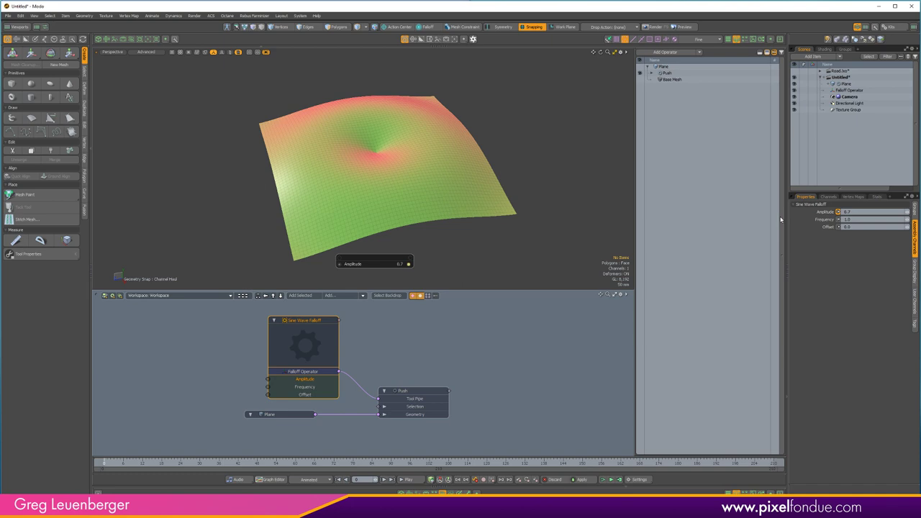
{"action": "left_click", "coordinate": [825, 220]}
{"action": "left_click_drag", "start_coordinate": [481, 124], "coordinate": [533, 231]}
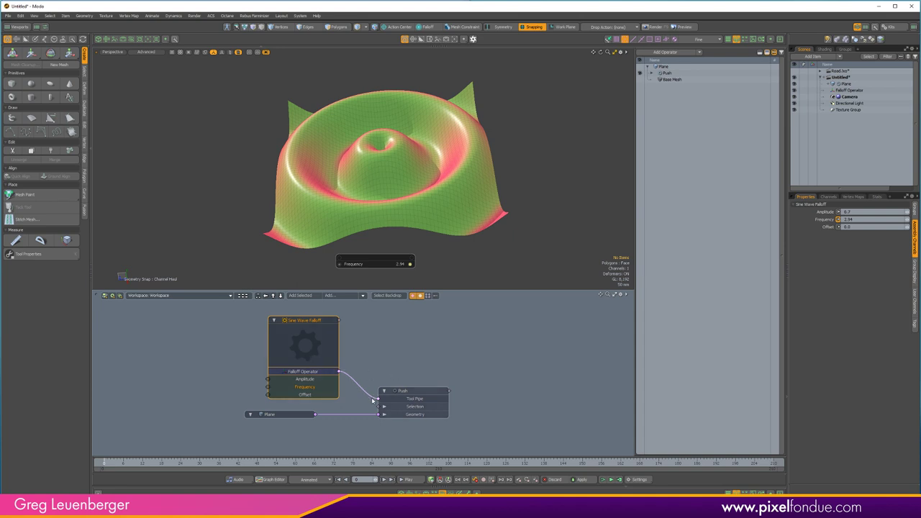
Disconnect the Sine Wave Falloff assembly from the Push node and delete it.
{"action": "left_click_drag", "start_coordinate": [378, 398], "coordinate": [361, 392]}
{"action": "double_click", "coordinate": [321, 353]}
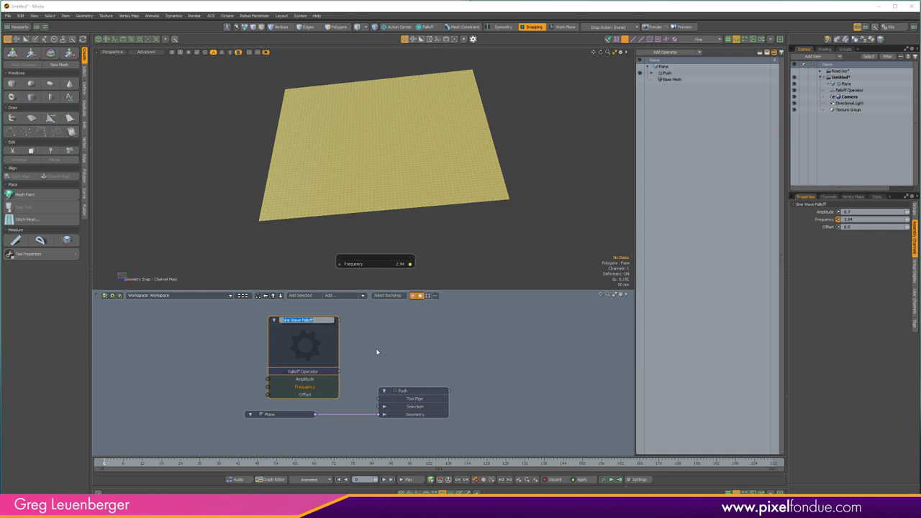
{"action": "left_click", "coordinate": [325, 350]}
{"action": "key", "text": "Delete"}
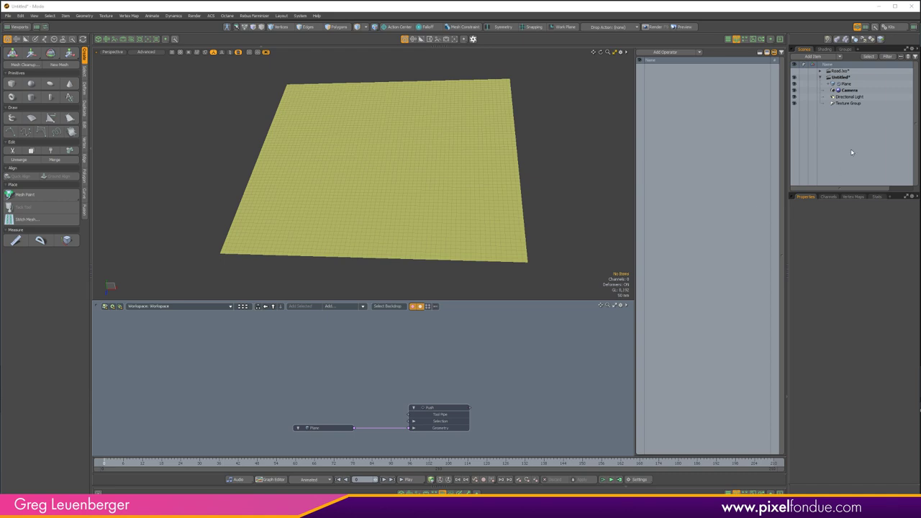
Create a new mesh item, place it directly below Plane in the item list, and rename it Curve.
{"action": "key", "text": "n"}
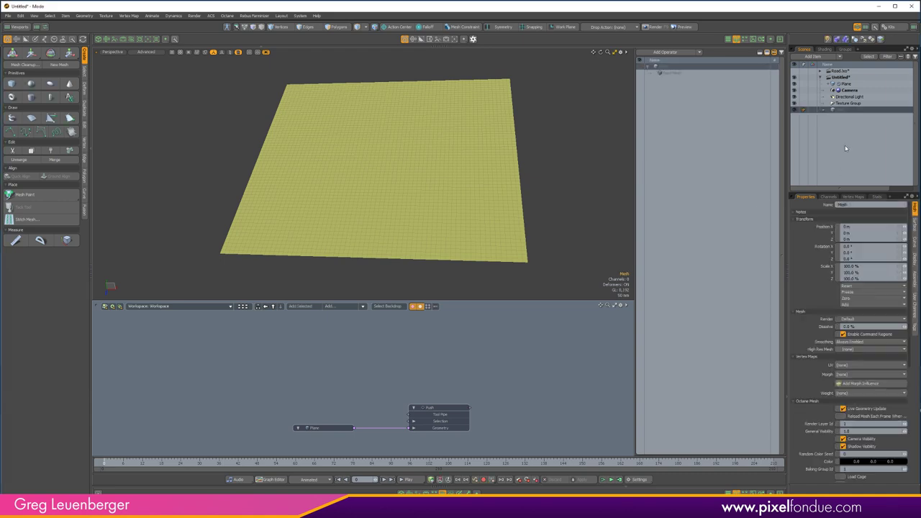
{"action": "left_click_drag", "start_coordinate": [841, 110], "coordinate": [854, 88]}
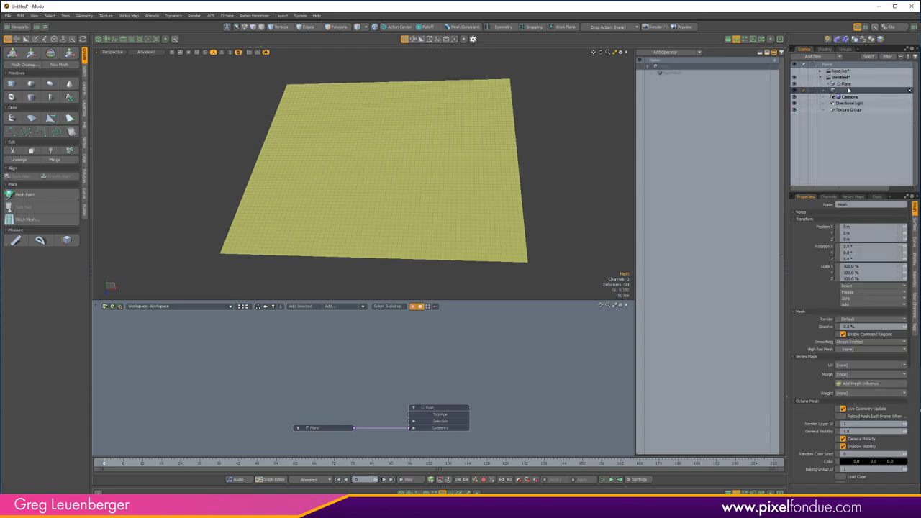
{"action": "double_click", "coordinate": [847, 92]}
{"action": "type", "text": "CCurve"}
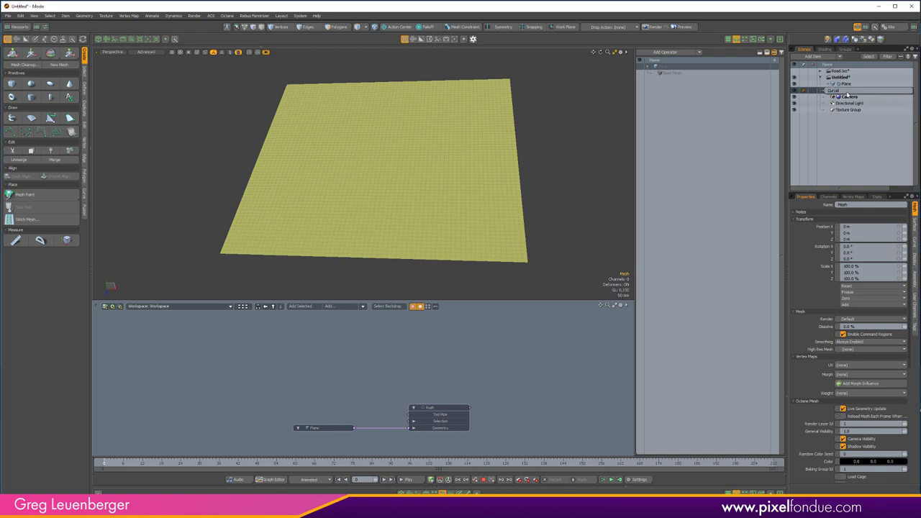
{"action": "key", "text": "Return"}
With snapping on, draw a straight multi-point curve through the plane's middle in Top view, from its lower edge towards its upper edge.
{"action": "left_click", "coordinate": [11, 131]}
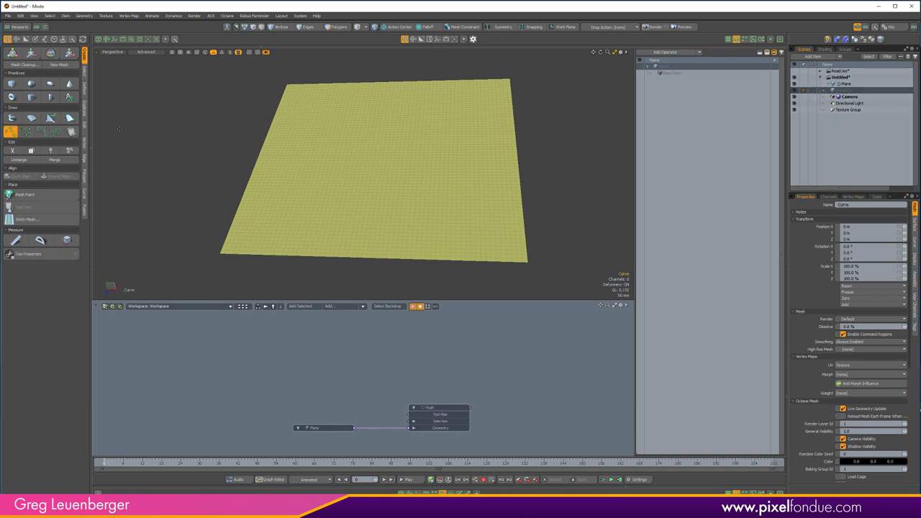
{"action": "key", "text": "ctrl+space"}
{"action": "left_click", "coordinate": [393, 178]}
{"action": "scroll", "coordinate": [400, 161], "scroll_direction": "down", "scroll_amount": 3}
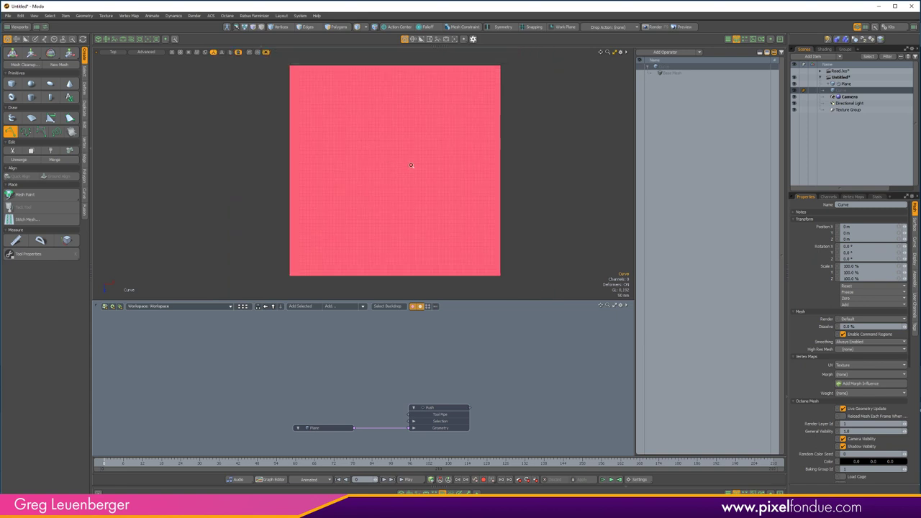
{"action": "left_click", "coordinate": [532, 26]}
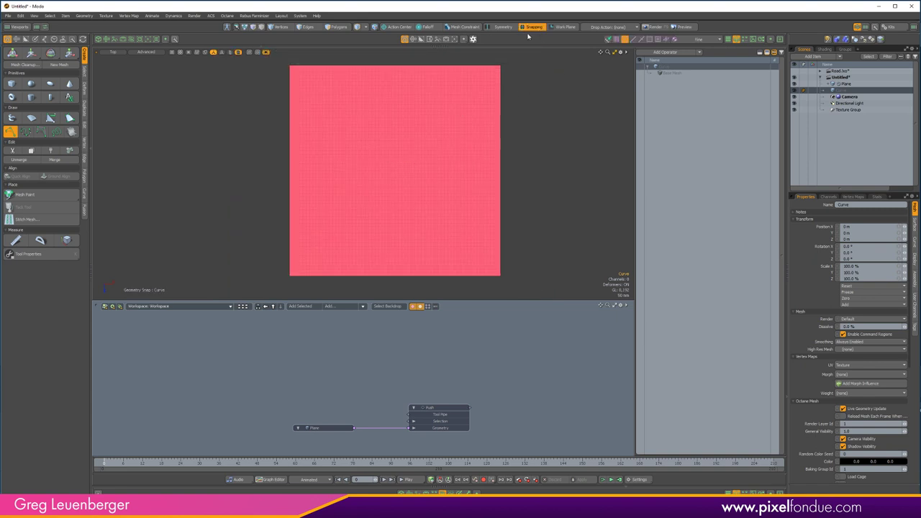
{"action": "scroll", "coordinate": [410, 238], "scroll_direction": "up", "scroll_amount": 2}
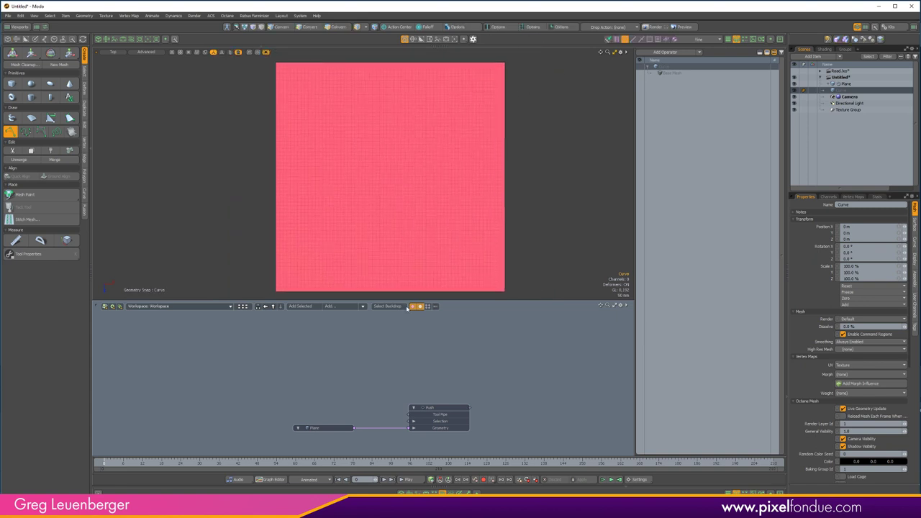
{"action": "left_click_drag", "start_coordinate": [405, 299], "coordinate": [405, 366]}
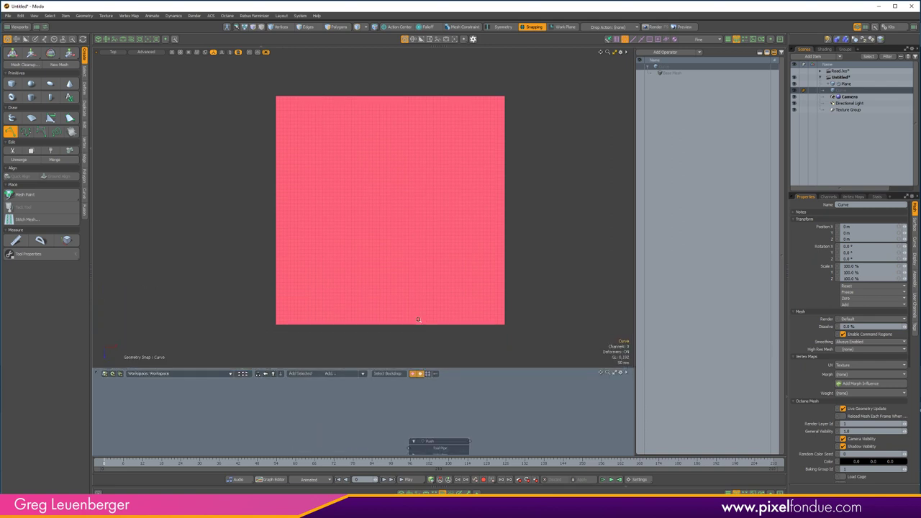
{"action": "left_click", "coordinate": [390, 343]}
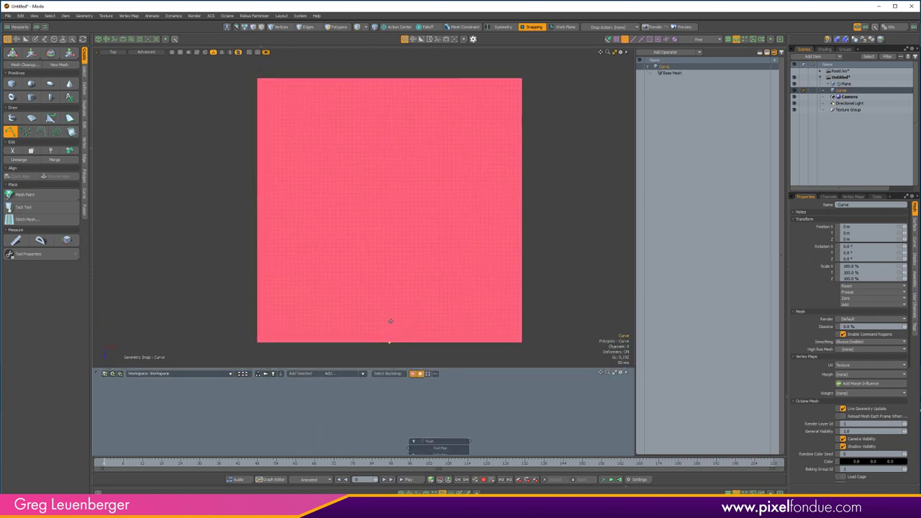
{"action": "left_click", "coordinate": [389, 322]}
{"action": "left_click", "coordinate": [390, 206]}
{"action": "left_click", "coordinate": [389, 161]}
{"action": "left_click", "coordinate": [390, 124]}
{"action": "left_click", "coordinate": [389, 94]}
Add the Curve mesh to the schematic and place its node above the Plane node.
{"action": "key", "text": "ctrl+space"}
{"action": "left_click", "coordinate": [522, 220]}
{"action": "left_click_drag", "start_coordinate": [504, 216], "coordinate": [398, 324], "text": "alt"}
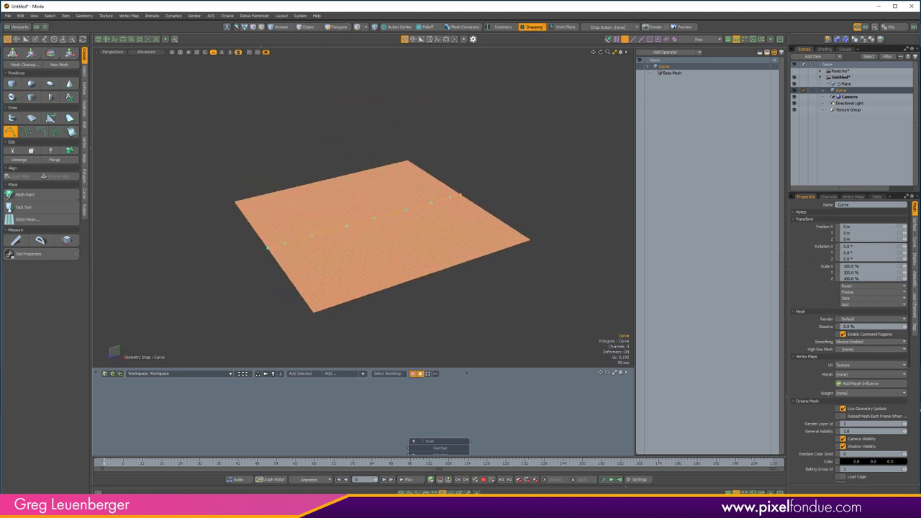
{"action": "left_click_drag", "start_coordinate": [471, 368], "coordinate": [478, 272]}
{"action": "left_click_drag", "start_coordinate": [481, 341], "coordinate": [509, 328], "text": "alt"}
{"action": "left_click_drag", "start_coordinate": [510, 328], "coordinate": [532, 345], "text": "ctrl+alt"}
{"action": "left_click_drag", "start_coordinate": [533, 346], "coordinate": [533, 308], "text": "alt"}
{"action": "left_click", "coordinate": [304, 278]}
{"action": "left_click_drag", "start_coordinate": [363, 321], "coordinate": [291, 326]}
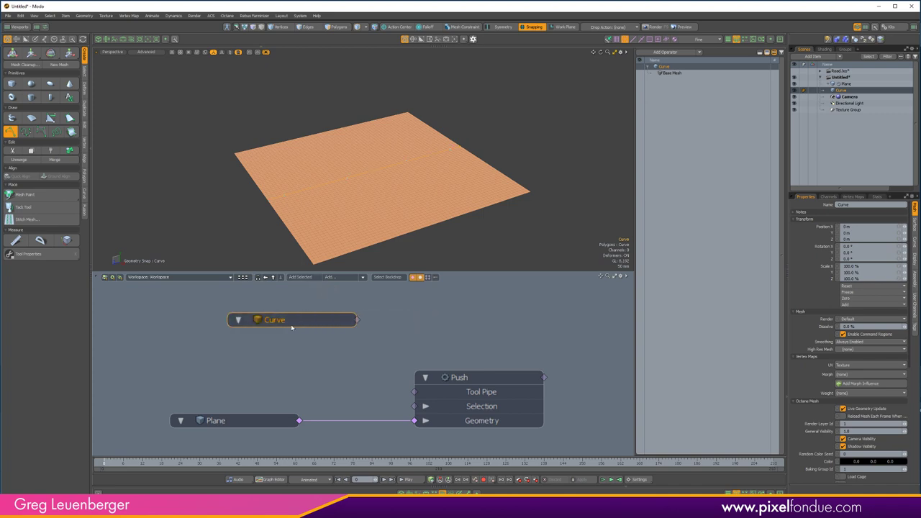
{"action": "scroll", "coordinate": [430, 336], "scroll_direction": "down", "scroll_amount": 2}
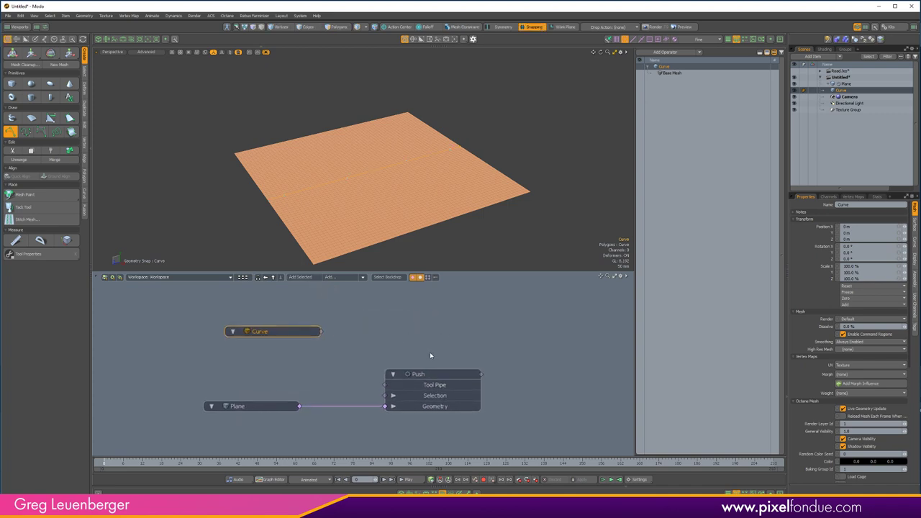
Add a Curve Probe channel modifier to the schematic and place it above the Push node.
{"action": "left_click", "coordinate": [346, 279]}
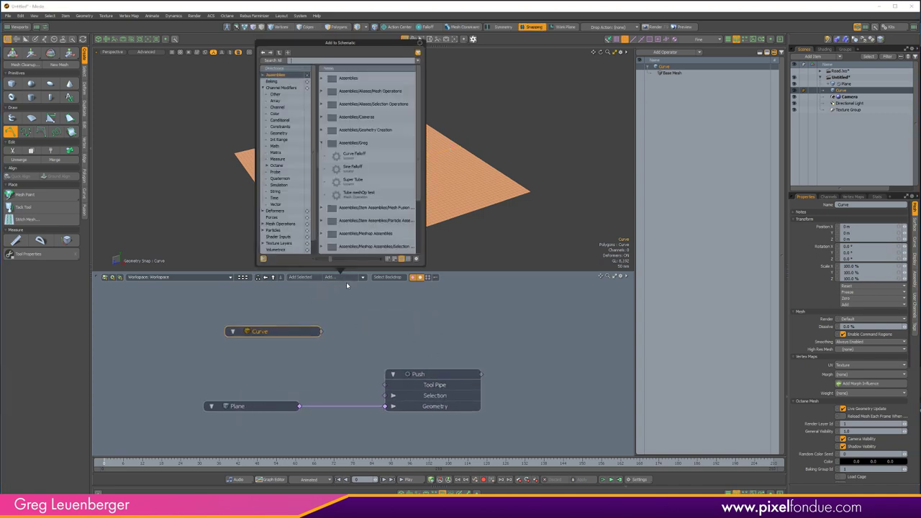
{"action": "type", "text": "curve pro"}
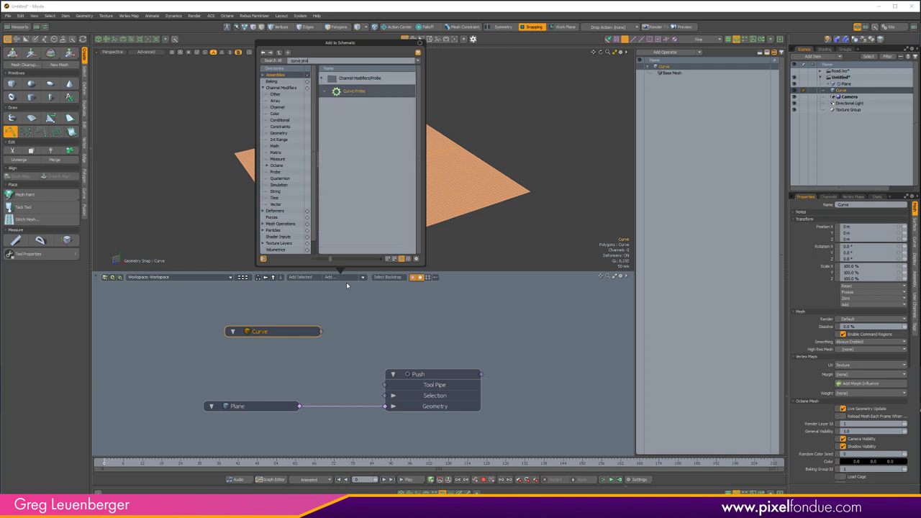
{"action": "key", "text": "Return"}
{"action": "left_click_drag", "start_coordinate": [425, 351], "coordinate": [431, 276]}
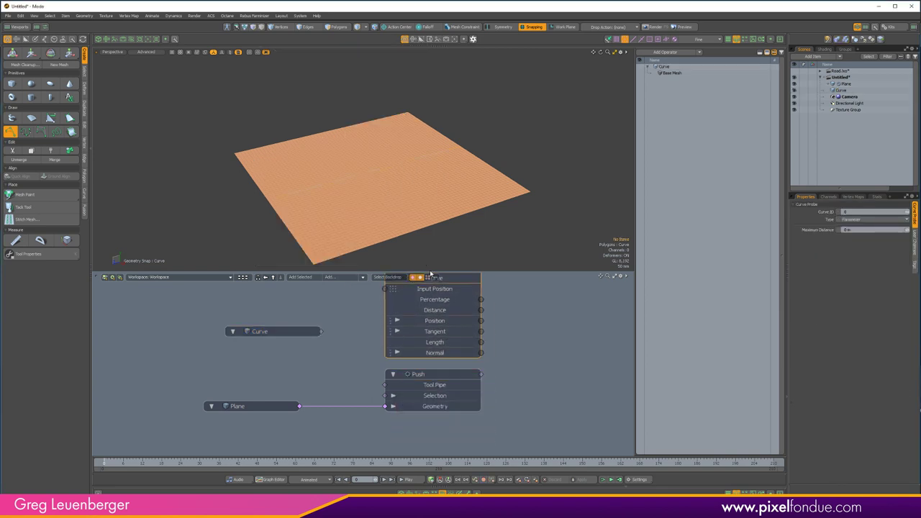
{"action": "key", "text": "a"}
Add a Falloff Operator to the schematic and place it to the right of the Curve Probe node.
{"action": "left_click", "coordinate": [337, 278]}
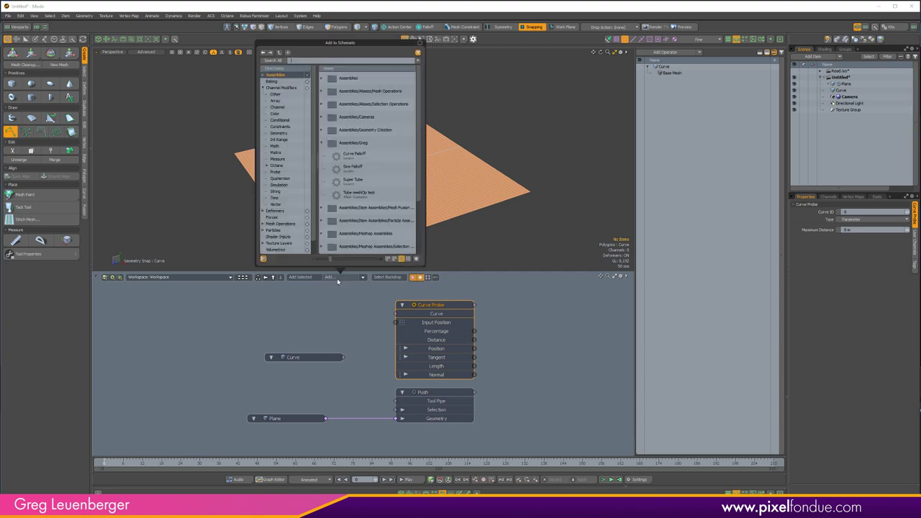
{"action": "type", "text": "fallof"}
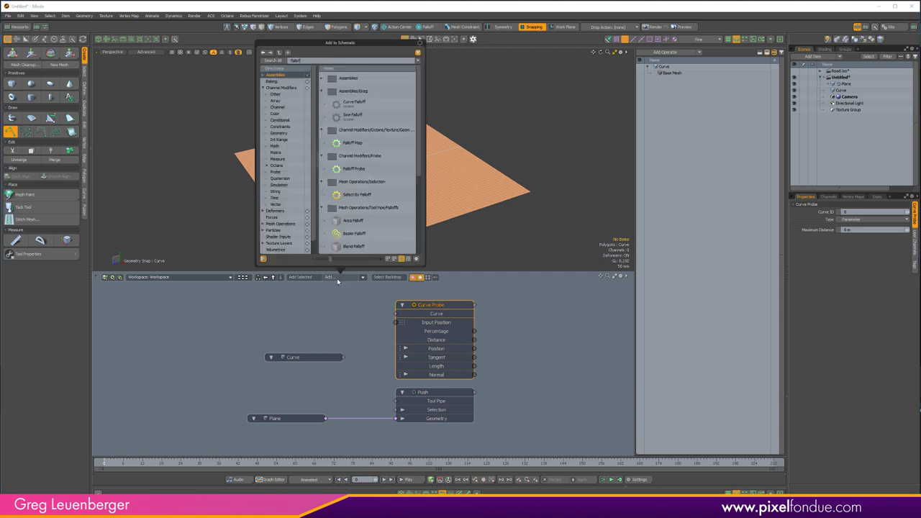
{"action": "type", "text": "f ope"}
{"action": "key", "text": "Return"}
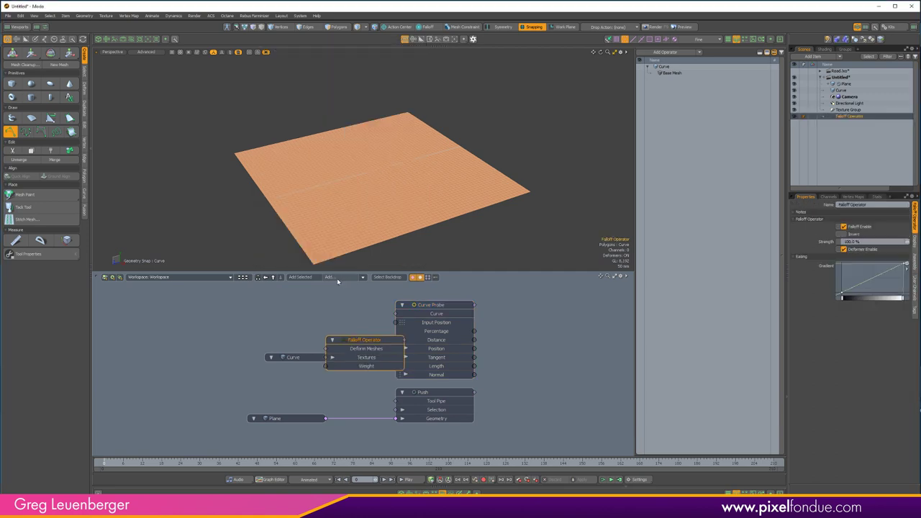
{"action": "left_click_drag", "start_coordinate": [368, 340], "coordinate": [436, 324]}
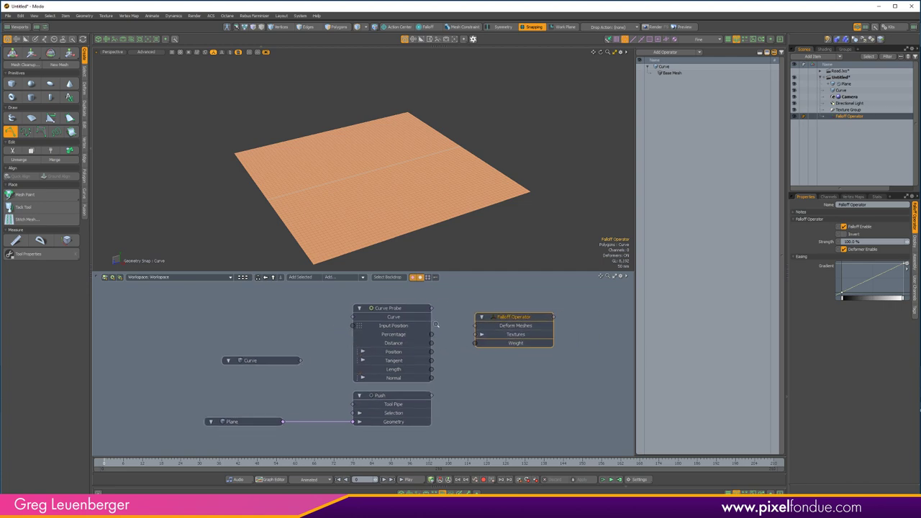
Add a Matrix Construct node to the schematic and place it below the Falloff Operator.
{"action": "scroll", "coordinate": [436, 325], "scroll_direction": "up", "scroll_amount": 1}
{"action": "left_click", "coordinate": [341, 278]}
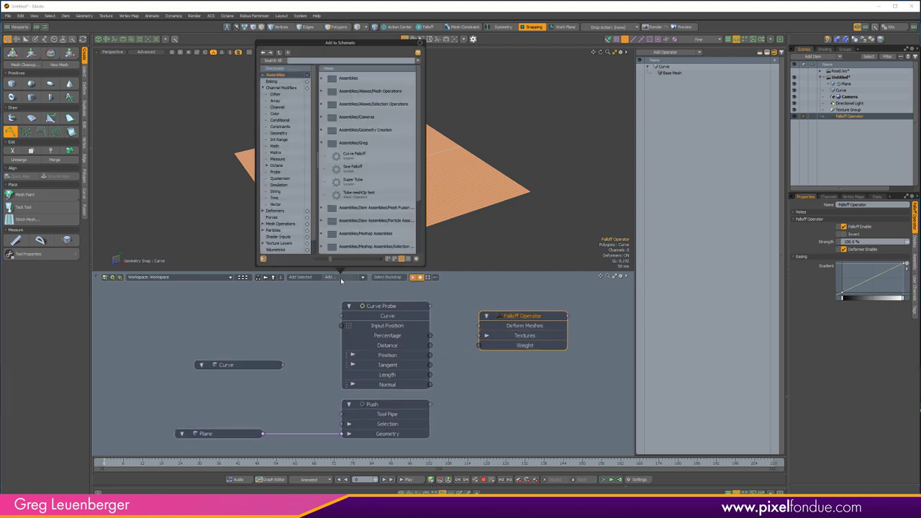
{"action": "type", "text": "matrix"}
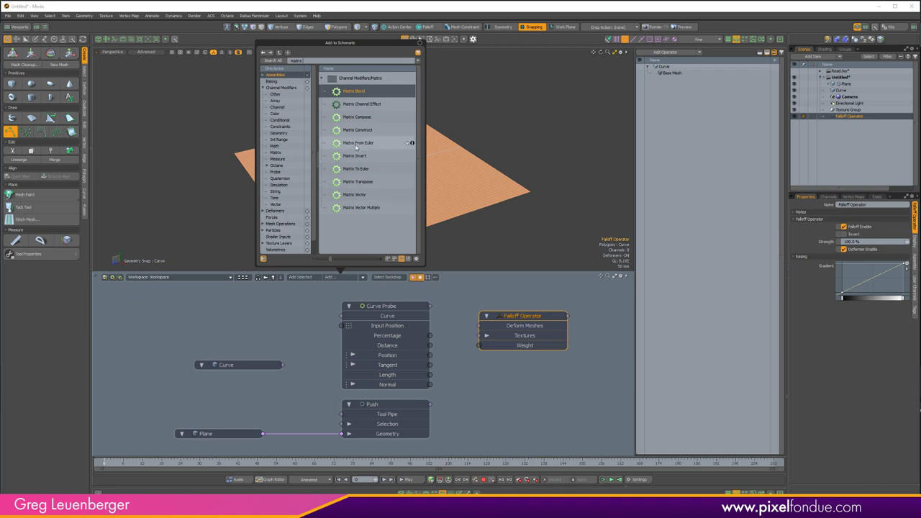
{"action": "left_click", "coordinate": [363, 131]}
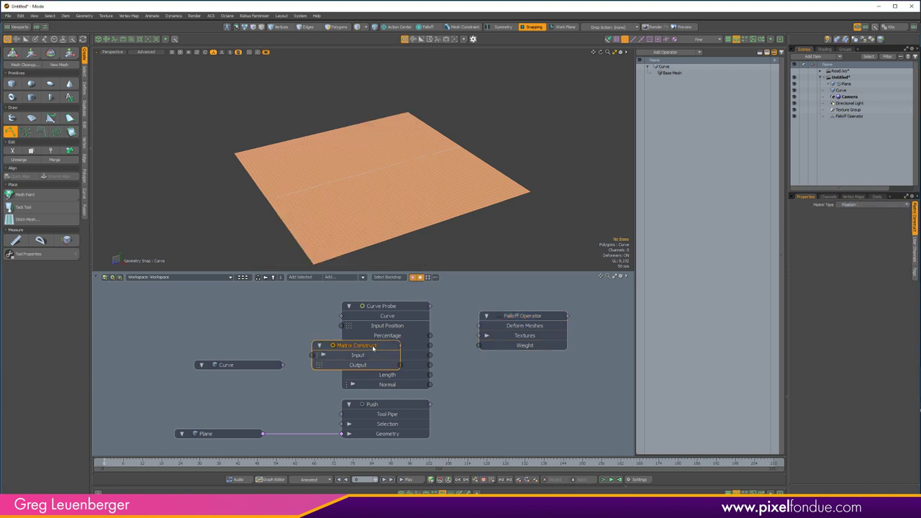
{"action": "left_click", "coordinate": [533, 367]}
{"action": "scroll", "coordinate": [533, 367], "scroll_direction": "down", "scroll_amount": 1}
{"action": "left_click_drag", "start_coordinate": [533, 367], "coordinate": [519, 359], "text": "alt"}
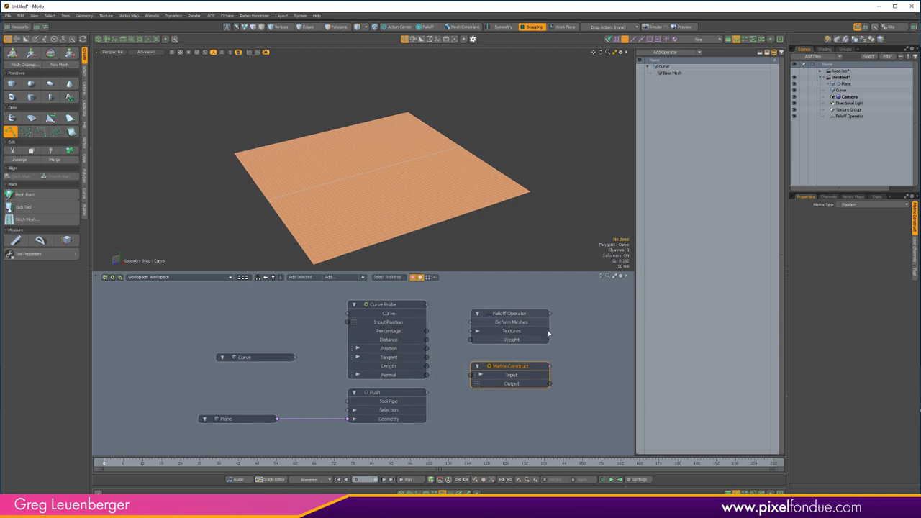
Add the Position channel to the Falloff Operator node and move the node slightly up in the schematic.
{"action": "left_click", "coordinate": [517, 317]}
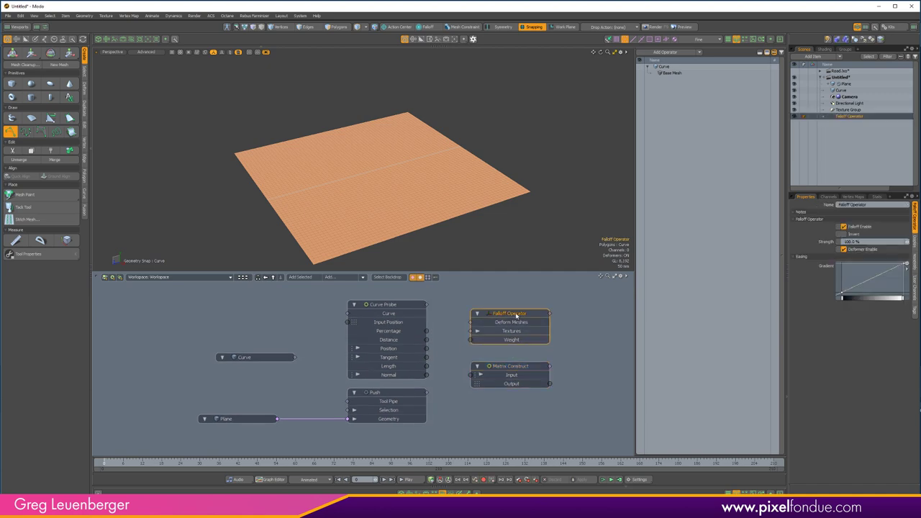
{"action": "right_click", "coordinate": [517, 315]}
{"action": "mouse_move", "coordinate": [517, 415]}
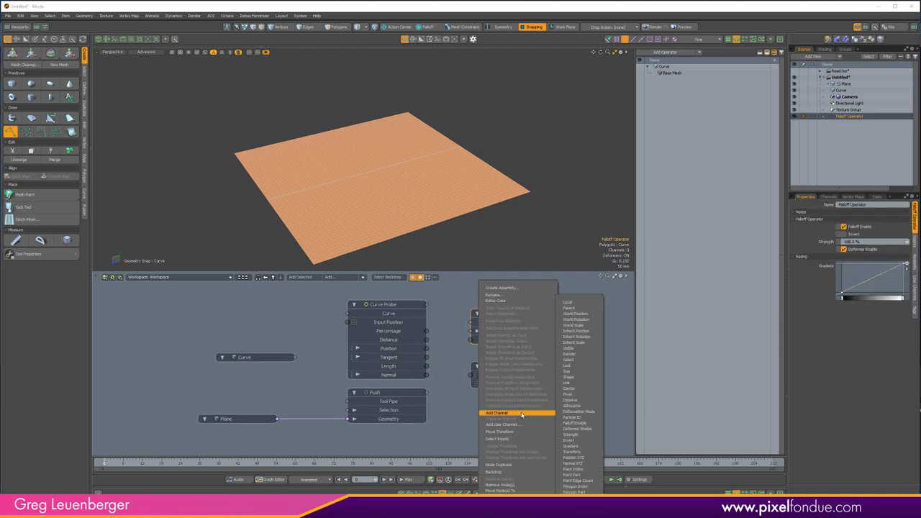
{"action": "left_click", "coordinate": [828, 197]}
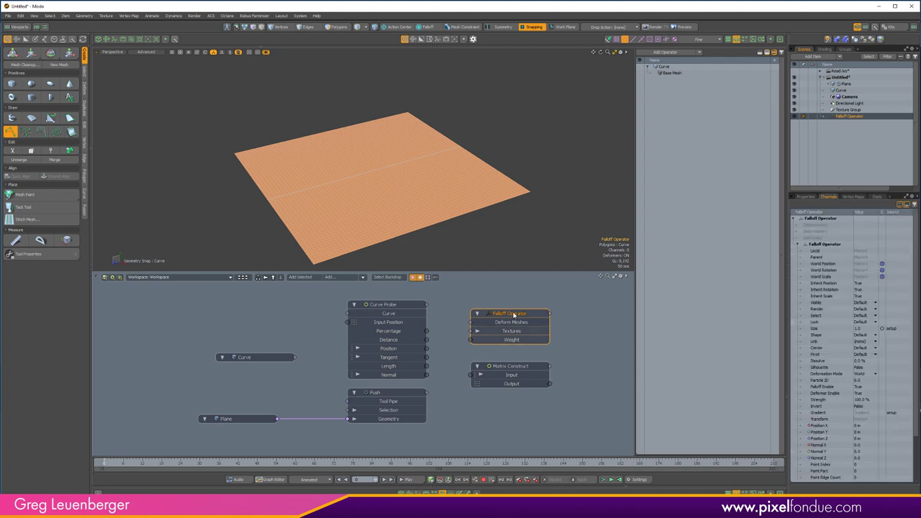
{"action": "left_click_drag", "start_coordinate": [512, 315], "coordinate": [512, 297]}
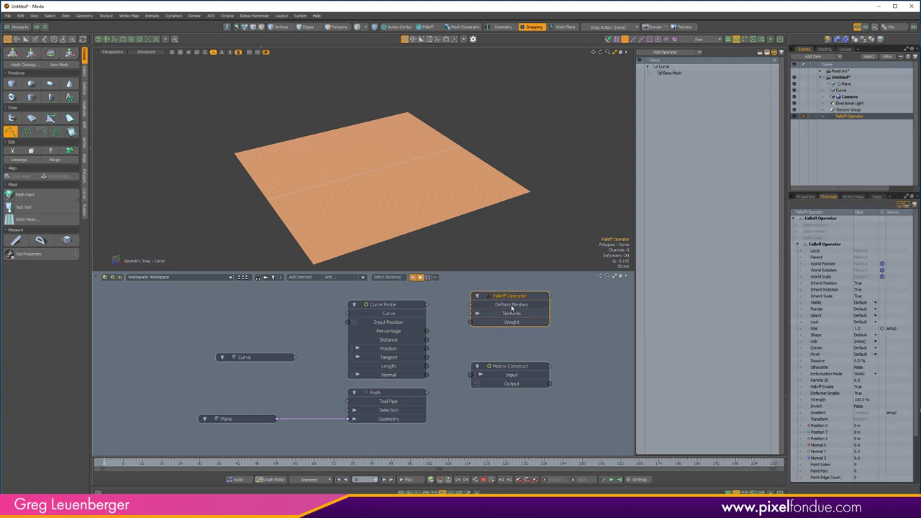
{"action": "right_click", "coordinate": [521, 298]}
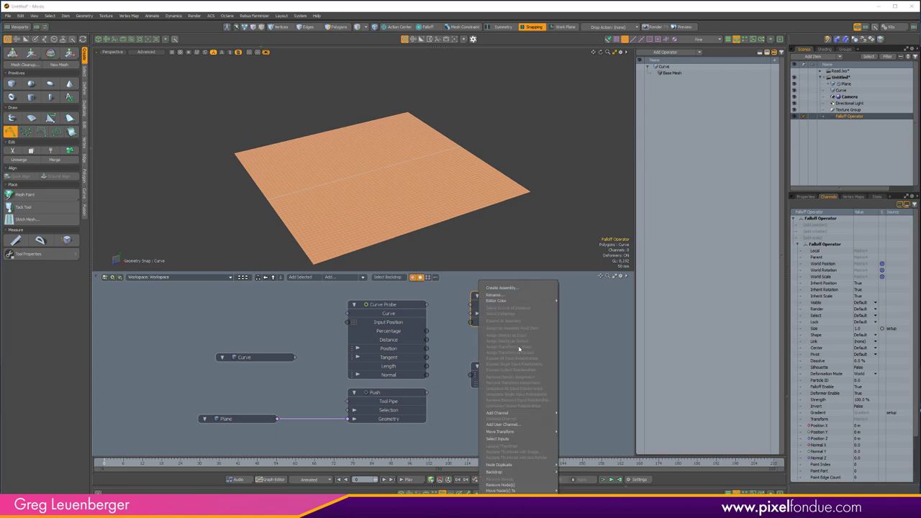
{"action": "mouse_move", "coordinate": [513, 413]}
{"action": "left_click", "coordinate": [584, 458]}
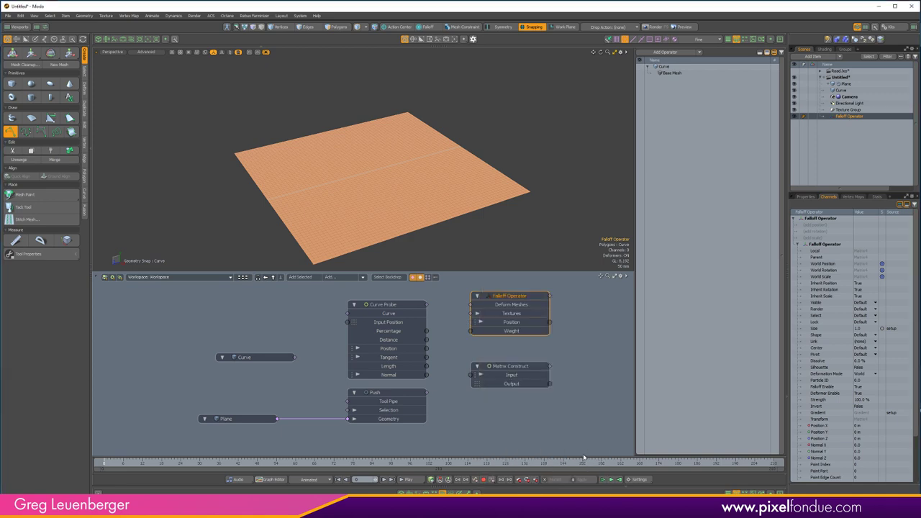
{"action": "left_click", "coordinate": [481, 322]}
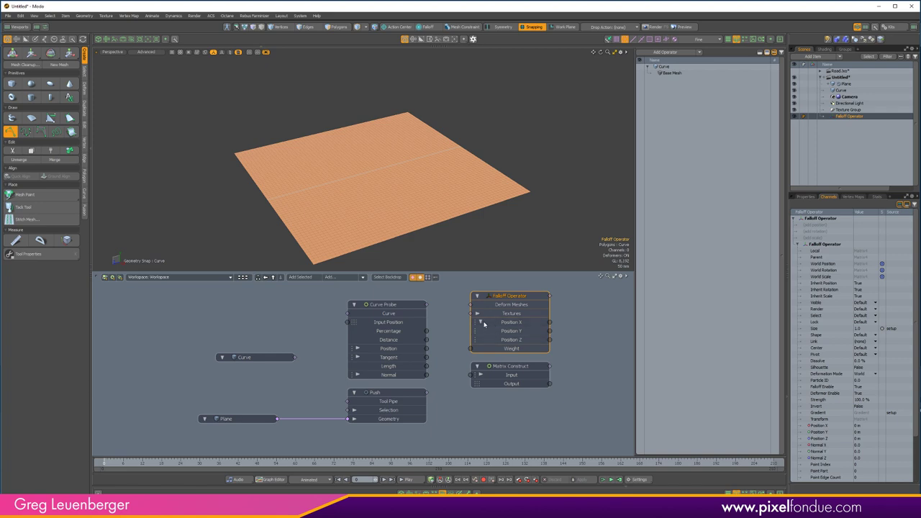
{"action": "left_click", "coordinate": [482, 323]}
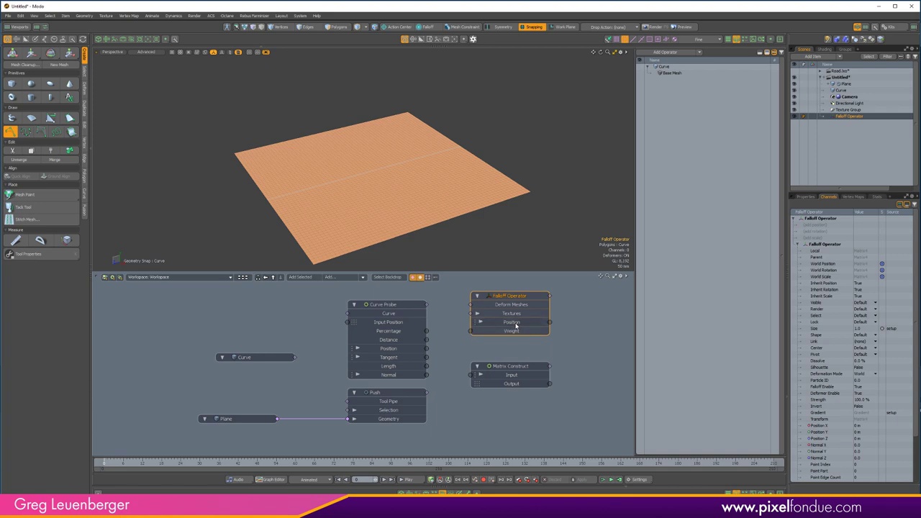
Split the Falloff Operator's Position channel into its own node and place it on the far left of the schematic.
{"action": "right_click", "coordinate": [515, 326]}
{"action": "left_click", "coordinate": [509, 350]}
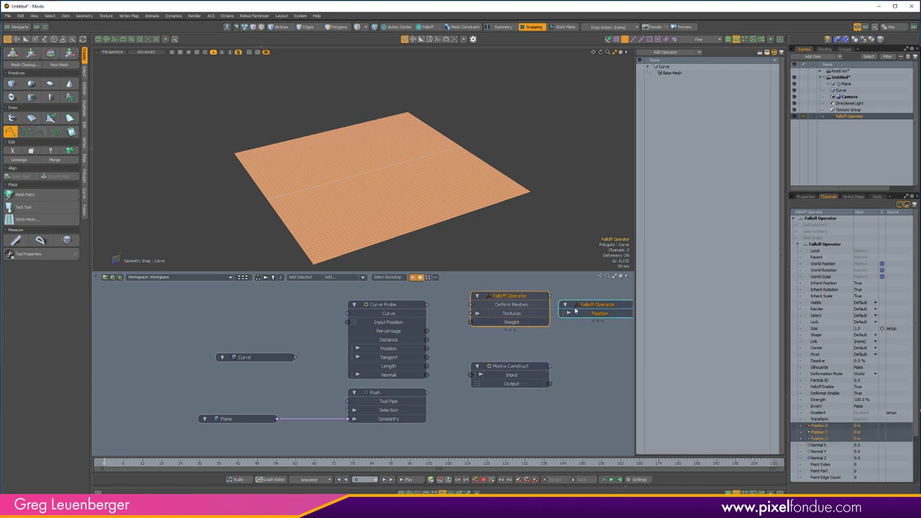
{"action": "left_click_drag", "start_coordinate": [588, 310], "coordinate": [181, 332]}
Arrange the Curve and Matrix Construct nodes left of the Curve Probe and link Curve to the probe's Curve input.
{"action": "left_click_drag", "start_coordinate": [272, 355], "coordinate": [210, 303]}
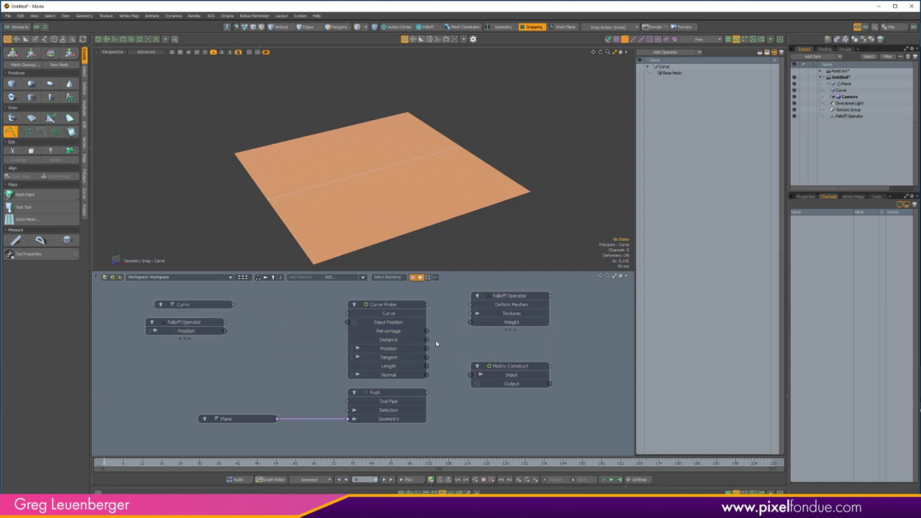
{"action": "left_click_drag", "start_coordinate": [503, 368], "coordinate": [298, 342]}
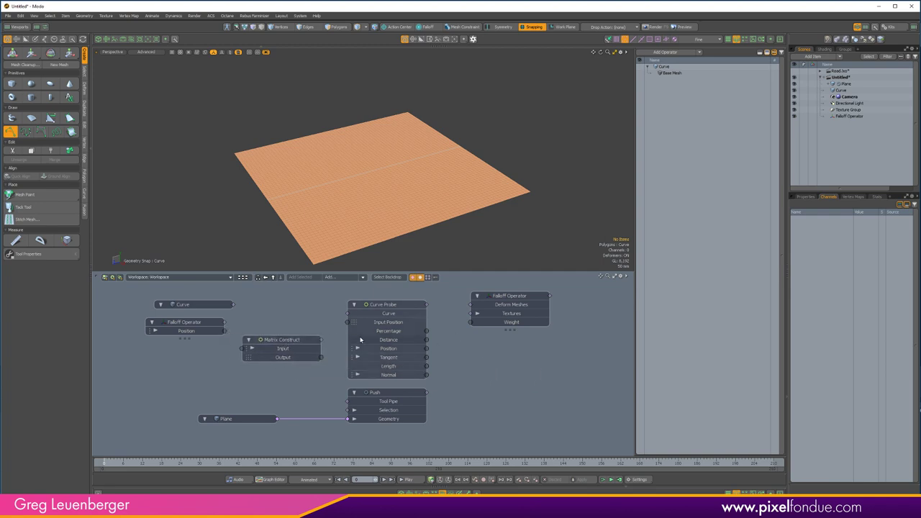
{"action": "left_click_drag", "start_coordinate": [266, 316], "coordinate": [298, 329], "text": "alt"}
{"action": "left_click_drag", "start_coordinate": [298, 329], "coordinate": [381, 321], "text": "ctrl+alt"}
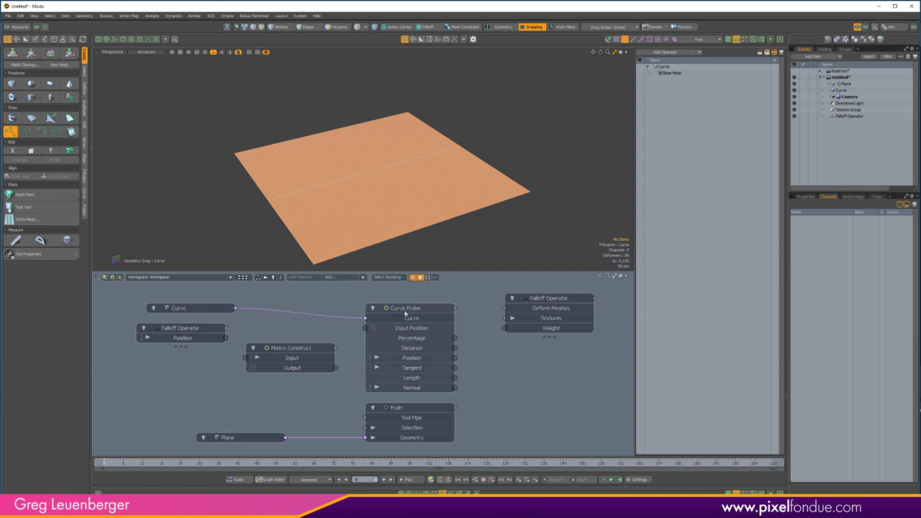
Turn off snapping and route the Falloff Operator's Position through the Matrix Construct into the Curve Probe's Input Position.
{"action": "left_click_drag", "start_coordinate": [201, 330], "coordinate": [191, 330]}
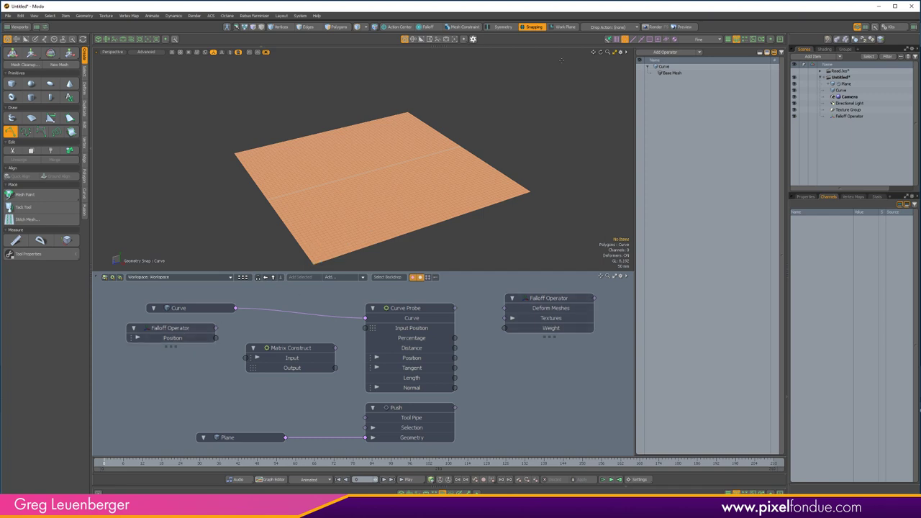
{"action": "key", "text": "x"}
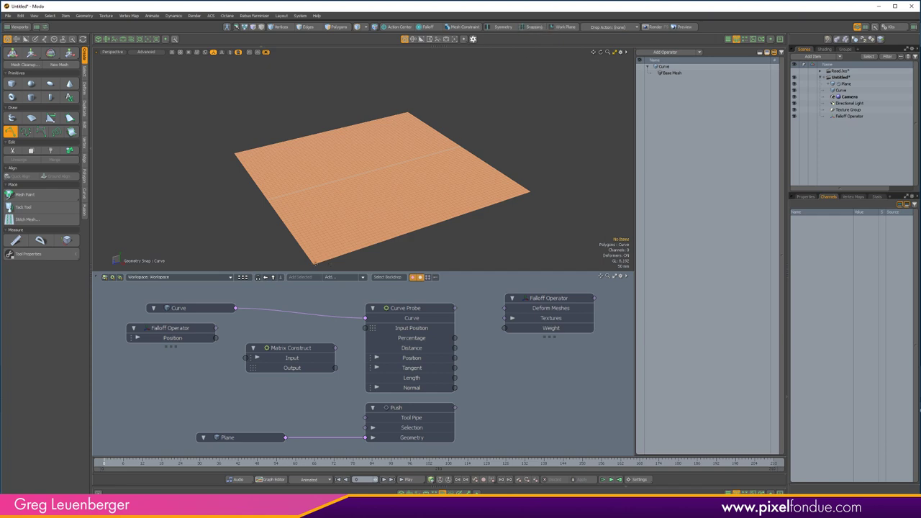
{"action": "left_click_drag", "start_coordinate": [315, 263], "coordinate": [333, 234], "text": "alt+shift"}
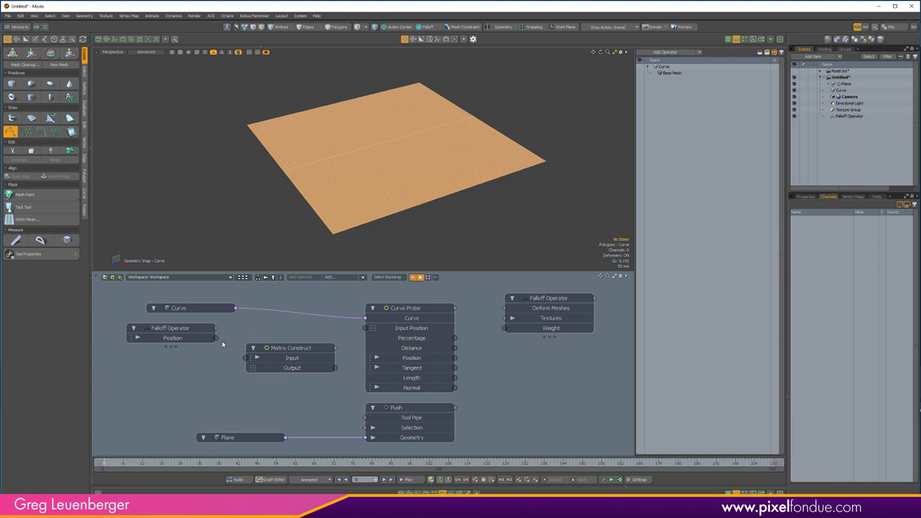
{"action": "left_click_drag", "start_coordinate": [215, 337], "coordinate": [246, 358]}
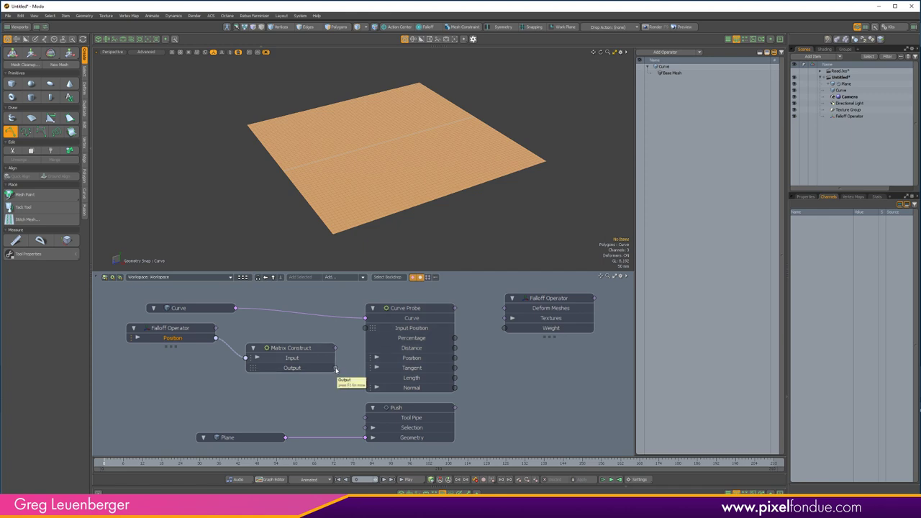
{"action": "left_click_drag", "start_coordinate": [335, 367], "coordinate": [401, 330]}
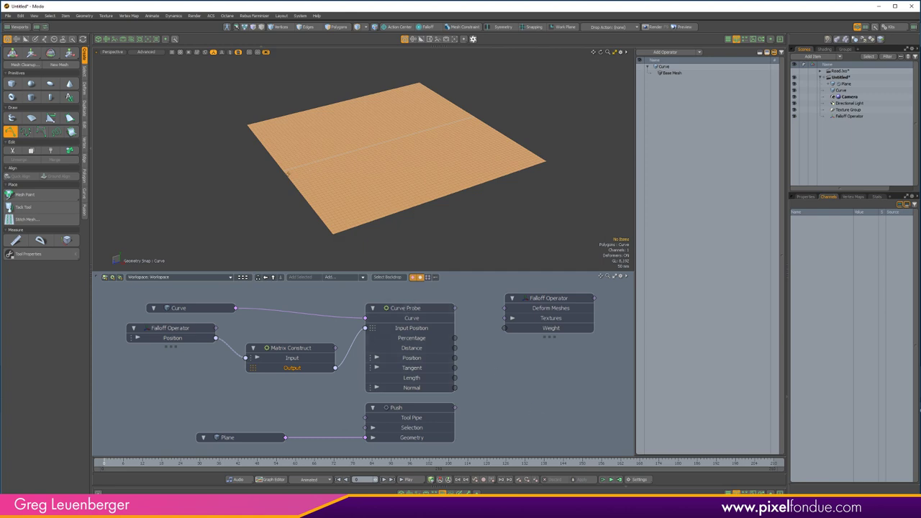
Examine the plane and the curve running across it from several angles.
{"action": "scroll", "coordinate": [288, 173], "scroll_direction": "up", "scroll_amount": 3}
{"action": "left_click_drag", "start_coordinate": [369, 146], "coordinate": [447, 141], "text": "alt"}
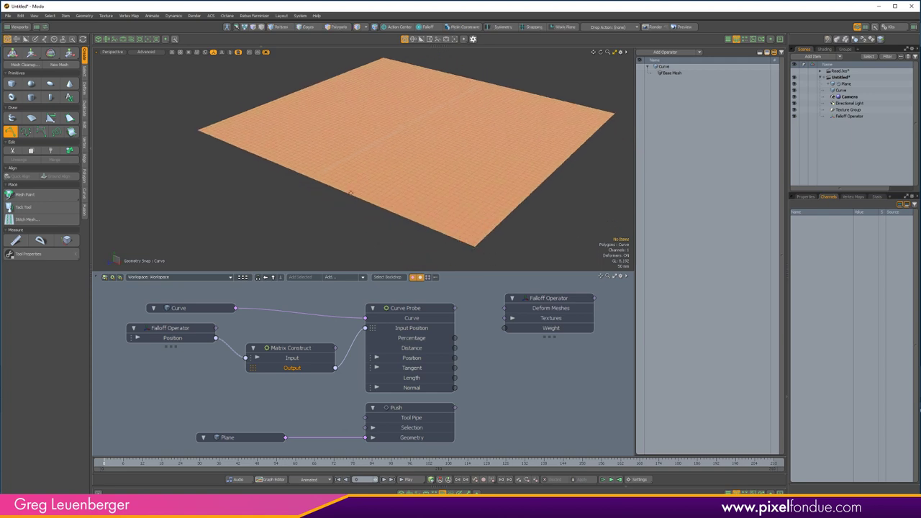
{"action": "left_click_drag", "start_coordinate": [350, 193], "coordinate": [341, 231], "text": "alt"}
{"action": "scroll", "coordinate": [341, 230], "scroll_direction": "down", "scroll_amount": 2}
{"action": "scroll", "coordinate": [329, 183], "scroll_direction": "up", "scroll_amount": 2}
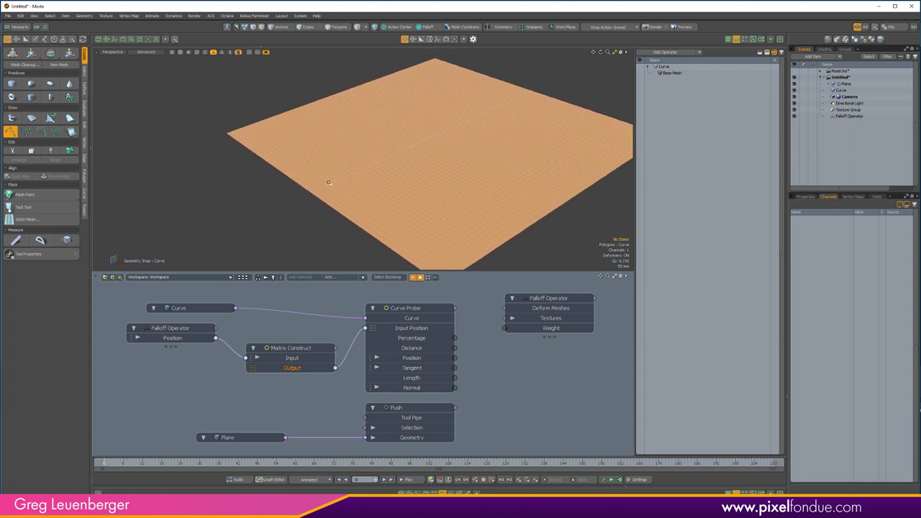
{"action": "left_click_drag", "start_coordinate": [329, 183], "coordinate": [312, 190], "text": "ctrl+alt"}
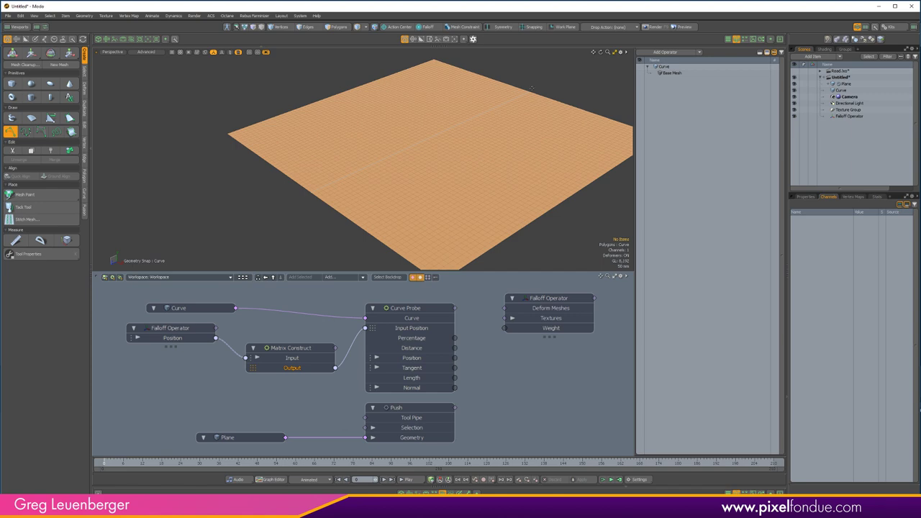
{"action": "left_click_drag", "start_coordinate": [543, 89], "coordinate": [428, 164], "text": "ctrl+alt"}
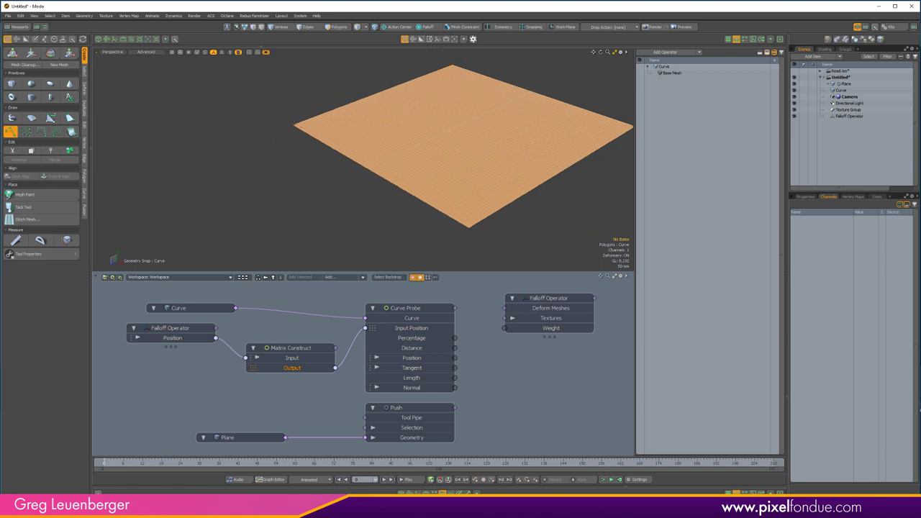
Drop the active drawing tool and set up vertex selection on the plane's Base Mesh with snapping off.
{"action": "left_click", "coordinate": [848, 85]}
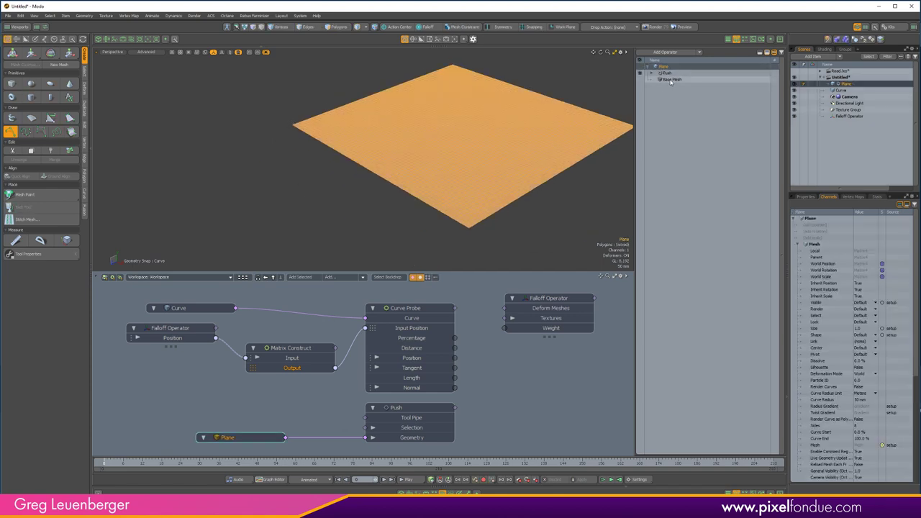
{"action": "left_click", "coordinate": [307, 108]}
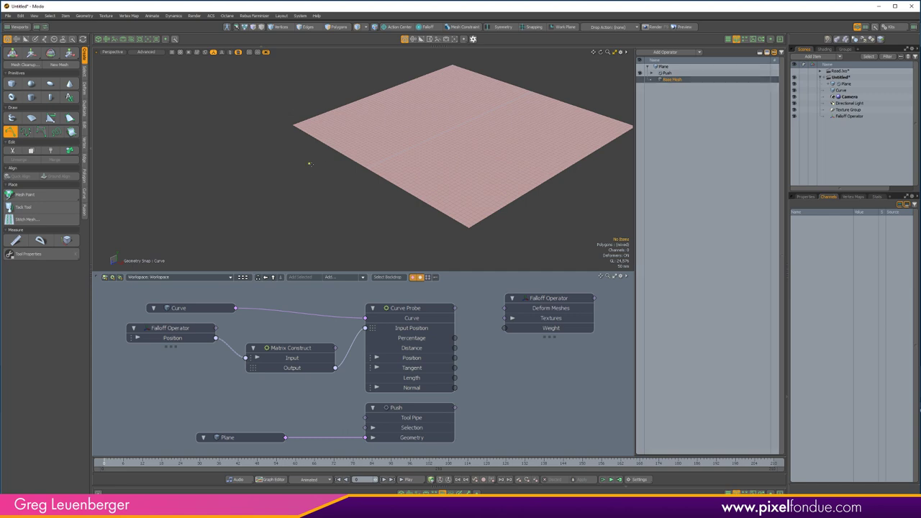
{"action": "left_click", "coordinate": [14, 132]}
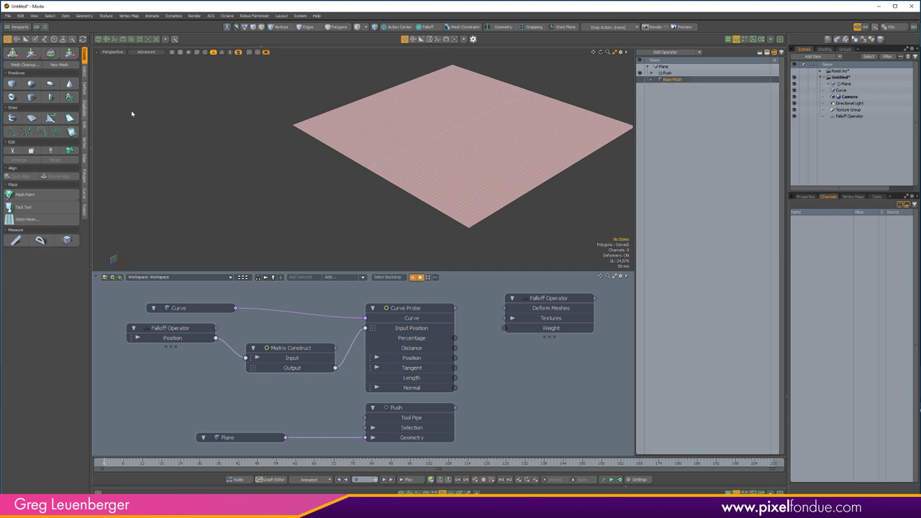
{"action": "left_click", "coordinate": [299, 127]}
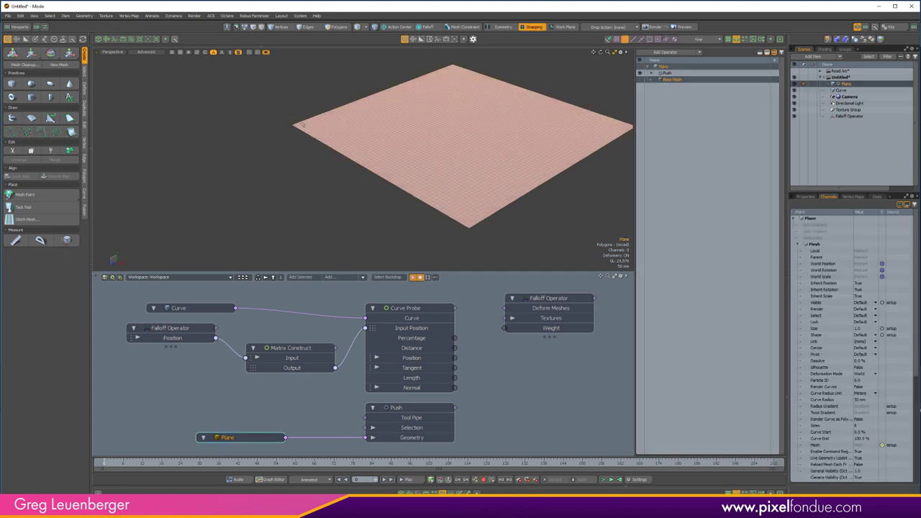
{"action": "key", "text": "1"}
{"action": "key", "text": "x"}
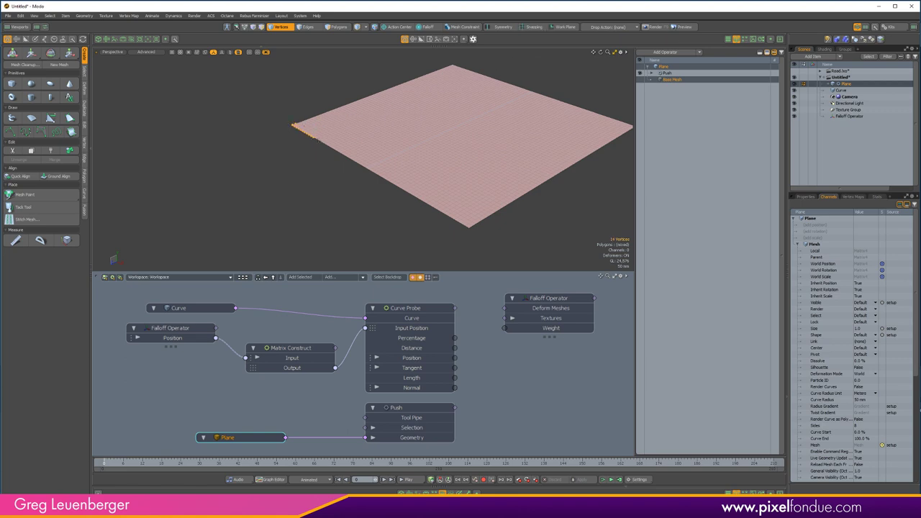
Select vertices along the plane's near edge, across its surface and toward the far corners, and clear the selection.
{"action": "left_click_drag", "start_coordinate": [306, 131], "coordinate": [461, 223]}
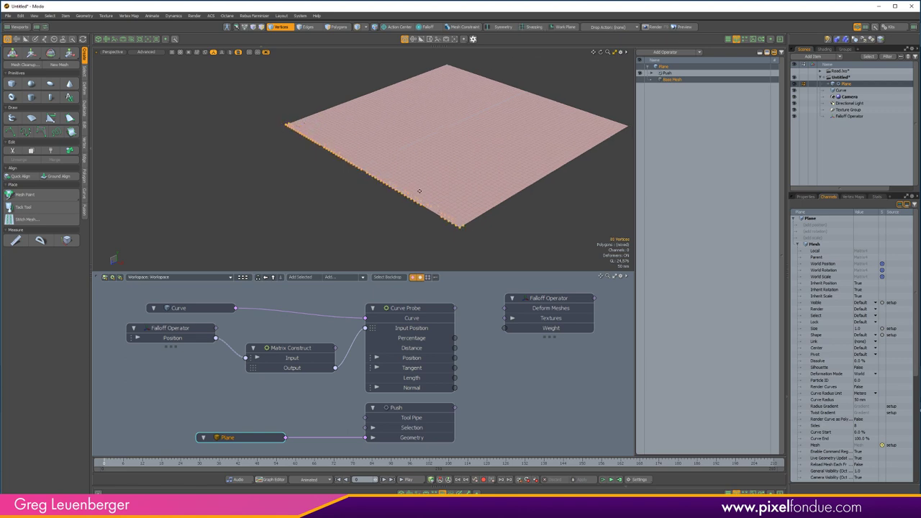
{"action": "mouse_move", "coordinate": [420, 191]}
{"action": "left_mouse_down", "text": "alt"}
{"action": "mouse_move", "coordinate": [347, 206]}
{"action": "mouse_move", "coordinate": [352, 214]}
{"action": "mouse_move", "coordinate": [369, 156]}
{"action": "left_mouse_up", "text": "alt"}
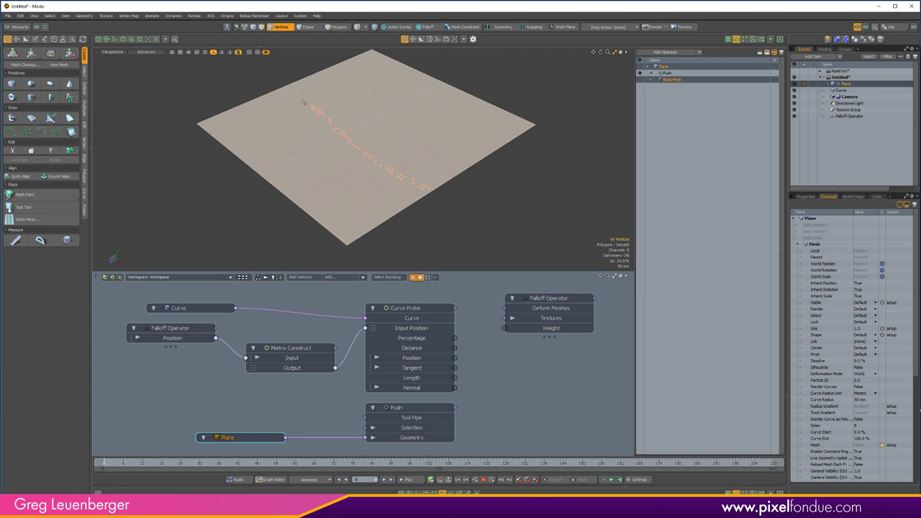
{"action": "left_click_drag", "start_coordinate": [303, 102], "coordinate": [282, 87]}
{"action": "left_click_drag", "start_coordinate": [537, 129], "coordinate": [367, 50]}
{"action": "left_click_drag", "start_coordinate": [435, 137], "coordinate": [452, 132], "text": "alt"}
{"action": "left_click", "coordinate": [468, 205]}
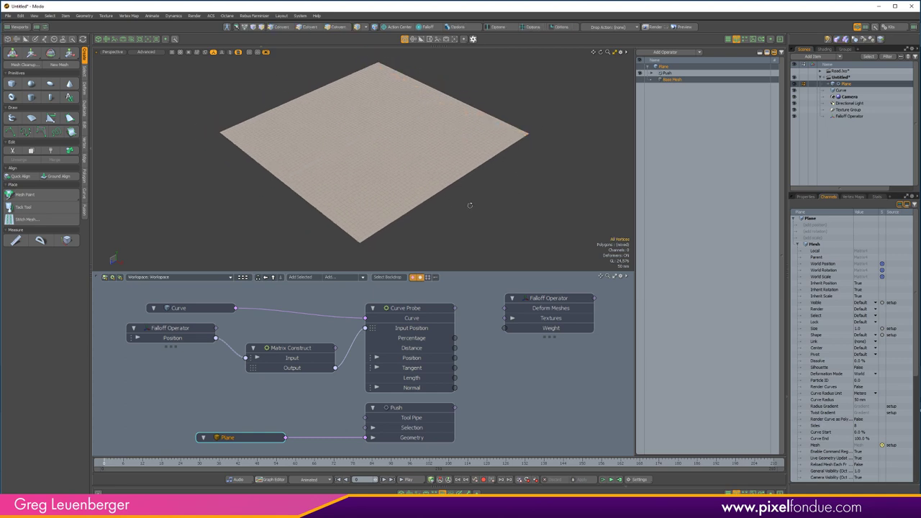
Select a narrow strip of vertices running from the plane's front edge inward along its middle.
{"action": "mouse_move", "coordinate": [470, 206]}
{"action": "left_mouse_down", "text": "alt"}
{"action": "mouse_move", "coordinate": [470, 189]}
{"action": "mouse_move", "coordinate": [460, 190]}
{"action": "left_mouse_up", "text": "alt"}
{"action": "left_click_drag", "start_coordinate": [326, 190], "coordinate": [344, 215], "text": "alt"}
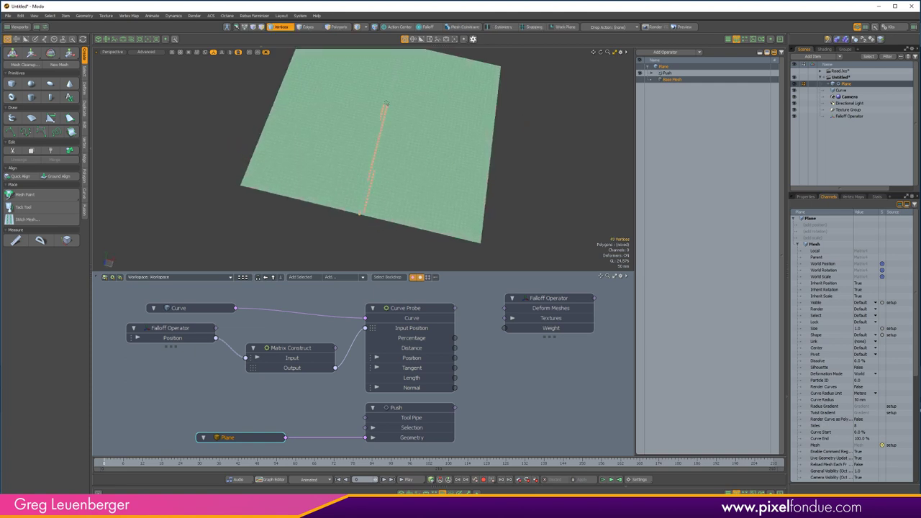
{"action": "left_click_drag", "start_coordinate": [386, 103], "coordinate": [389, 92]}
{"action": "scroll", "coordinate": [411, 124], "scroll_direction": "down", "scroll_amount": 1}
{"action": "left_click_drag", "start_coordinate": [411, 123], "coordinate": [408, 144], "text": "alt+shift"}
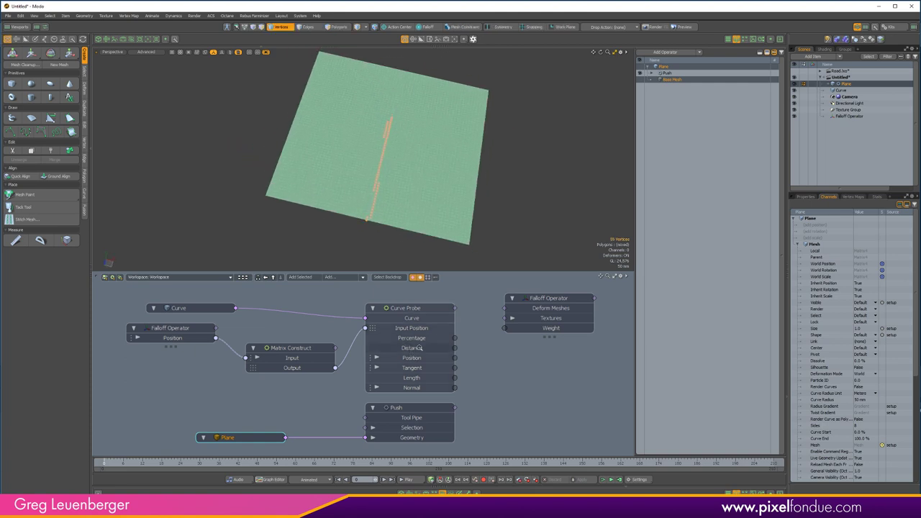
Select the small group of vertices at the plane's front corner.
{"action": "scroll", "coordinate": [419, 347], "scroll_direction": "up", "scroll_amount": 4}
{"action": "scroll", "coordinate": [420, 348], "scroll_direction": "down", "scroll_amount": 3}
{"action": "left_click_drag", "start_coordinate": [461, 248], "coordinate": [470, 241], "text": "alt"}
{"action": "left_click_drag", "start_coordinate": [379, 229], "coordinate": [393, 200], "text": "alt"}
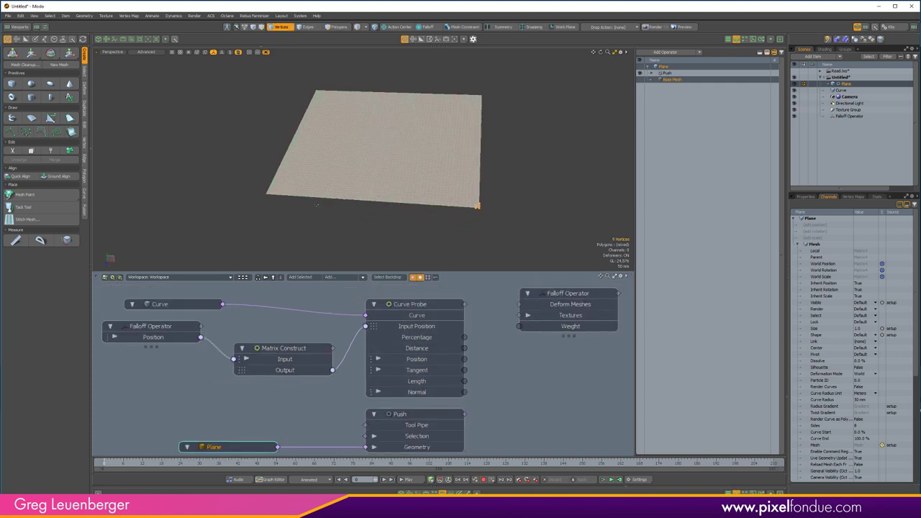
{"action": "left_click_drag", "start_coordinate": [476, 148], "coordinate": [480, 157], "text": "alt+shift"}
{"action": "scroll", "coordinate": [468, 227], "scroll_direction": "up", "scroll_amount": 3}
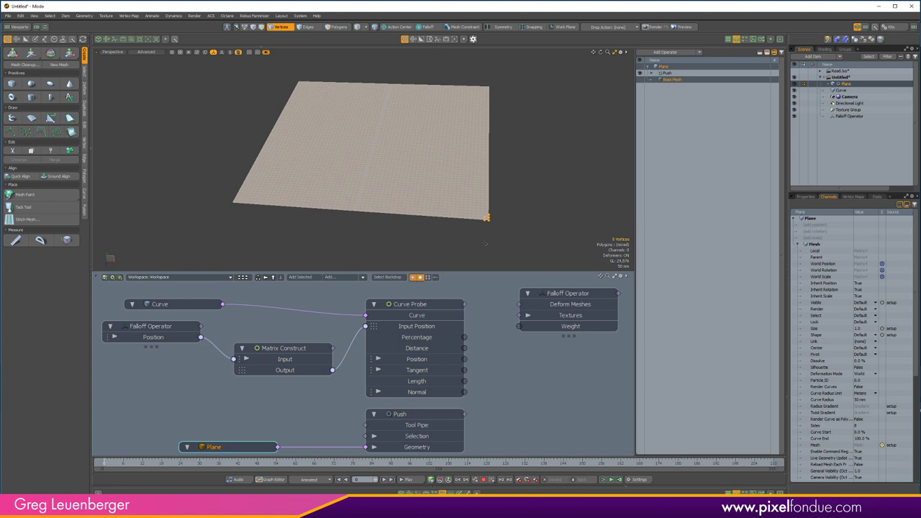
Clear the selection, return to item mode and link the Curve Probe's Distance output to the Falloff Operator's Weight.
{"action": "left_click", "coordinate": [523, 374]}
{"action": "scroll", "coordinate": [503, 396], "scroll_direction": "down", "scroll_amount": 2}
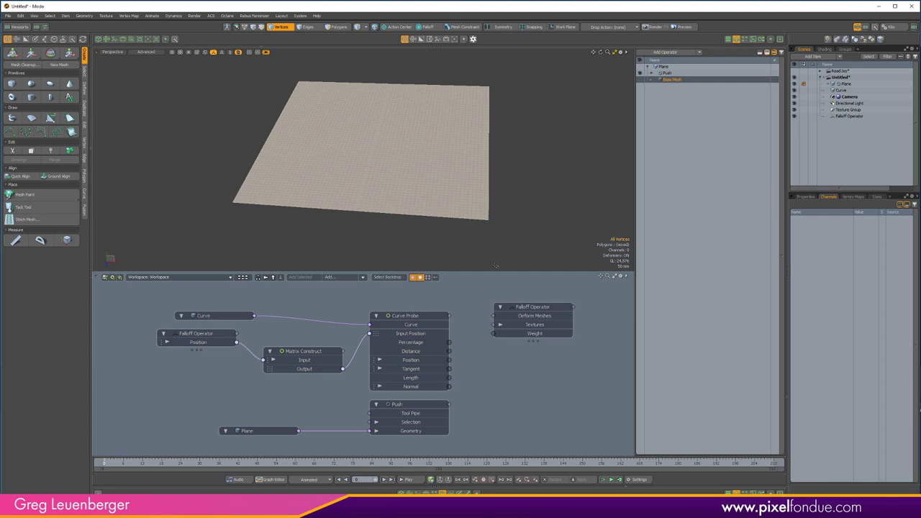
{"action": "key", "text": "5"}
{"action": "left_click_drag", "start_coordinate": [449, 352], "coordinate": [495, 336]}
Move the linked Plane and Push nodes together to the area below and right of the Falloff Operator.
{"action": "scroll", "coordinate": [431, 349], "scroll_direction": "down", "scroll_amount": 2}
{"action": "left_click_drag", "start_coordinate": [272, 439], "coordinate": [584, 396]}
{"action": "left_click_drag", "start_coordinate": [541, 237], "coordinate": [551, 234], "text": "alt"}
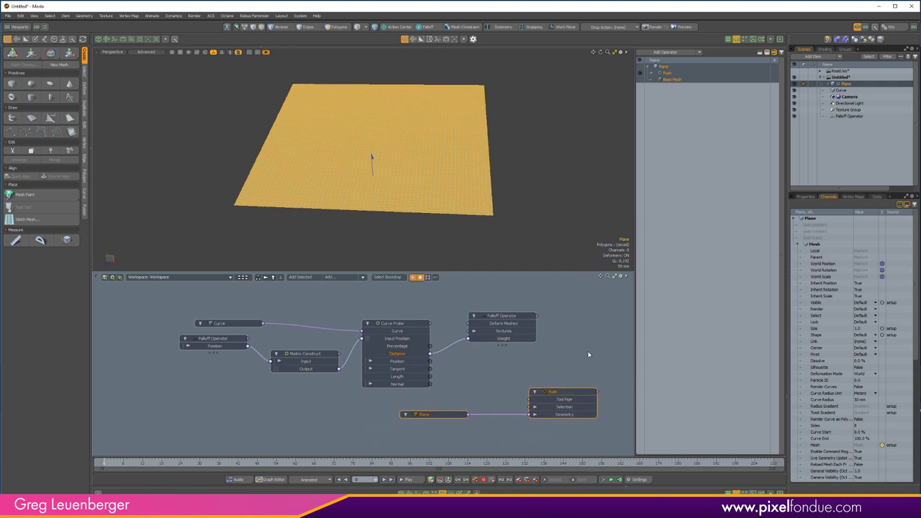
Set the Curve Probe's Type to Fraction.
{"action": "left_click", "coordinate": [589, 354]}
{"action": "left_click", "coordinate": [569, 393]}
{"action": "left_click_drag", "start_coordinate": [372, 158], "coordinate": [433, 240]}
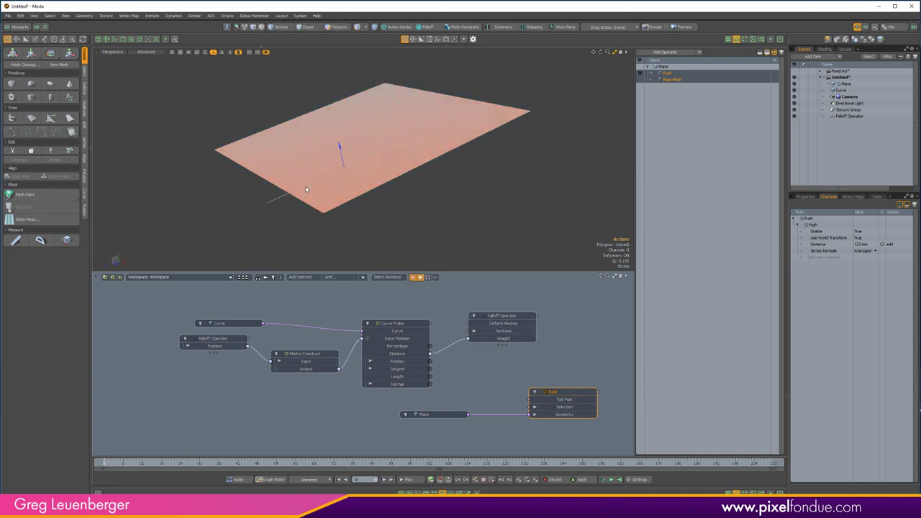
{"action": "left_click_drag", "start_coordinate": [420, 202], "coordinate": [435, 214], "text": "alt"}
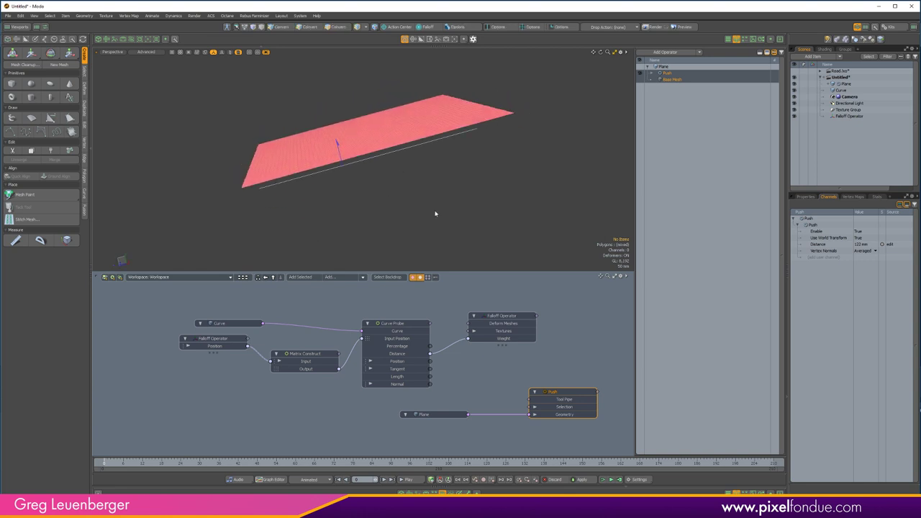
{"action": "left_click", "coordinate": [402, 325]}
{"action": "left_click", "coordinate": [805, 196]}
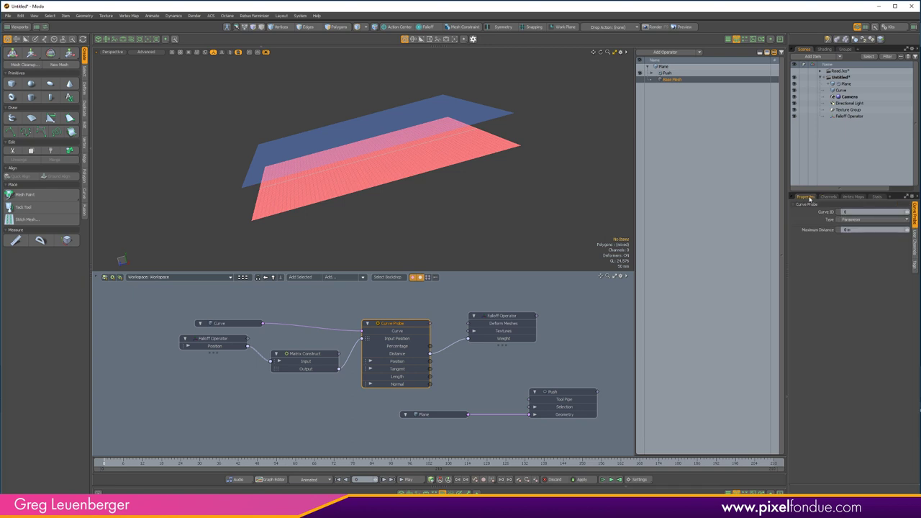
{"action": "left_click", "coordinate": [856, 220]}
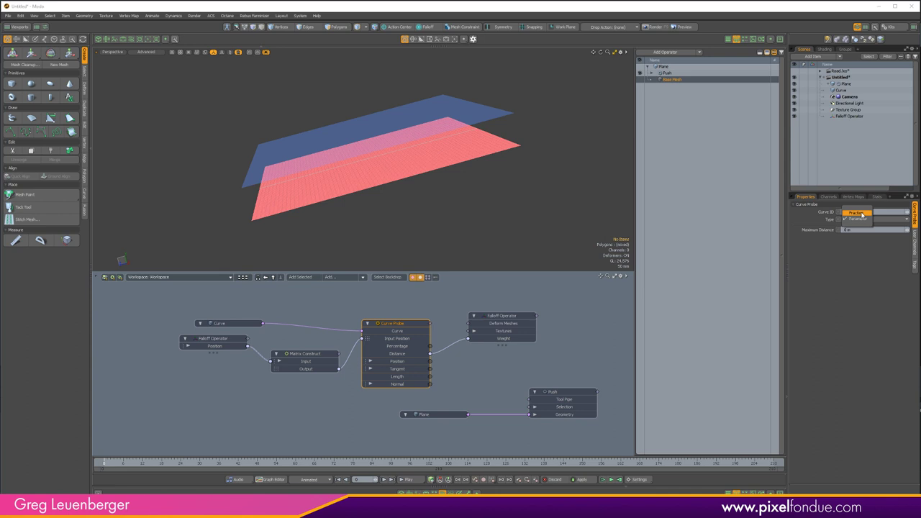
{"action": "left_click", "coordinate": [863, 213]}
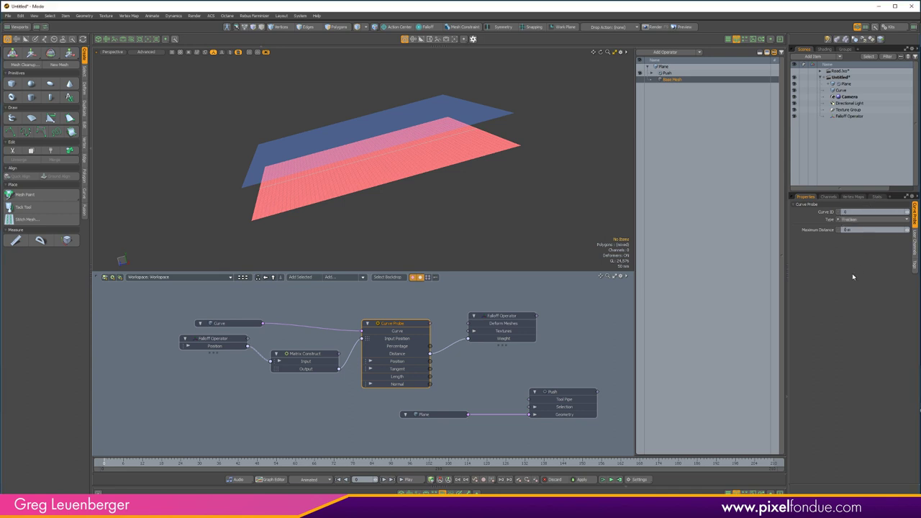
Select the Plane and link the Falloff Operator's output to the Push node's Tool Pipe.
{"action": "left_click", "coordinate": [668, 66]}
{"action": "left_click_drag", "start_coordinate": [480, 205], "coordinate": [464, 215], "text": "alt"}
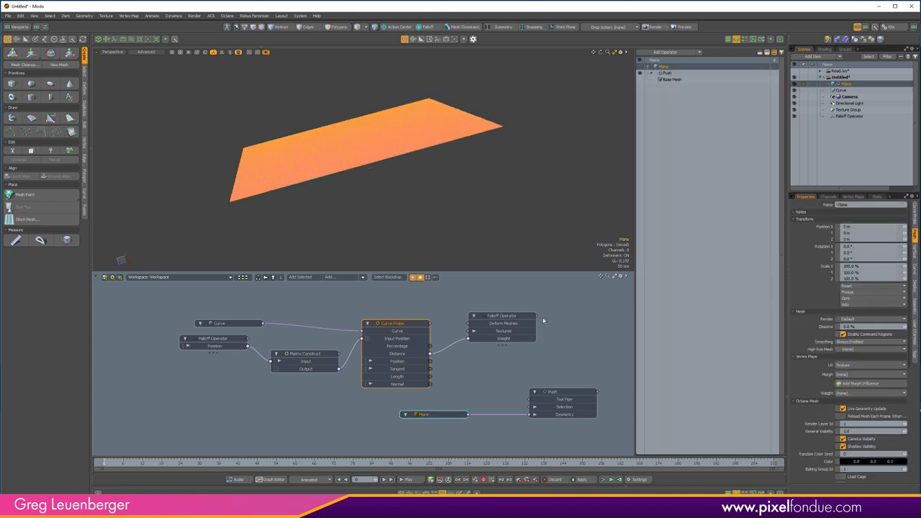
{"action": "left_click_drag", "start_coordinate": [568, 339], "coordinate": [569, 403]}
{"action": "left_click_drag", "start_coordinate": [438, 207], "coordinate": [492, 213], "text": "alt"}
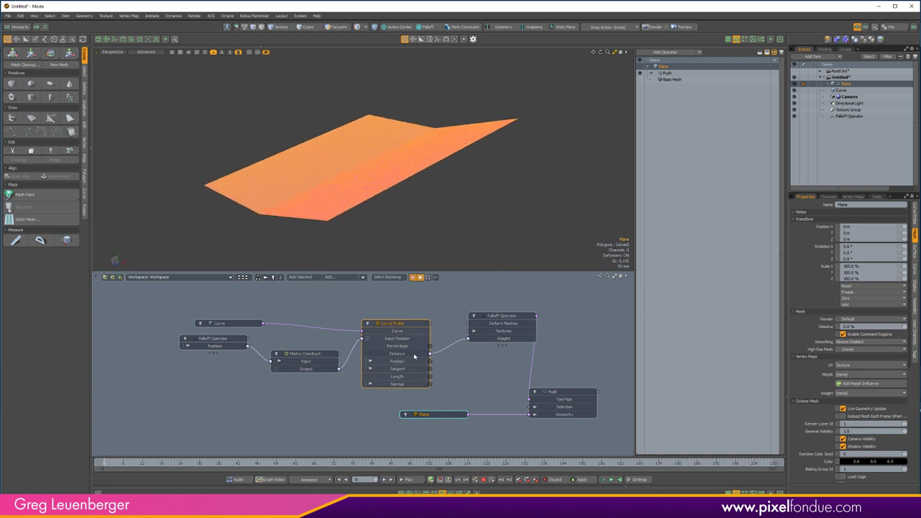
{"action": "left_click_drag", "start_coordinate": [390, 215], "coordinate": [439, 206], "text": "alt+shift"}
{"action": "left_click_drag", "start_coordinate": [353, 238], "coordinate": [391, 234], "text": "alt"}
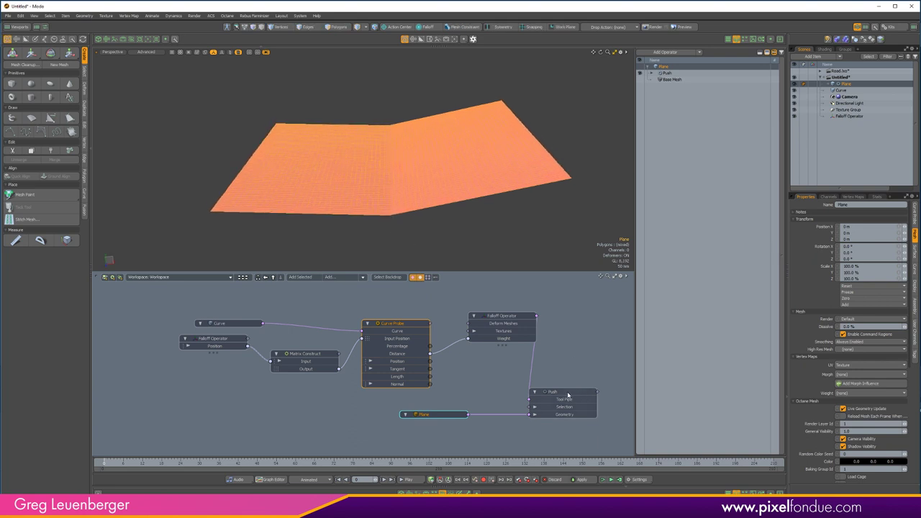
{"action": "left_click_drag", "start_coordinate": [366, 237], "coordinate": [356, 223], "text": "alt"}
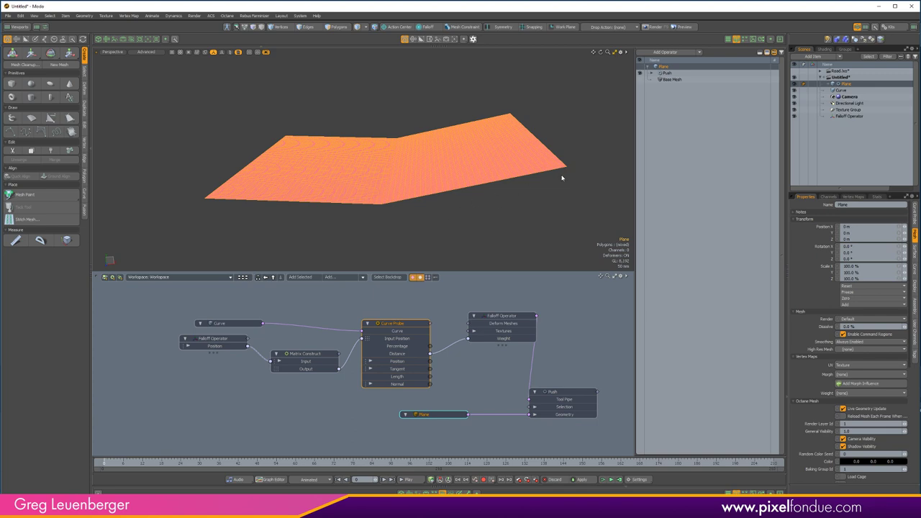
{"action": "left_click_drag", "start_coordinate": [564, 183], "coordinate": [499, 255], "text": "alt"}
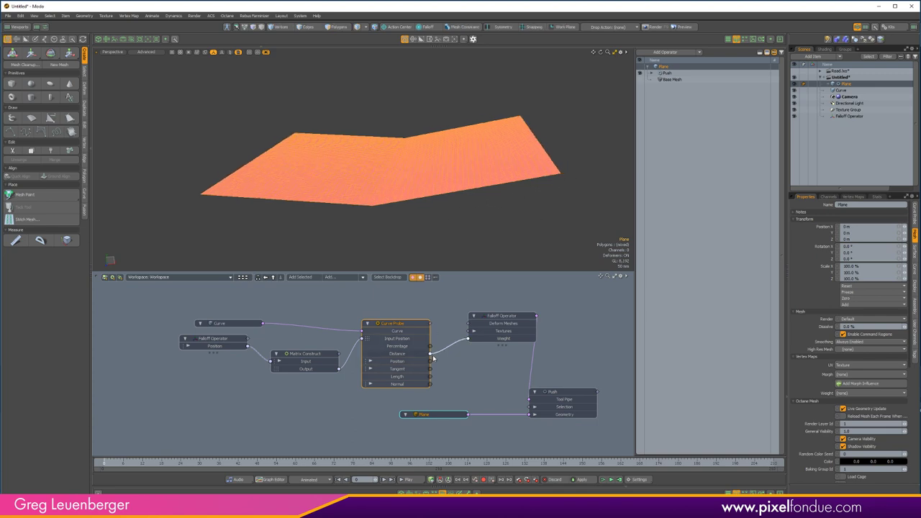
Link the Curve Probe's Percentage output to the Falloff Operator's Weight in place of Distance and inspect the plane from the side.
{"action": "mouse_move", "coordinate": [435, 354]}
{"action": "left_mouse_down"}
{"action": "mouse_move", "coordinate": [446, 347]}
{"action": "mouse_move", "coordinate": [429, 346]}
{"action": "left_mouse_up"}
{"action": "left_click_drag", "start_coordinate": [597, 171], "coordinate": [443, 192], "text": "alt"}
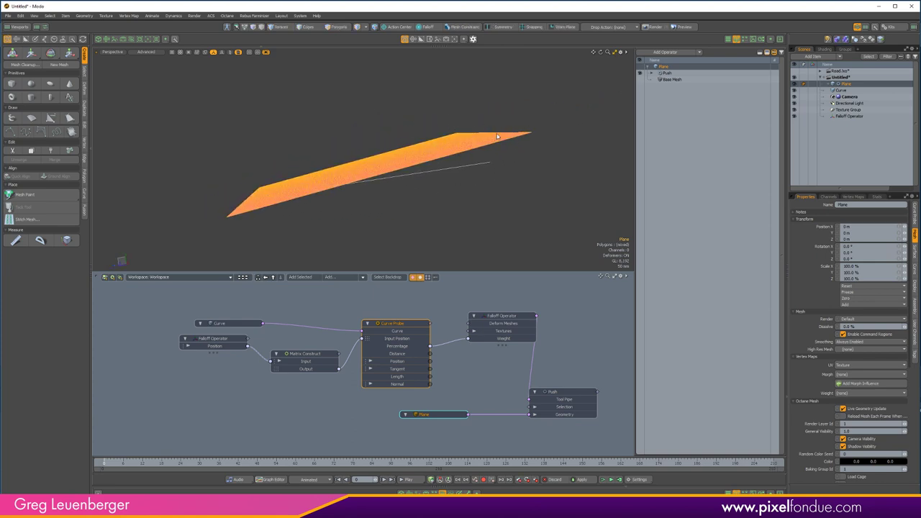
{"action": "left_click_drag", "start_coordinate": [503, 141], "coordinate": [434, 202], "text": "alt"}
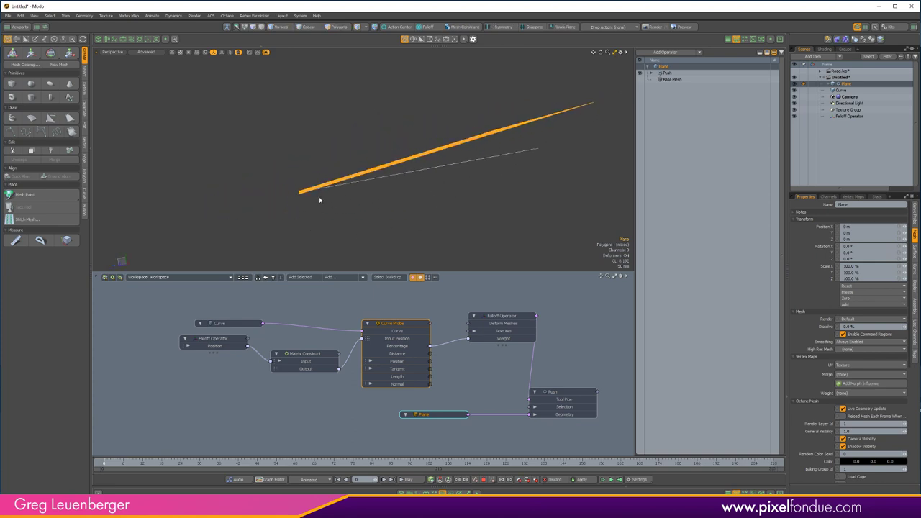
{"action": "left_click_drag", "start_coordinate": [311, 198], "coordinate": [522, 170], "text": "alt"}
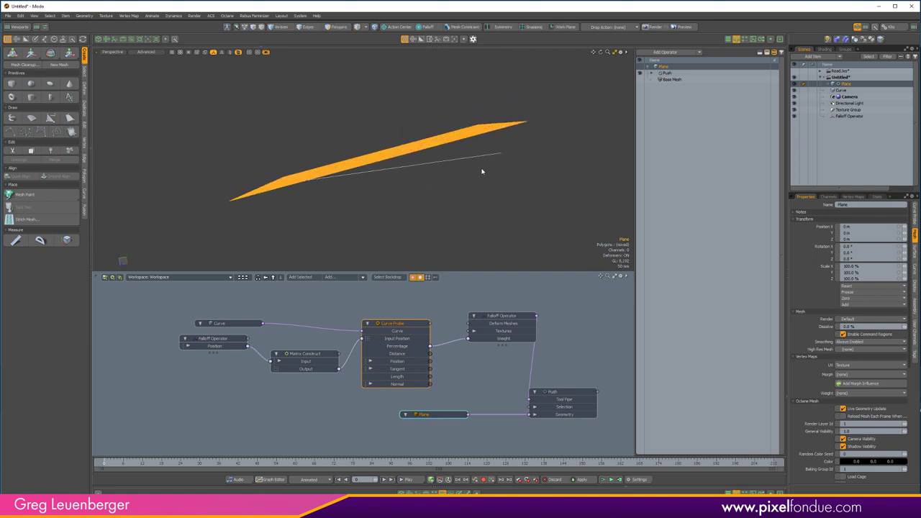
Slide the Curve item back and forth along the Z axis to compare its position with the pushed plane in the Right view.
{"action": "left_click", "coordinate": [842, 91]}
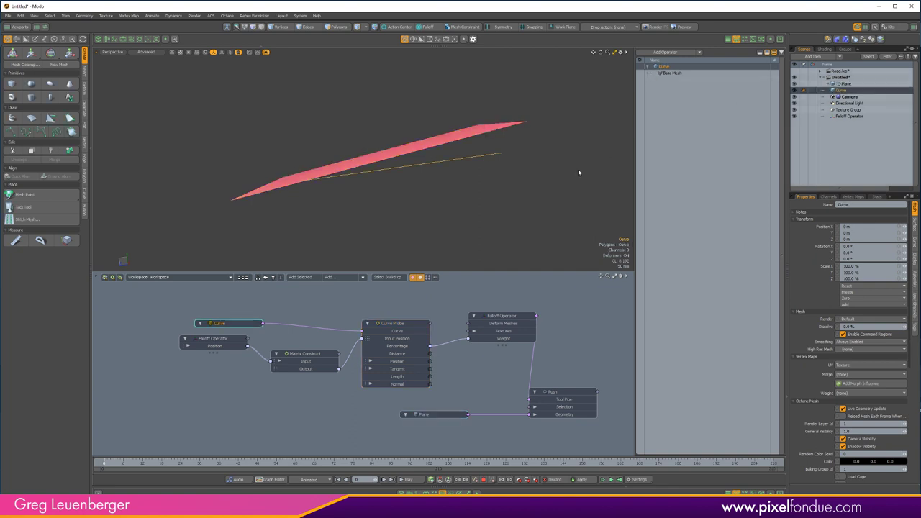
{"action": "key", "text": "y"}
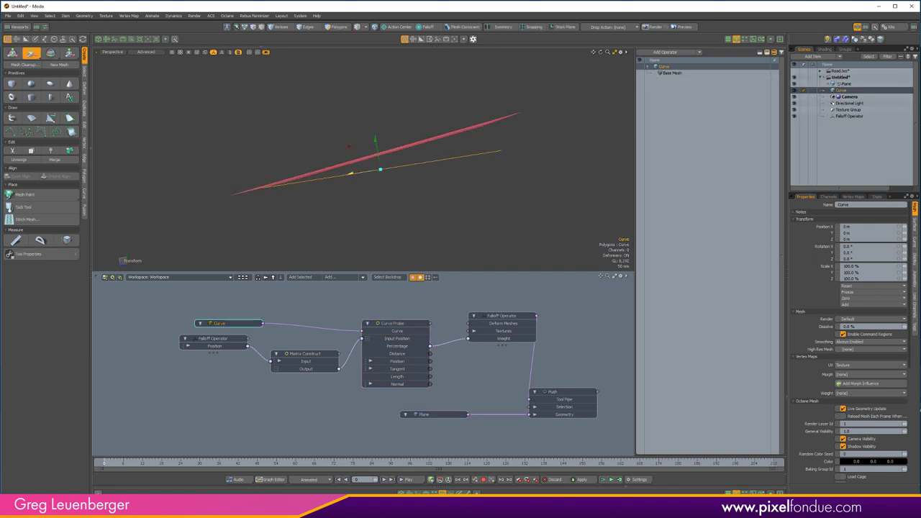
{"action": "left_click_drag", "start_coordinate": [336, 176], "coordinate": [309, 179]}
{"action": "left_click_drag", "start_coordinate": [446, 179], "coordinate": [448, 192], "text": "alt"}
{"action": "key", "text": "KP_3"}
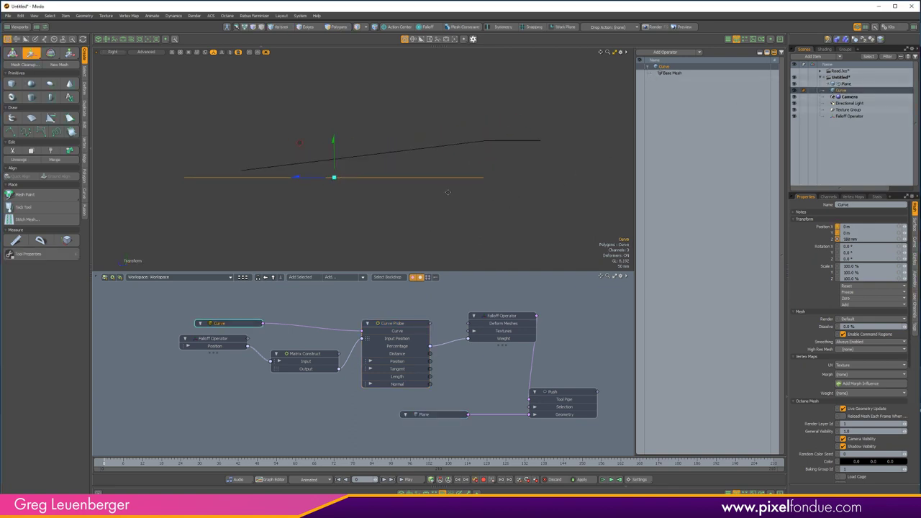
{"action": "left_click_drag", "start_coordinate": [518, 137], "coordinate": [549, 148], "text": "ctrl+alt"}
{"action": "left_click_drag", "start_coordinate": [550, 148], "coordinate": [594, 144], "text": "alt+shift"}
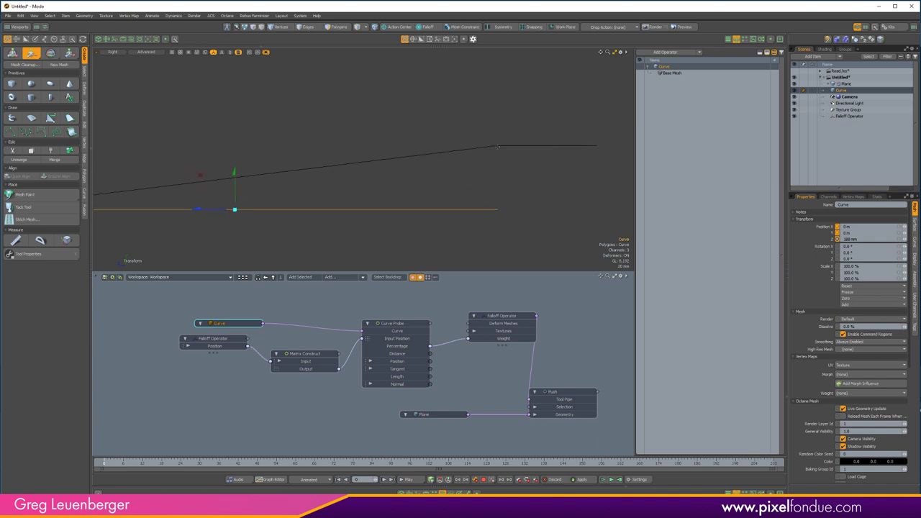
{"action": "mouse_move", "coordinate": [207, 205]}
{"action": "left_mouse_down"}
{"action": "mouse_move", "coordinate": [144, 208]}
{"action": "mouse_move", "coordinate": [239, 208]}
{"action": "mouse_move", "coordinate": [222, 207]}
{"action": "left_mouse_up"}
{"action": "left_click_drag", "start_coordinate": [269, 199], "coordinate": [421, 213], "text": "alt+shift"}
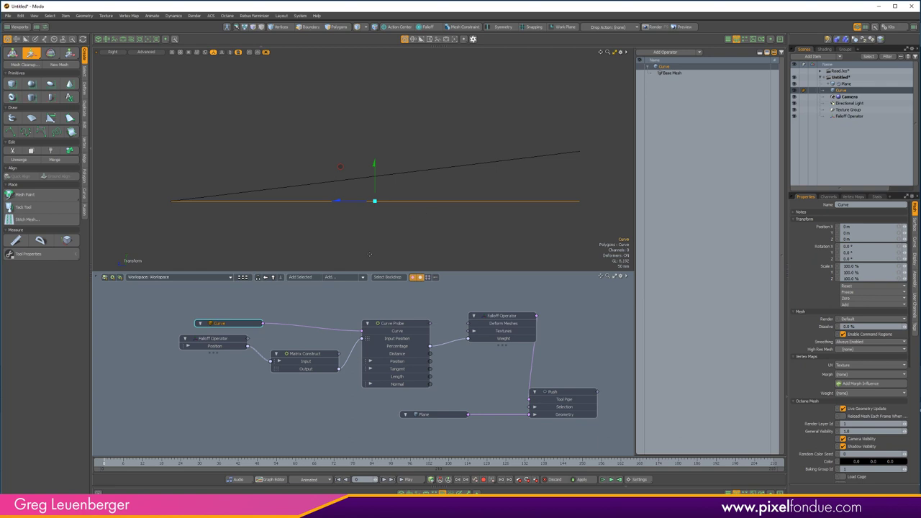
Link the Curve Probe's Distance output to the Falloff Operator's Weight again in place of Percentage.
{"action": "left_click_drag", "start_coordinate": [370, 254], "coordinate": [412, 191], "text": "alt"}
{"action": "left_click_drag", "start_coordinate": [436, 346], "coordinate": [431, 353], "text": "ctrl"}
{"action": "left_click_drag", "start_coordinate": [486, 184], "coordinate": [377, 201], "text": "alt"}
{"action": "scroll", "coordinate": [376, 201], "scroll_direction": "up", "scroll_amount": 3}
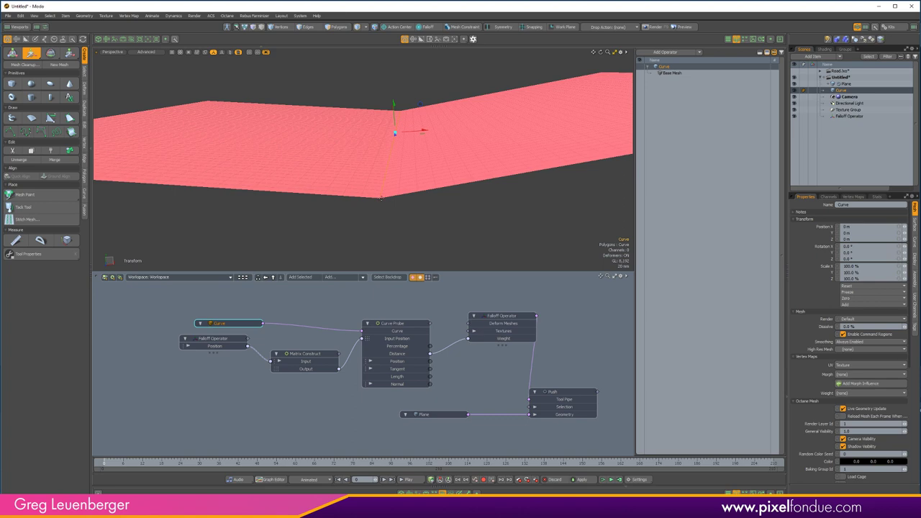
{"action": "left_click_drag", "start_coordinate": [384, 198], "coordinate": [375, 195], "text": "alt"}
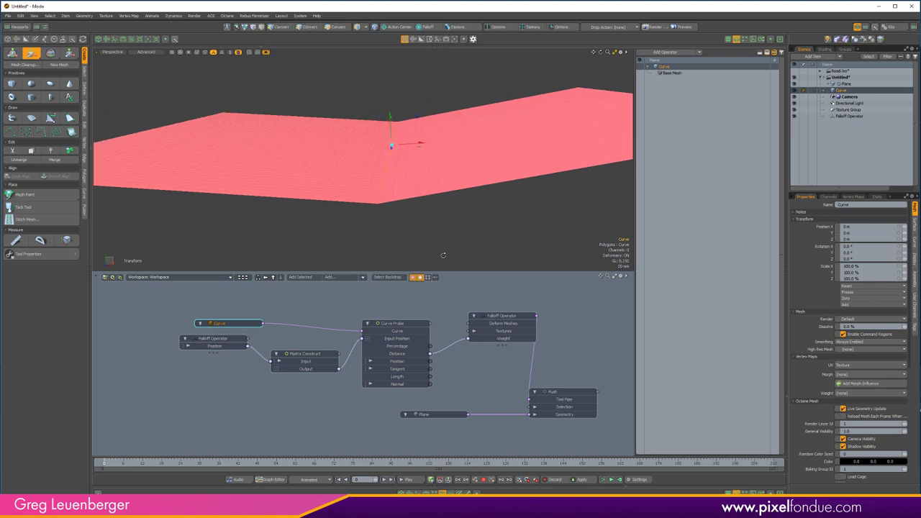
Open the easing gradient of the Falloff Operator that feeds Push in the Gradient Editor and place the editor below the mesh.
{"action": "scroll", "coordinate": [559, 331], "scroll_direction": "down", "scroll_amount": 2}
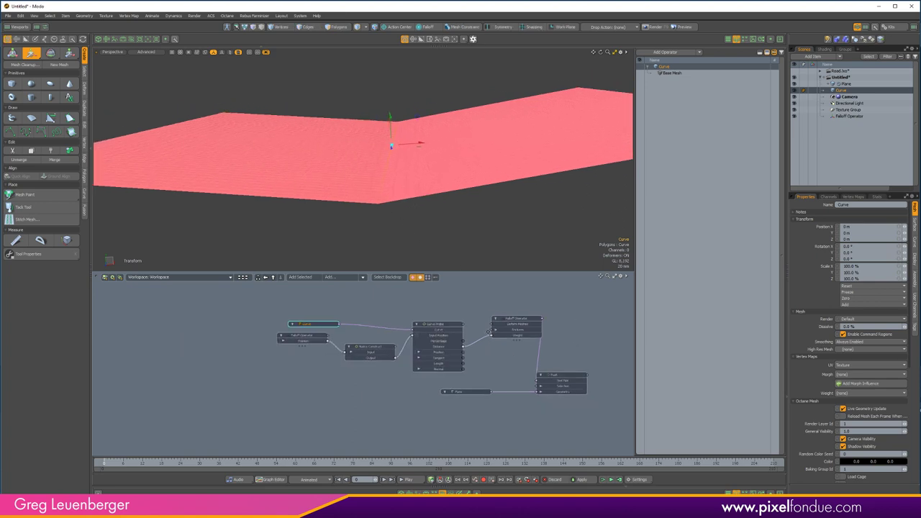
{"action": "left_click", "coordinate": [448, 327]}
{"action": "left_click", "coordinate": [525, 324]}
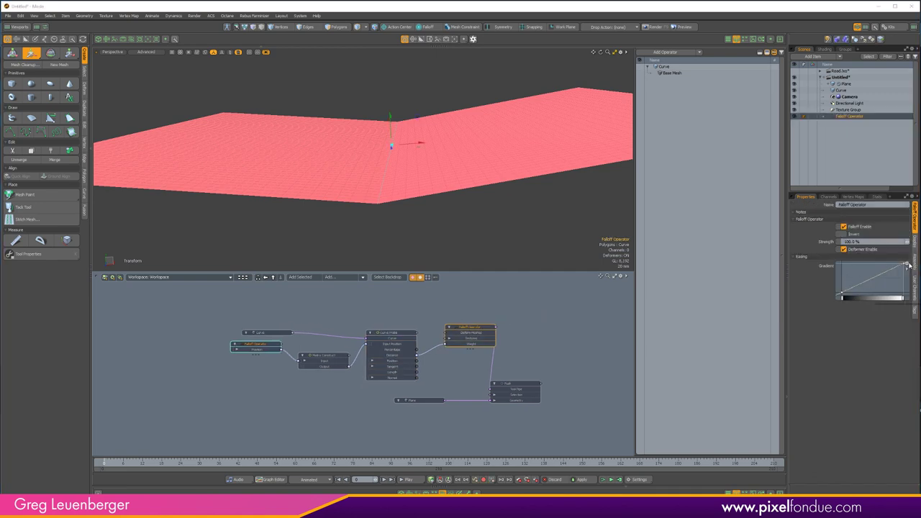
{"action": "left_click", "coordinate": [905, 265]}
{"action": "left_click", "coordinate": [898, 273]}
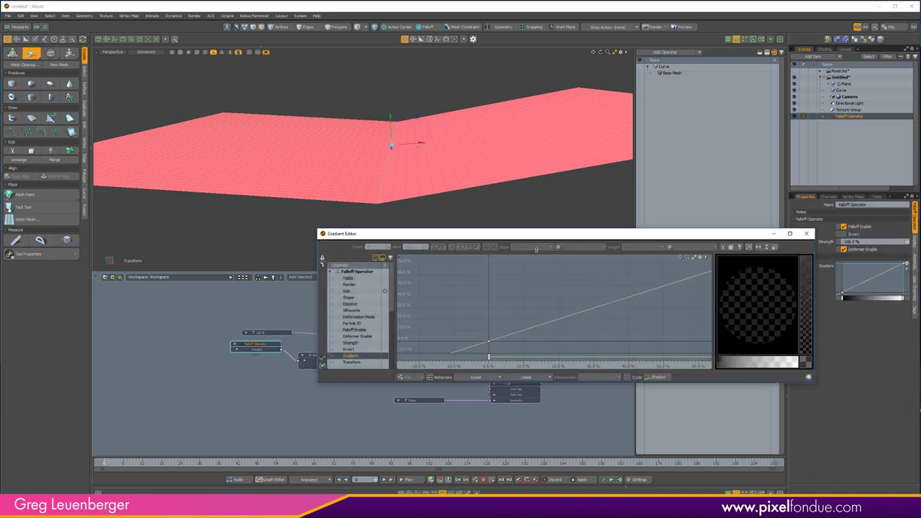
{"action": "left_click_drag", "start_coordinate": [531, 235], "coordinate": [359, 261]}
Turn on Invert for the Falloff Operator to preview the reversed push, and turn it off again.
{"action": "left_click_drag", "start_coordinate": [424, 185], "coordinate": [398, 167], "text": "alt"}
{"action": "scroll", "coordinate": [435, 189], "scroll_direction": "down", "scroll_amount": 3}
{"action": "left_click", "coordinate": [855, 236]}
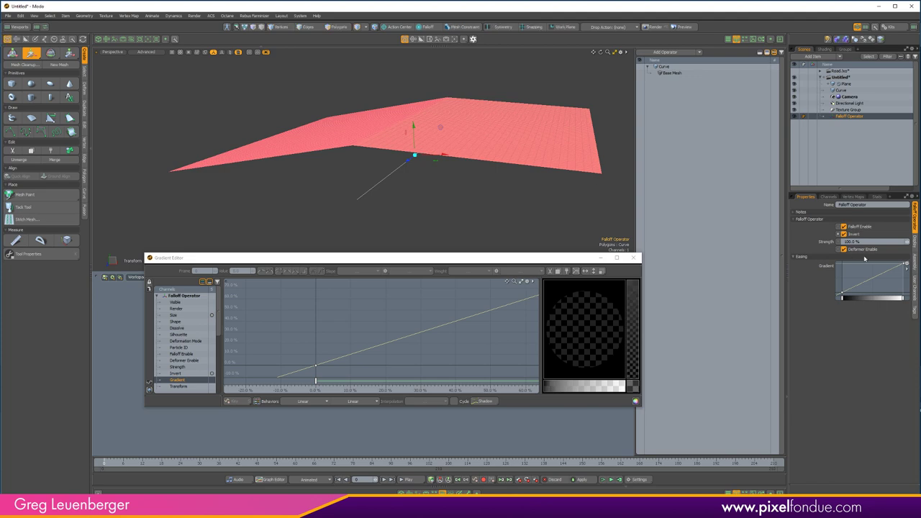
{"action": "left_click", "coordinate": [853, 235]}
Set the gradient curve's behavior before its first key and after its last key to Constant.
{"action": "left_click_drag", "start_coordinate": [465, 322], "coordinate": [461, 291], "text": "ctrl+alt"}
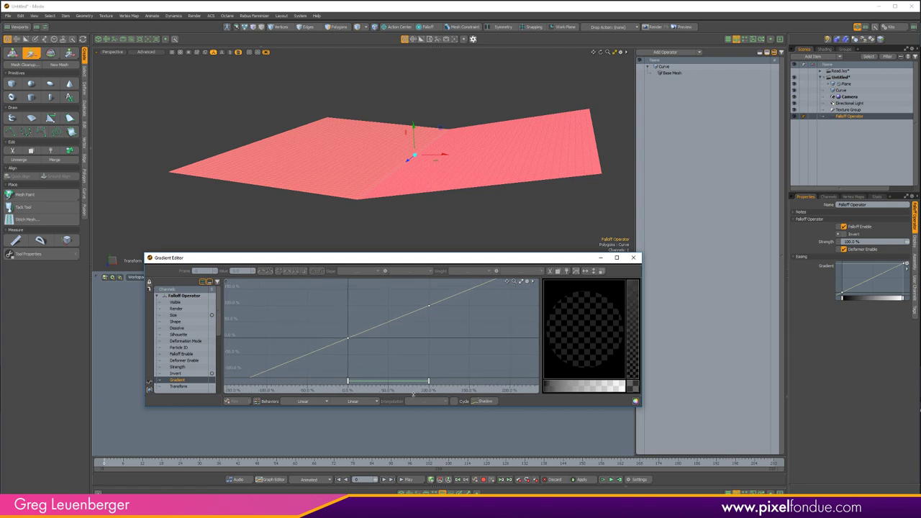
{"action": "left_click", "coordinate": [354, 401]}
{"action": "left_click", "coordinate": [352, 391]}
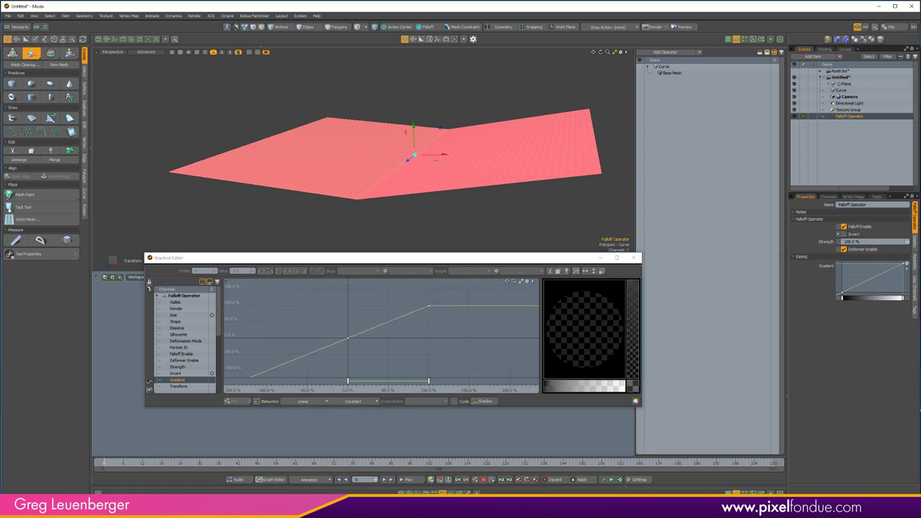
{"action": "left_click", "coordinate": [303, 401]}
{"action": "left_click", "coordinate": [323, 390]}
{"action": "left_click_drag", "start_coordinate": [367, 324], "coordinate": [461, 351], "text": "ctrl+alt"}
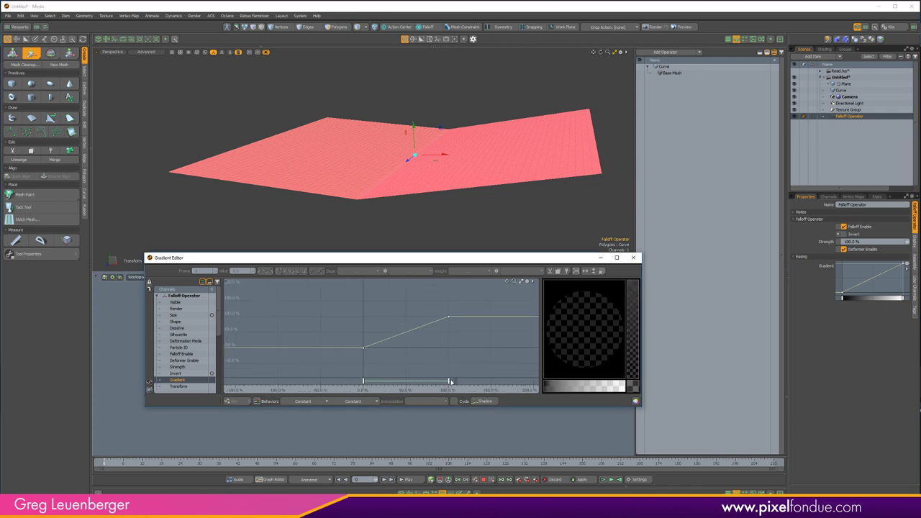
Reshape the gradient to slope down from 64% value at 0% input to a low end key at about 32% input.
{"action": "left_click", "coordinate": [449, 380]}
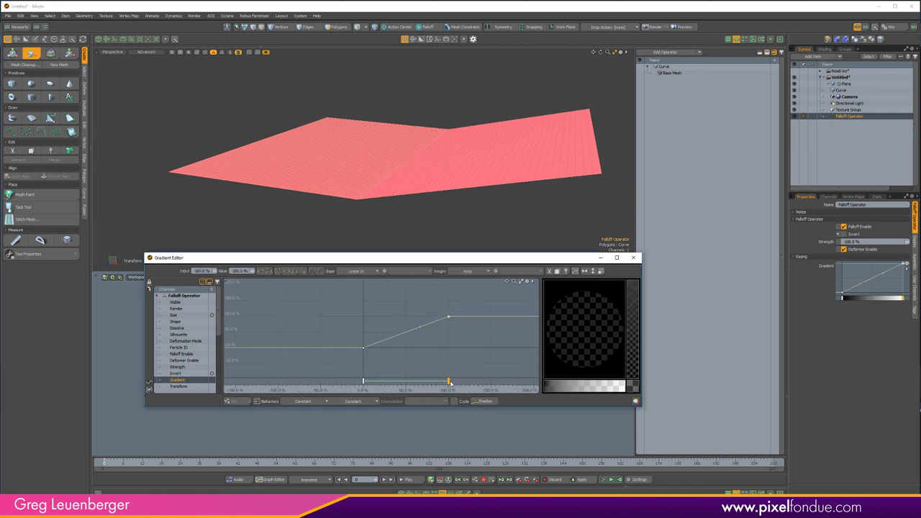
{"action": "key", "text": "space"}
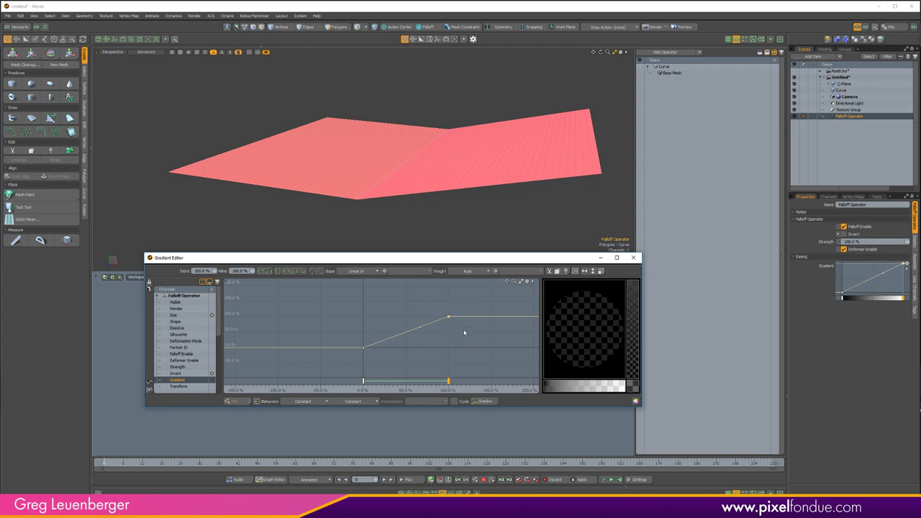
{"action": "left_click_drag", "start_coordinate": [464, 333], "coordinate": [425, 331]}
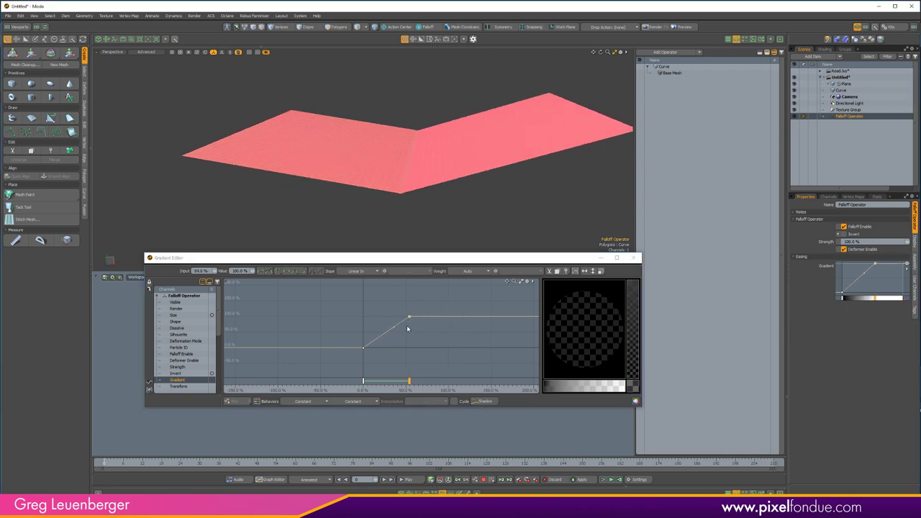
{"action": "left_click_drag", "start_coordinate": [407, 329], "coordinate": [389, 286]}
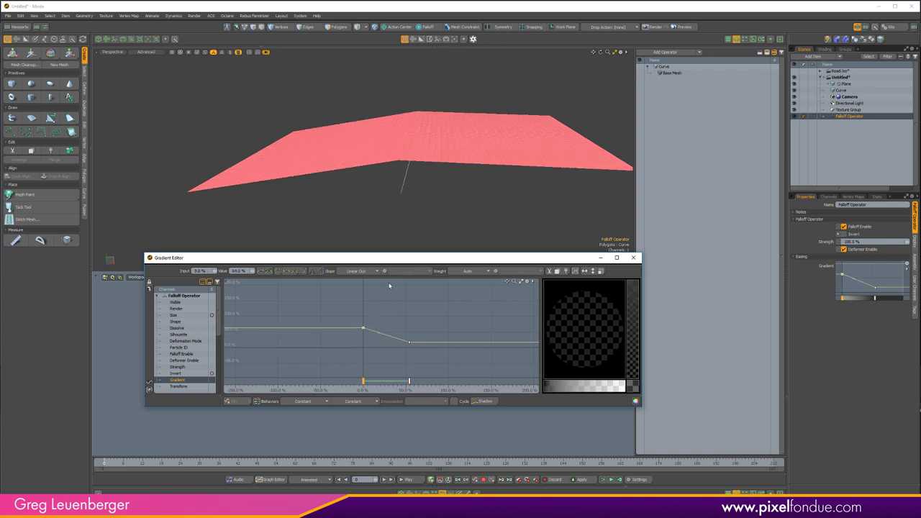
{"action": "mouse_move", "coordinate": [409, 342]}
{"action": "left_mouse_down"}
{"action": "mouse_move", "coordinate": [426, 358]}
{"action": "mouse_move", "coordinate": [392, 358]}
{"action": "mouse_move", "coordinate": [413, 343]}
{"action": "left_mouse_up"}
{"action": "left_click", "coordinate": [407, 339], "text": "ctrl"}
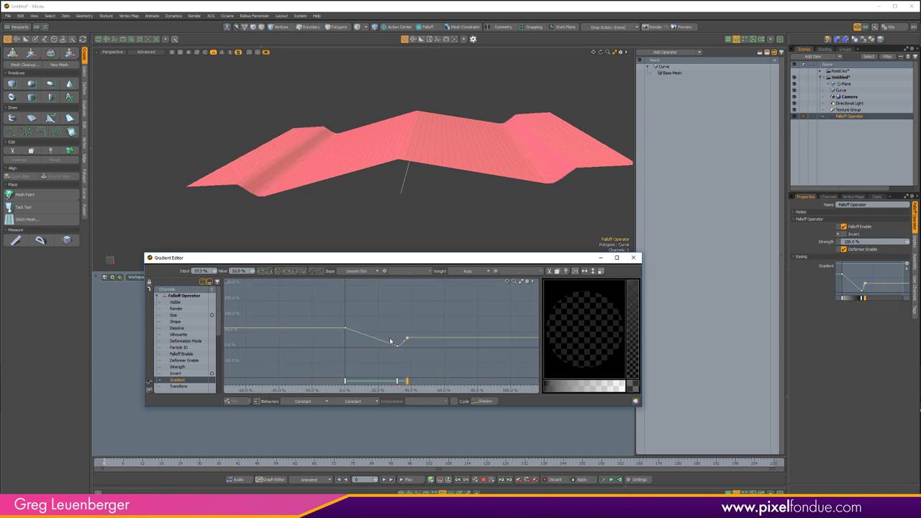
{"action": "key", "text": "ctrl+z"}
Add a middle key to the gradient at about 19% input and 44% value, and adjust its tangent to round the slope.
{"action": "middle_click_drag", "start_coordinate": [374, 338], "coordinate": [371, 335]}
{"action": "left_click_drag", "start_coordinate": [371, 335], "coordinate": [412, 315], "text": "ctrl+alt"}
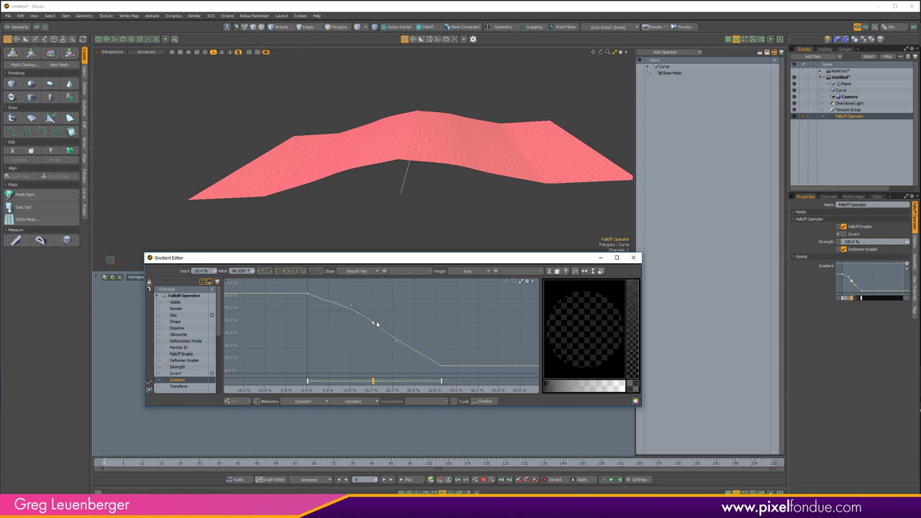
{"action": "left_click_drag", "start_coordinate": [376, 324], "coordinate": [391, 319]}
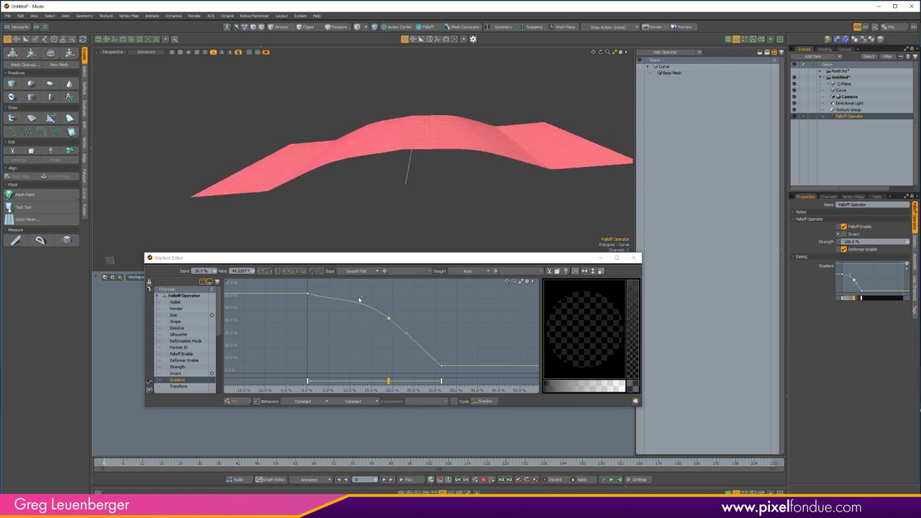
{"action": "left_click", "coordinate": [363, 297]}
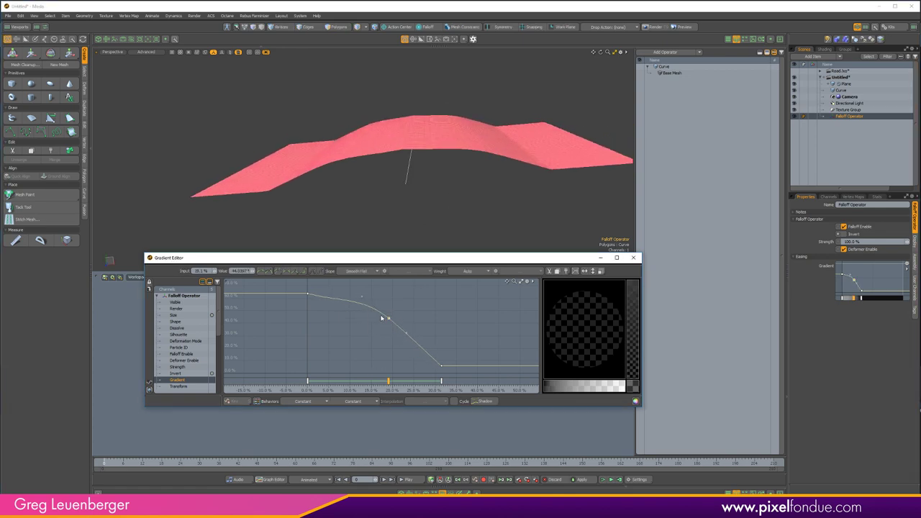
Adjust the gradient's tangents for a rounder curve and move the middle key to about 20% input and 50% value.
{"action": "left_click_drag", "start_coordinate": [362, 298], "coordinate": [339, 302]}
{"action": "left_click", "coordinate": [308, 294]}
{"action": "left_click", "coordinate": [440, 365]}
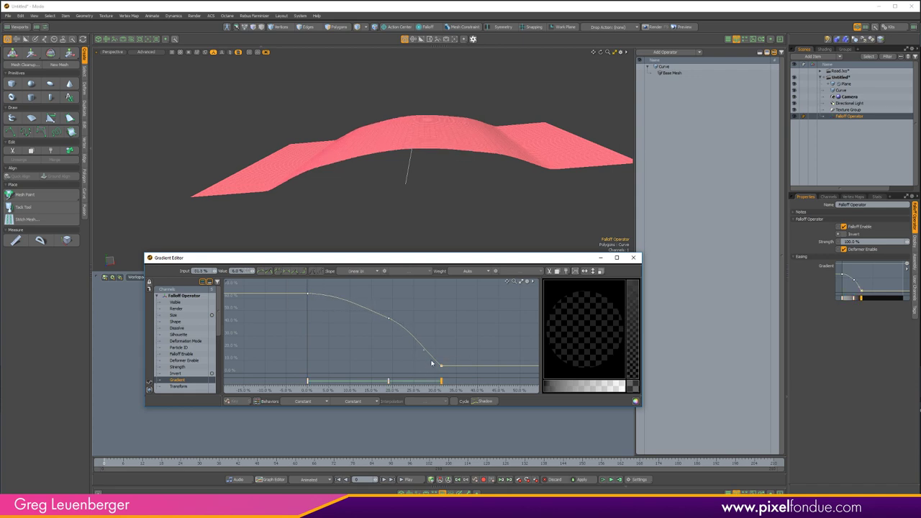
{"action": "left_click_drag", "start_coordinate": [425, 352], "coordinate": [432, 339]}
{"action": "mouse_move", "coordinate": [372, 332]}
{"action": "left_mouse_down"}
{"action": "mouse_move", "coordinate": [399, 307]}
{"action": "mouse_move", "coordinate": [392, 313]}
{"action": "left_mouse_up"}
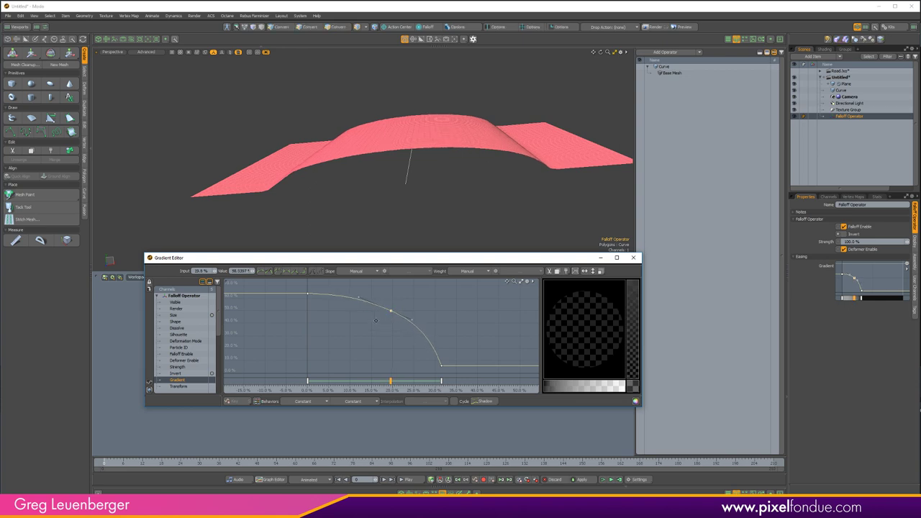
Select all the gradient keys and compress them along the input axis so the end key sits at about 17% input.
{"action": "left_click_drag", "start_coordinate": [418, 195], "coordinate": [398, 229], "text": "alt"}
{"action": "left_click_drag", "start_coordinate": [456, 373], "coordinate": [308, 281]}
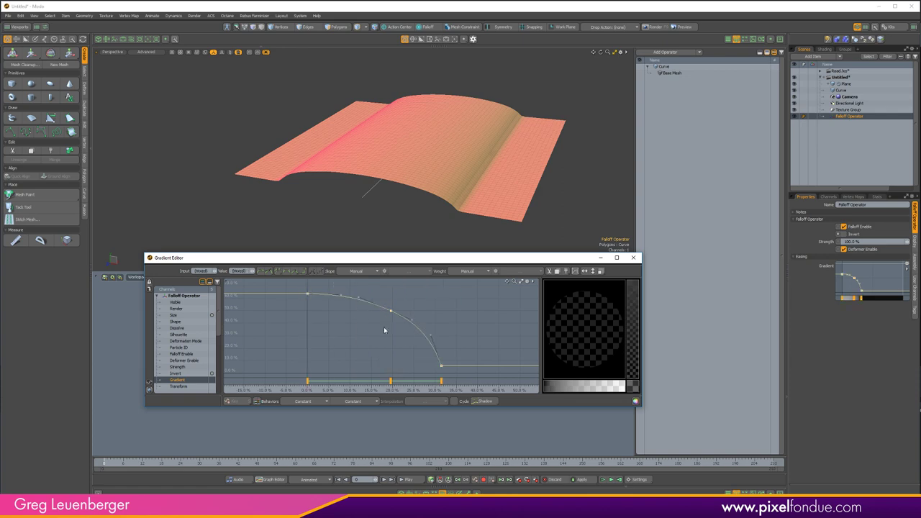
{"action": "left_click_drag", "start_coordinate": [442, 383], "coordinate": [374, 384]}
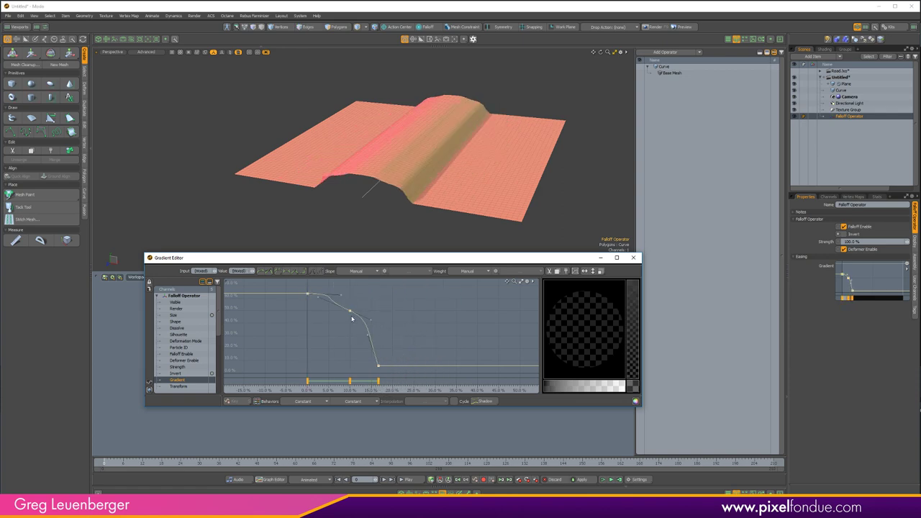
Adjust the tangents of the compressed gradient to smooth the falloff into a rounded profile.
{"action": "left_click", "coordinate": [308, 294]}
{"action": "left_click_drag", "start_coordinate": [332, 295], "coordinate": [368, 332]}
{"action": "left_click", "coordinate": [378, 364]}
{"action": "left_click_drag", "start_coordinate": [419, 214], "coordinate": [446, 166], "text": "alt"}
Select the Curve mesh and move its vertices to bend the raised ridge into an S shape across the plane.
{"action": "key", "text": "space"}
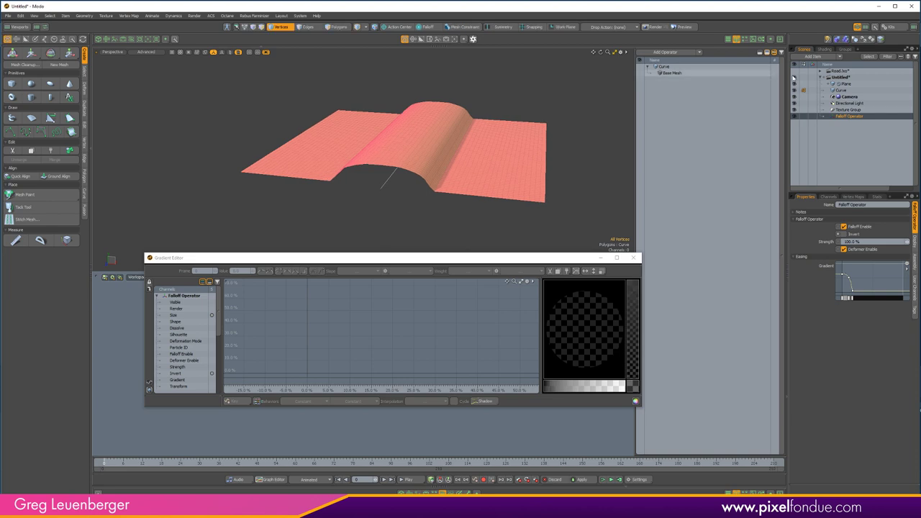
{"action": "left_click", "coordinate": [664, 67]}
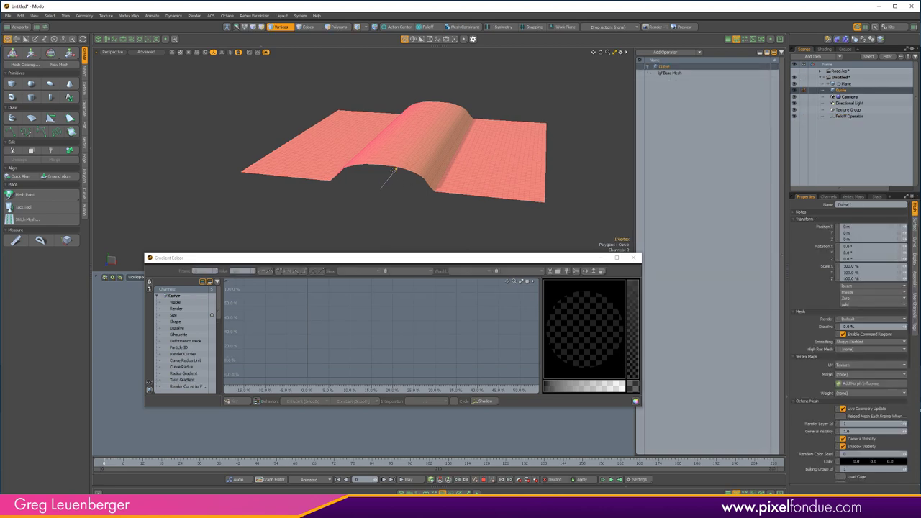
{"action": "left_click_drag", "start_coordinate": [394, 171], "coordinate": [422, 171], "text": "alt"}
{"action": "left_click", "coordinate": [408, 152], "text": "shift"}
{"action": "key", "text": "w"}
{"action": "key", "text": "space"}
{"action": "left_click", "coordinate": [422, 123]}
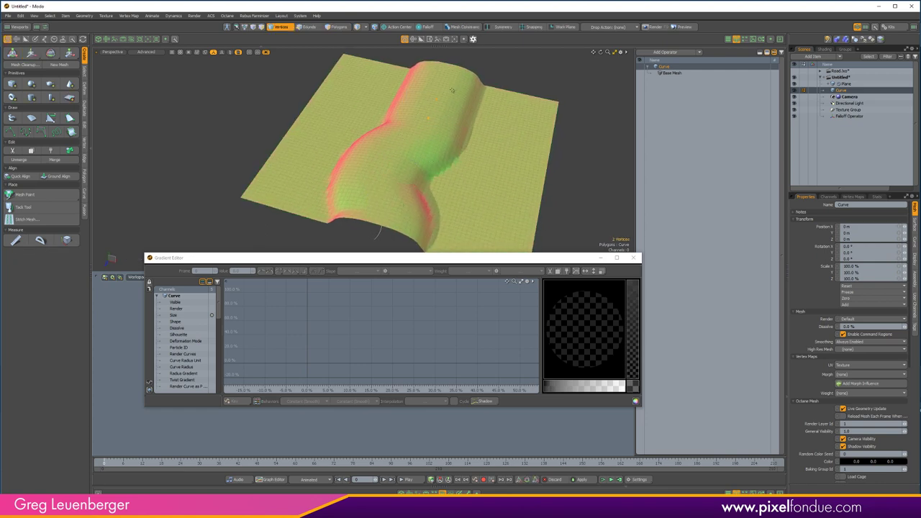
{"action": "key", "text": "w"}
{"action": "mouse_move", "coordinate": [458, 116]}
{"action": "left_mouse_down"}
{"action": "mouse_move", "coordinate": [484, 121]}
{"action": "mouse_move", "coordinate": [455, 138]}
{"action": "mouse_move", "coordinate": [415, 224]}
{"action": "mouse_move", "coordinate": [591, 109]}
{"action": "mouse_move", "coordinate": [460, 226]}
{"action": "mouse_move", "coordinate": [289, 204]}
{"action": "mouse_move", "coordinate": [440, 185]}
{"action": "left_mouse_up"}
{"action": "key", "text": "1"}
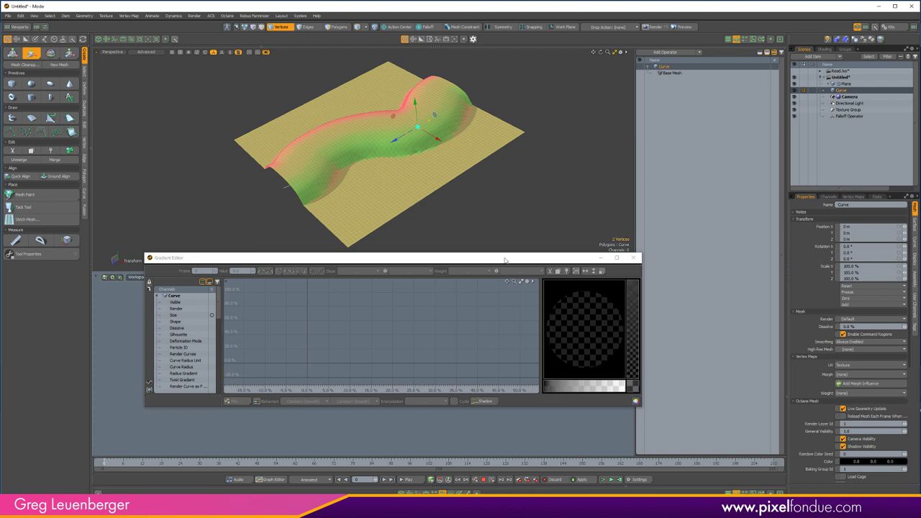
Close the Gradient Editor, inspect the curved ridge, and drop the Transform tool and vertex selection.
{"action": "mouse_move", "coordinate": [505, 261]}
{"action": "left_mouse_down"}
{"action": "mouse_move", "coordinate": [517, 271]}
{"action": "mouse_move", "coordinate": [567, 188]}
{"action": "mouse_move", "coordinate": [530, 308]}
{"action": "mouse_move", "coordinate": [495, 266]}
{"action": "left_mouse_up"}
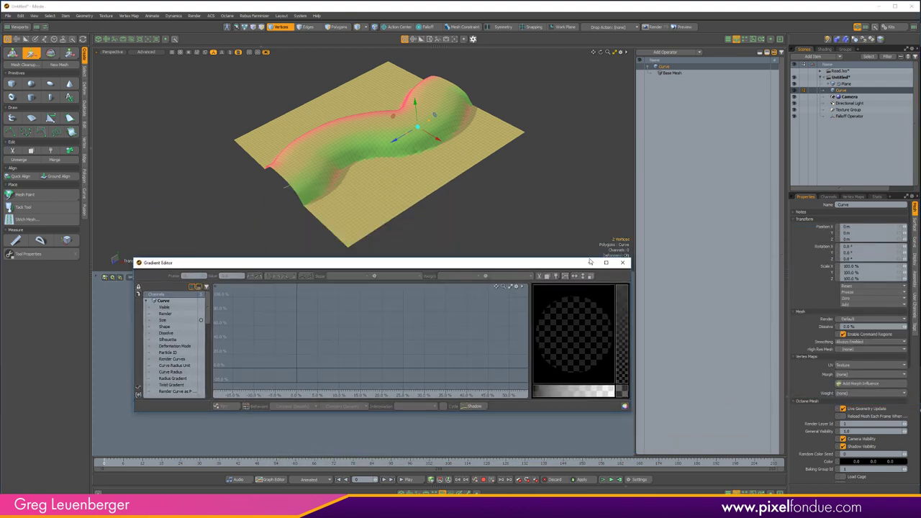
{"action": "left_click", "coordinate": [623, 263]}
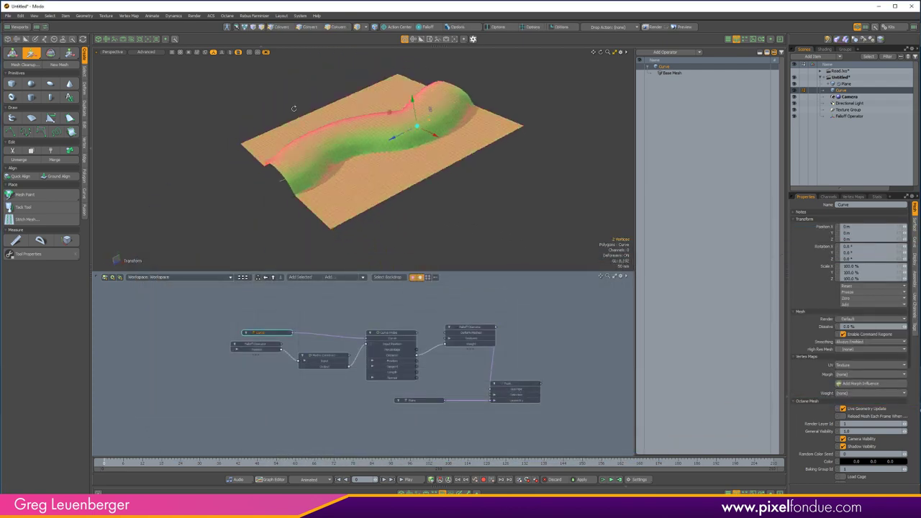
{"action": "left_click_drag", "start_coordinate": [399, 242], "coordinate": [382, 183], "text": "alt"}
{"action": "scroll", "coordinate": [388, 234], "scroll_direction": "up", "scroll_amount": 3}
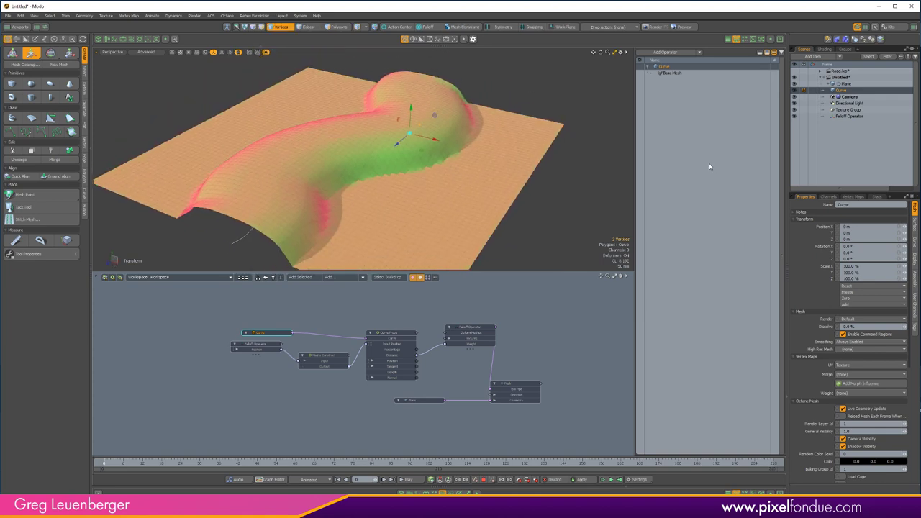
{"action": "scroll", "coordinate": [374, 306], "scroll_direction": "up", "scroll_amount": 3}
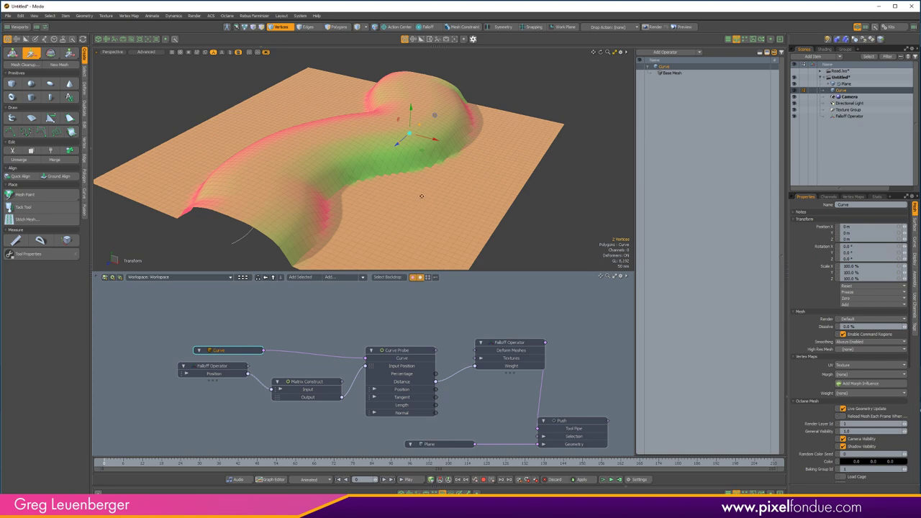
{"action": "left_click_drag", "start_coordinate": [421, 196], "coordinate": [427, 180], "text": "alt+shift"}
{"action": "key", "text": "Escape"}
{"action": "key", "text": "Escape"}
{"action": "scroll", "coordinate": [316, 366], "scroll_direction": "up", "scroll_amount": 2}
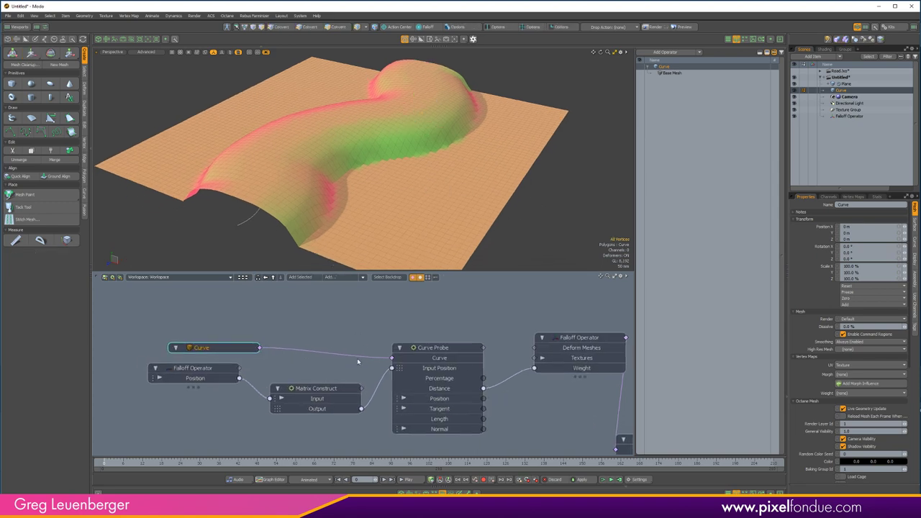
Disconnect the Curve node from the Curve Probe and the Falloff Operator from the Push node's Tool Pipe.
{"action": "left_click_drag", "start_coordinate": [391, 359], "coordinate": [290, 353]}
{"action": "left_click_drag", "start_coordinate": [227, 349], "coordinate": [175, 308]}
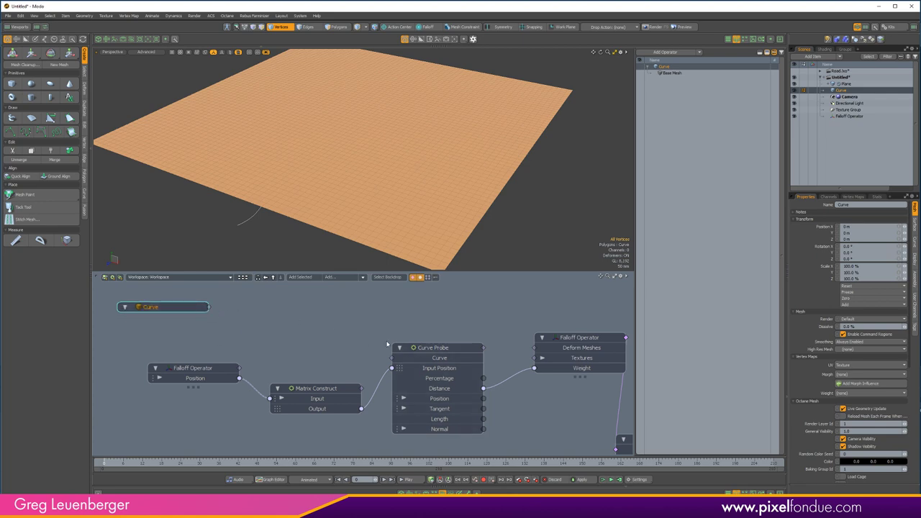
{"action": "scroll", "coordinate": [432, 336], "scroll_direction": "down", "scroll_amount": 2}
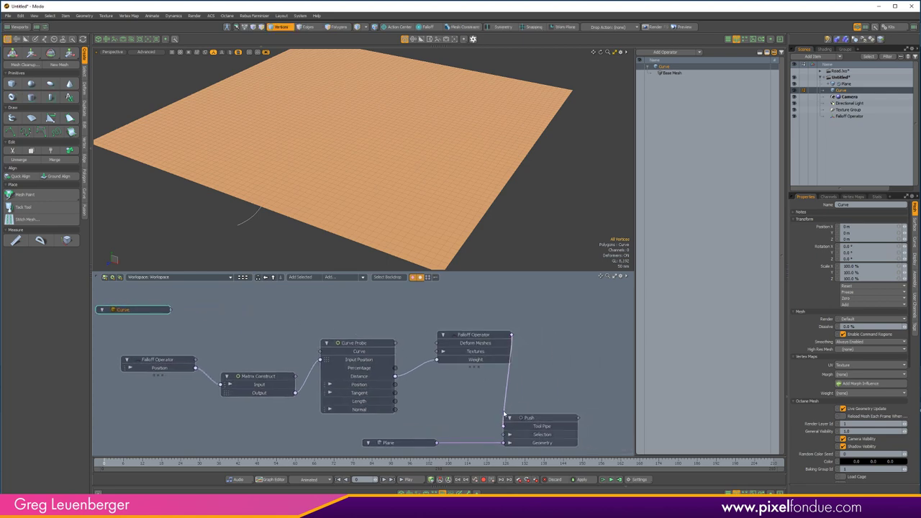
{"action": "left_click_drag", "start_coordinate": [509, 418], "coordinate": [508, 389]}
{"action": "scroll", "coordinate": [511, 345], "scroll_direction": "down", "scroll_amount": 1}
Group the Falloff Operator, its Position node, Matrix Construct and Curve Probe into an assembly named Curve Falloff.
{"action": "left_click_drag", "start_coordinate": [510, 308], "coordinate": [230, 390]}
{"action": "left_click_drag", "start_coordinate": [290, 354], "coordinate": [282, 360], "text": "alt"}
{"action": "left_click_drag", "start_coordinate": [357, 337], "coordinate": [391, 333], "text": "alt"}
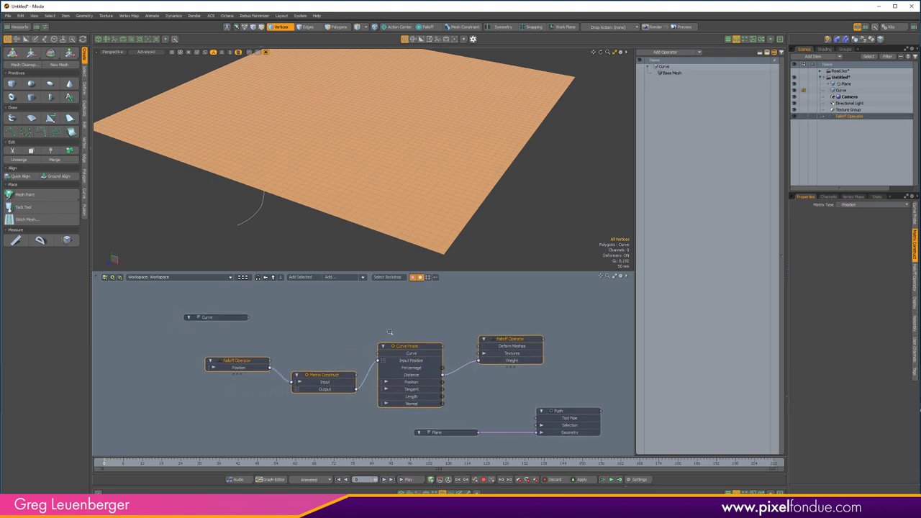
{"action": "scroll", "coordinate": [391, 332], "scroll_direction": "up", "scroll_amount": 2}
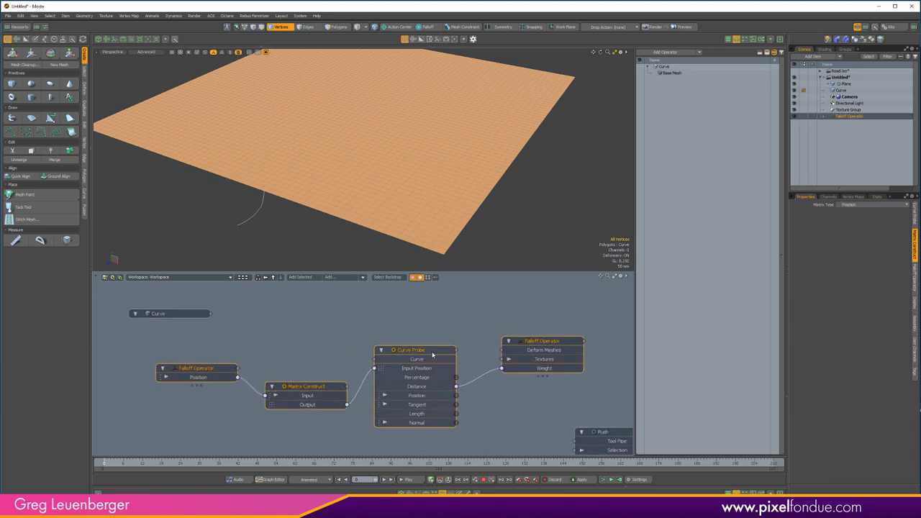
{"action": "right_click", "coordinate": [430, 350]}
{"action": "left_click", "coordinate": [414, 282]}
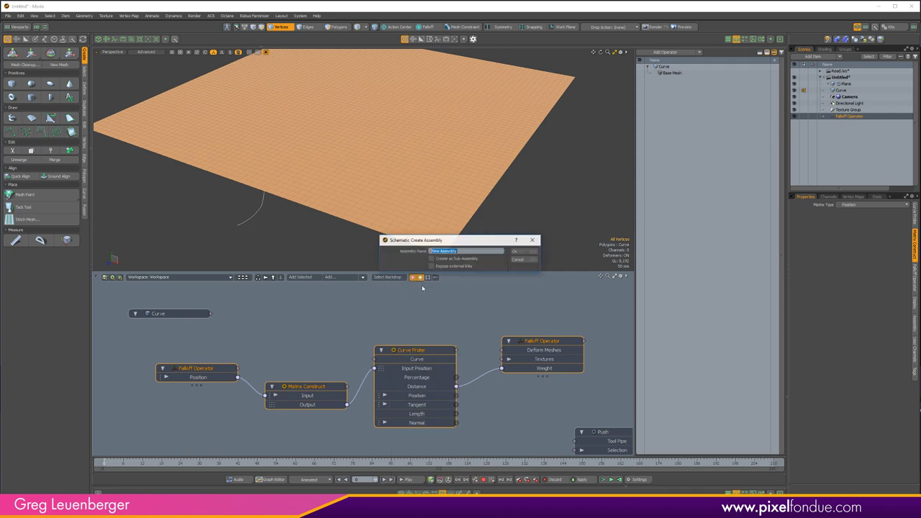
{"action": "type", "text": "Curve Fal"}
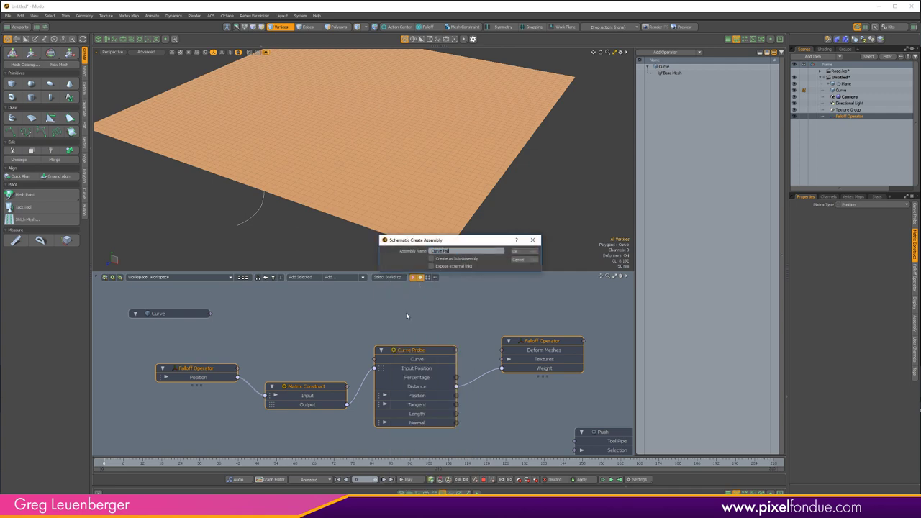
{"action": "type", "text": "loff"}
{"action": "left_click", "coordinate": [519, 251]}
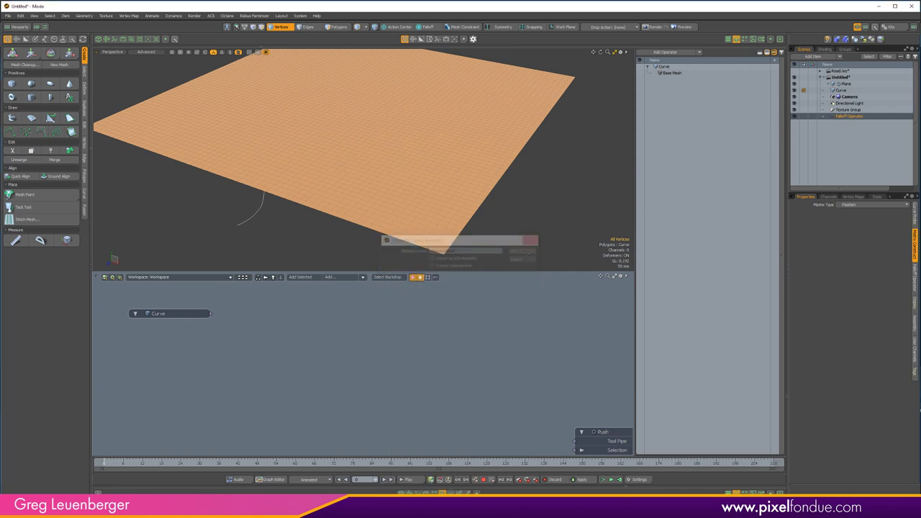
Open the Curve Falloff assembly from the schematic overview.
{"action": "left_click", "coordinate": [273, 279]}
{"action": "double_click", "coordinate": [156, 310]}
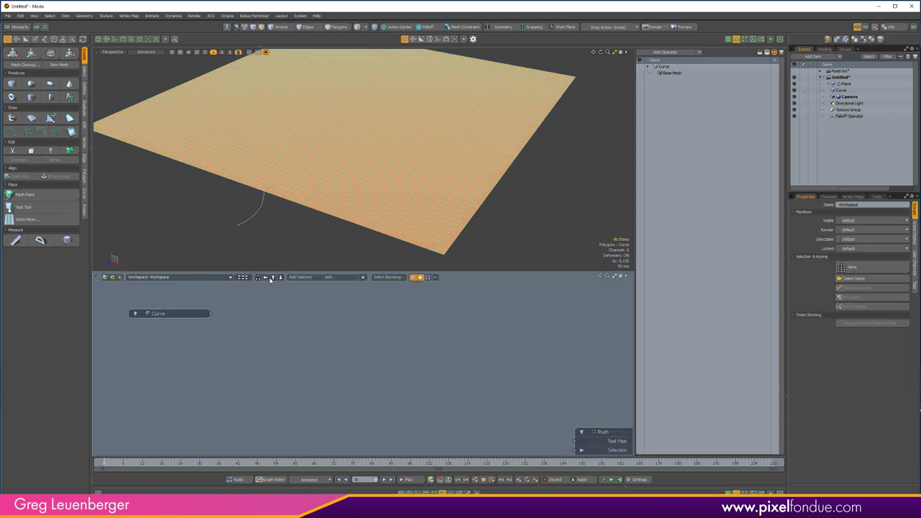
{"action": "left_click", "coordinate": [272, 280]}
{"action": "left_click", "coordinate": [227, 317]}
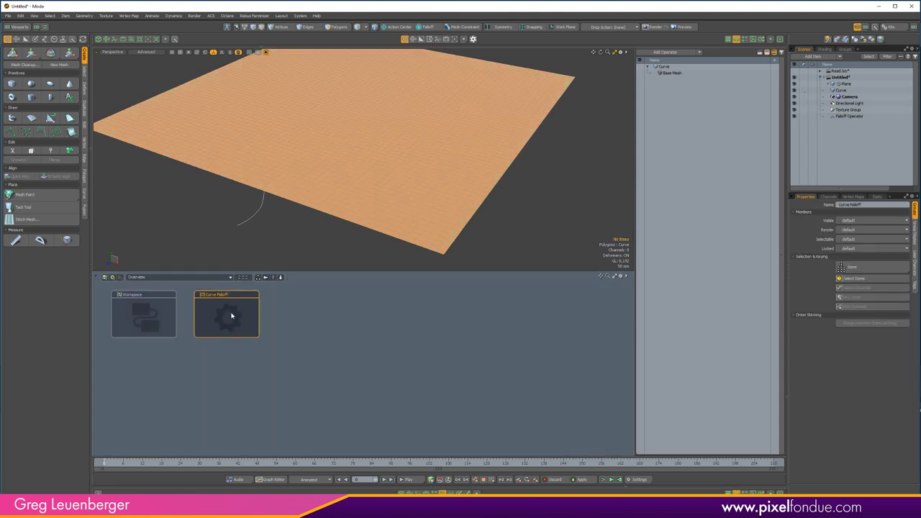
{"action": "double_click", "coordinate": [231, 315]}
{"action": "left_click_drag", "start_coordinate": [396, 337], "coordinate": [440, 280], "text": "ctrl+alt"}
{"action": "left_click_drag", "start_coordinate": [440, 280], "coordinate": [441, 294], "text": "alt+shift"}
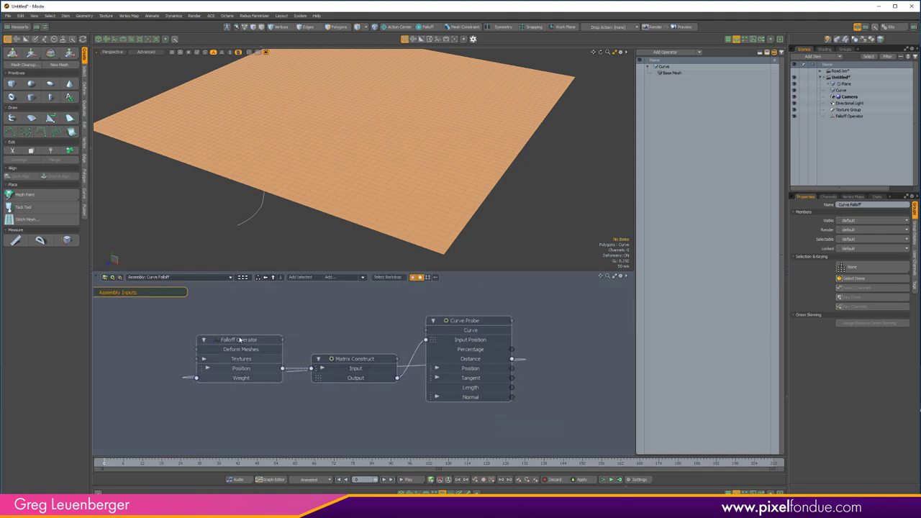
Arrange the assembly's nodes in order: Matrix Construct, Curve Probe, then Falloff Operator.
{"action": "left_click_drag", "start_coordinate": [239, 339], "coordinate": [602, 330]}
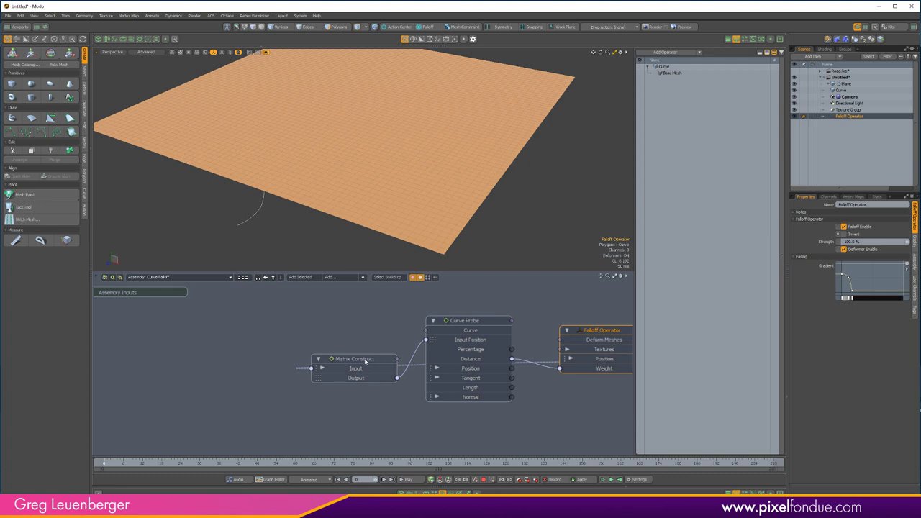
{"action": "left_click_drag", "start_coordinate": [365, 361], "coordinate": [250, 362]}
{"action": "left_click_drag", "start_coordinate": [469, 321], "coordinate": [394, 311]}
{"action": "left_click_drag", "start_coordinate": [577, 330], "coordinate": [502, 320], "text": "alt+shift"}
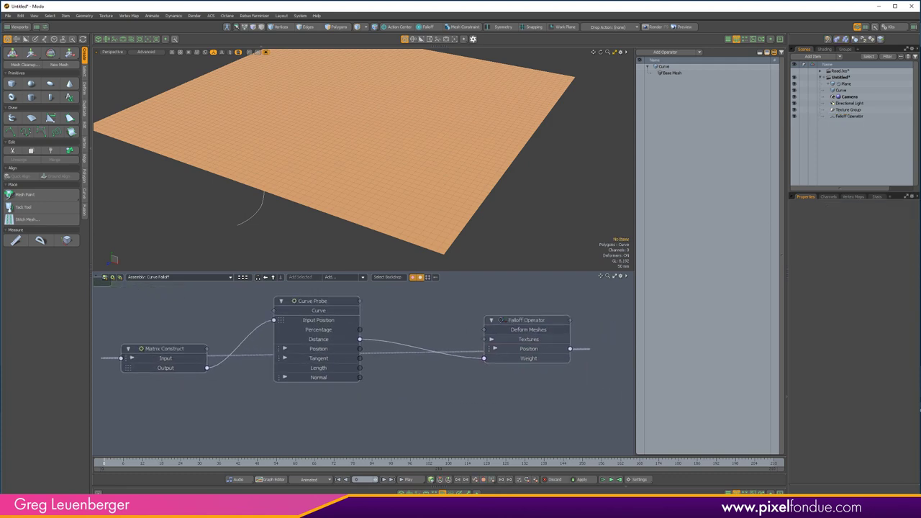
Separate the Falloff Operator's Position channel into its own node and place it before Matrix Construct.
{"action": "middle_click_drag", "start_coordinate": [530, 350], "coordinate": [515, 351]}
{"action": "right_click", "coordinate": [513, 350]}
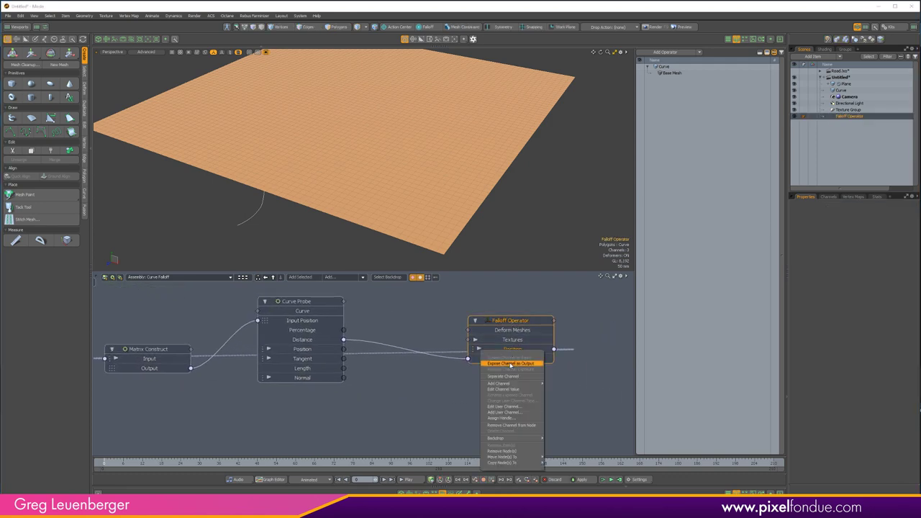
{"action": "left_click", "coordinate": [510, 364]}
{"action": "left_click_drag", "start_coordinate": [598, 335], "coordinate": [154, 408]}
{"action": "middle_click_drag", "start_coordinate": [180, 397], "coordinate": [352, 410]}
{"action": "left_click_drag", "start_coordinate": [361, 413], "coordinate": [230, 362]}
{"action": "left_click_drag", "start_coordinate": [454, 351], "coordinate": [397, 375], "text": "alt"}
{"action": "left_click_drag", "start_coordinate": [341, 330], "coordinate": [413, 340], "text": "alt"}
{"action": "middle_click_drag", "start_coordinate": [412, 341], "coordinate": [410, 333]}
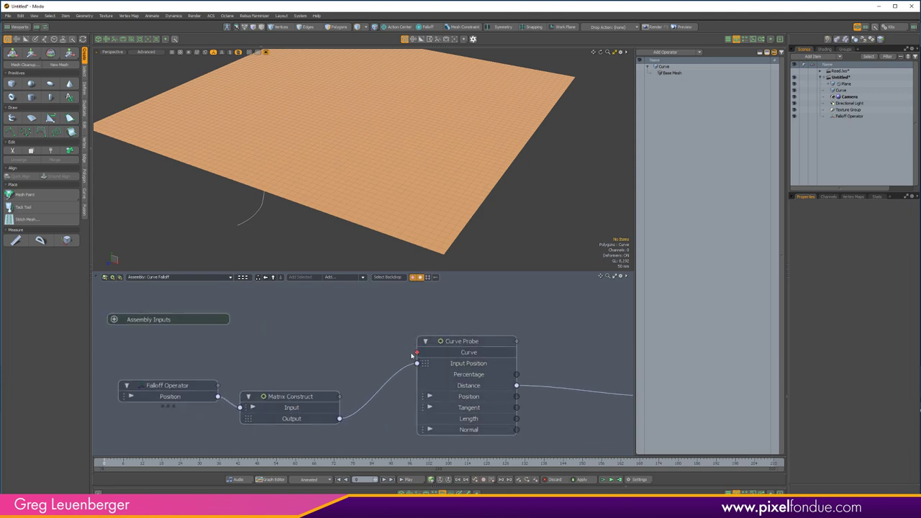
Link the Curve Probe's Curve input to Assembly Inputs and the Falloff Operator's output to Assembly Outputs.
{"action": "left_click_drag", "start_coordinate": [417, 353], "coordinate": [175, 333]}
{"action": "scroll", "coordinate": [243, 333], "scroll_direction": "down", "scroll_amount": 2}
{"action": "left_click_drag", "start_coordinate": [455, 336], "coordinate": [139, 309], "text": "alt"}
{"action": "scroll", "coordinate": [396, 329], "scroll_direction": "down", "scroll_amount": 6}
{"action": "left_click_drag", "start_coordinate": [401, 337], "coordinate": [438, 347], "text": "alt"}
{"action": "scroll", "coordinate": [438, 348], "scroll_direction": "up", "scroll_amount": 3}
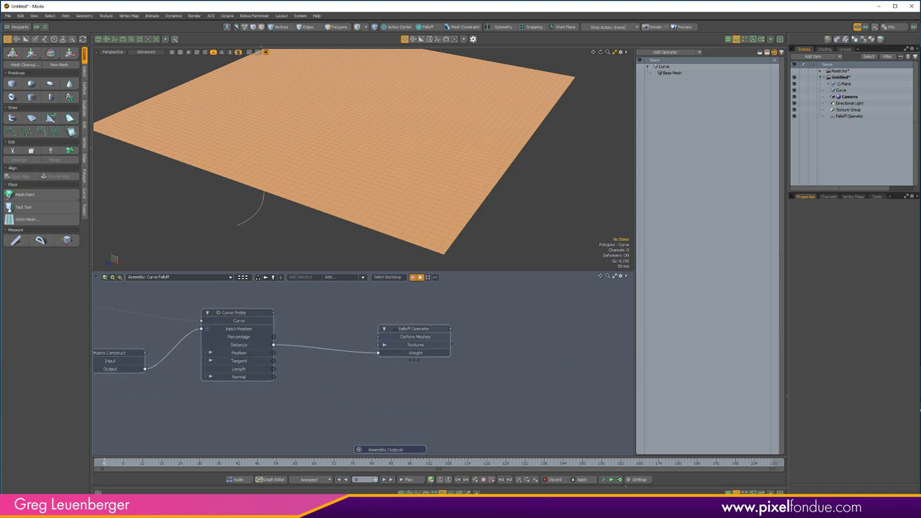
{"action": "left_click_drag", "start_coordinate": [481, 314], "coordinate": [493, 309]}
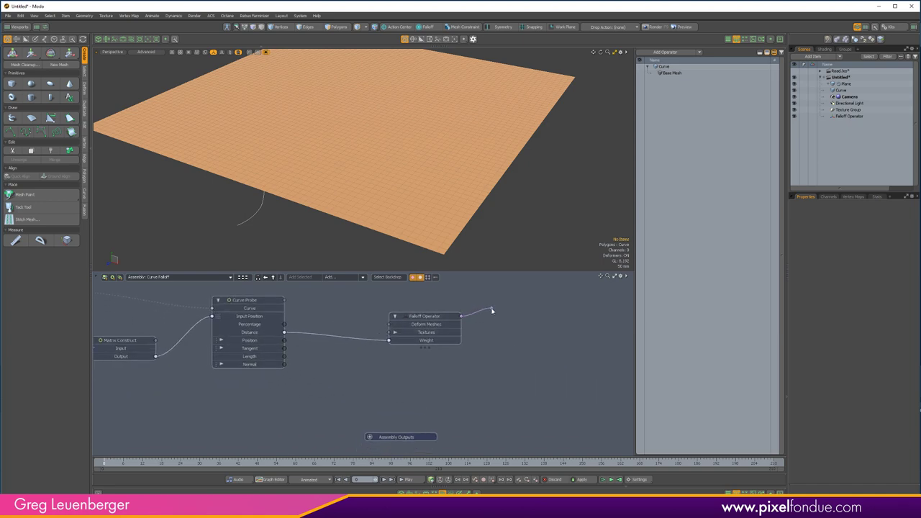
{"action": "left_click_drag", "start_coordinate": [501, 347], "coordinate": [373, 440]}
{"action": "key", "text": "a"}
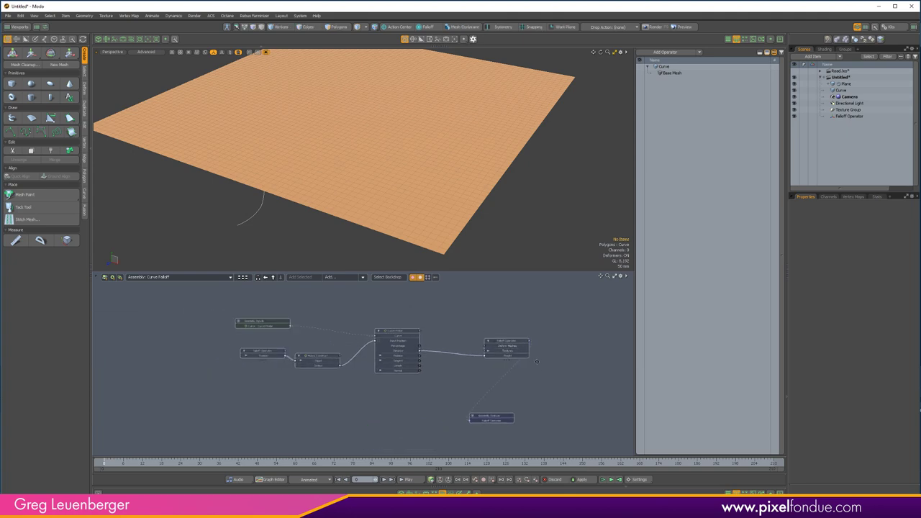
Return to the main workspace and place the Curve Falloff assembly node between the Curve and Push nodes.
{"action": "left_click", "coordinate": [273, 279]}
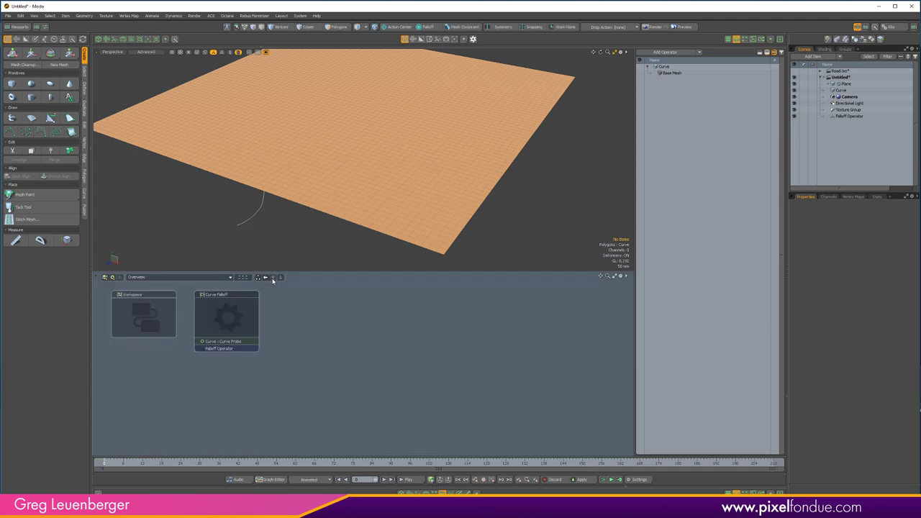
{"action": "left_click", "coordinate": [232, 307]}
{"action": "double_click", "coordinate": [144, 314]}
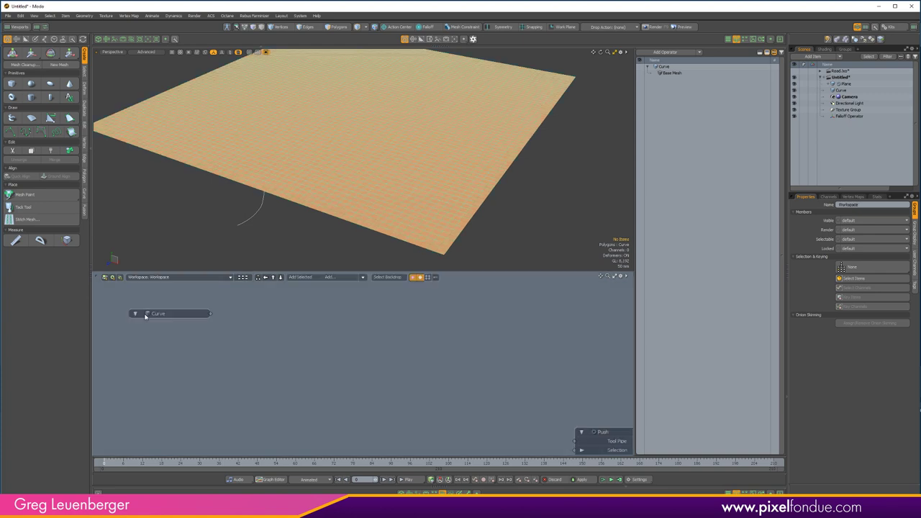
{"action": "scroll", "coordinate": [438, 360], "scroll_direction": "down", "scroll_amount": 8}
{"action": "left_click_drag", "start_coordinate": [292, 376], "coordinate": [478, 359]}
{"action": "scroll", "coordinate": [485, 364], "scroll_direction": "up", "scroll_amount": 9}
{"action": "scroll", "coordinate": [535, 365], "scroll_direction": "down", "scroll_amount": 1}
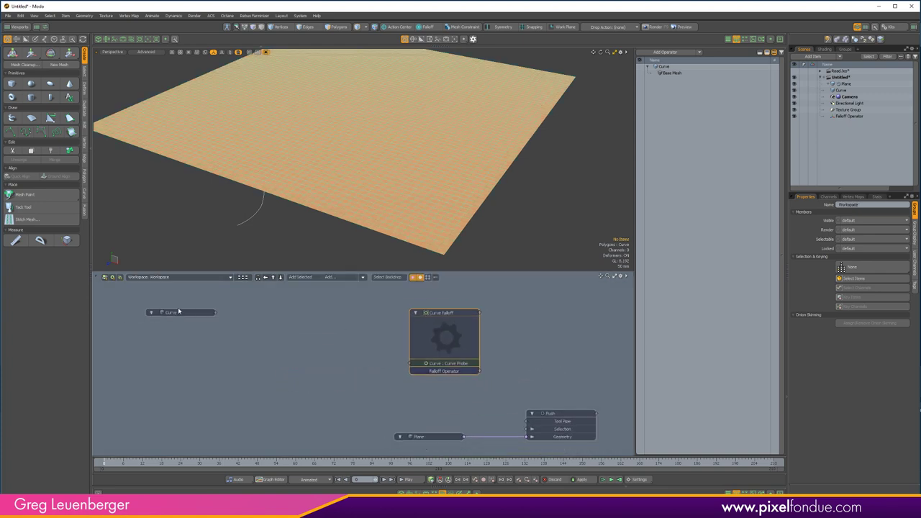
Connect the Curve node to the assembly's Curve input and the assembly's Falloff Operator output to Push's Tool Pipe.
{"action": "left_click_drag", "start_coordinate": [181, 314], "coordinate": [451, 419]}
{"action": "scroll", "coordinate": [403, 373], "scroll_direction": "down", "scroll_amount": 2}
{"action": "scroll", "coordinate": [416, 216], "scroll_direction": "down", "scroll_amount": 3}
{"action": "mouse_move", "coordinate": [416, 220]}
{"action": "left_mouse_down", "text": "alt"}
{"action": "mouse_move", "coordinate": [559, 185]}
{"action": "mouse_move", "coordinate": [417, 224]}
{"action": "left_mouse_up", "text": "alt"}
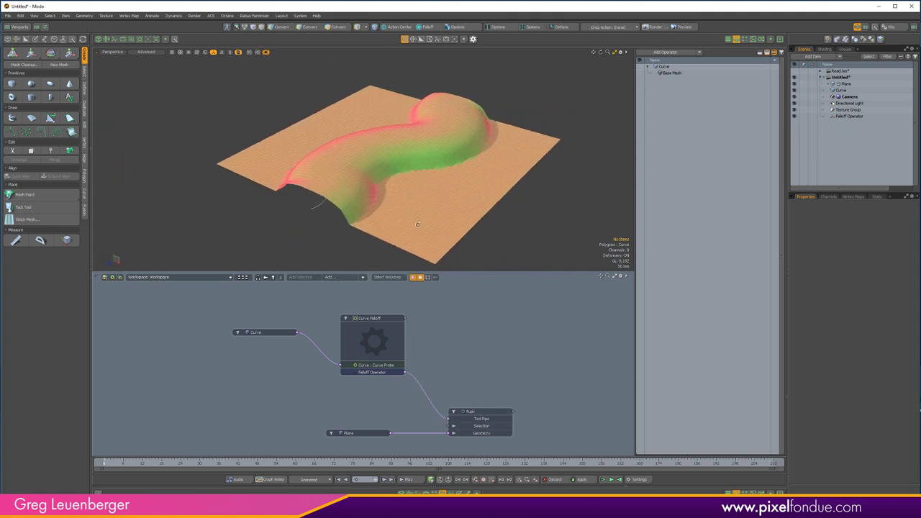
Inside the Curve Falloff assembly, open the Falloff Operator's gradient in the Gradient Editor and set its last key's value to 100%.
{"action": "double_click", "coordinate": [386, 322]}
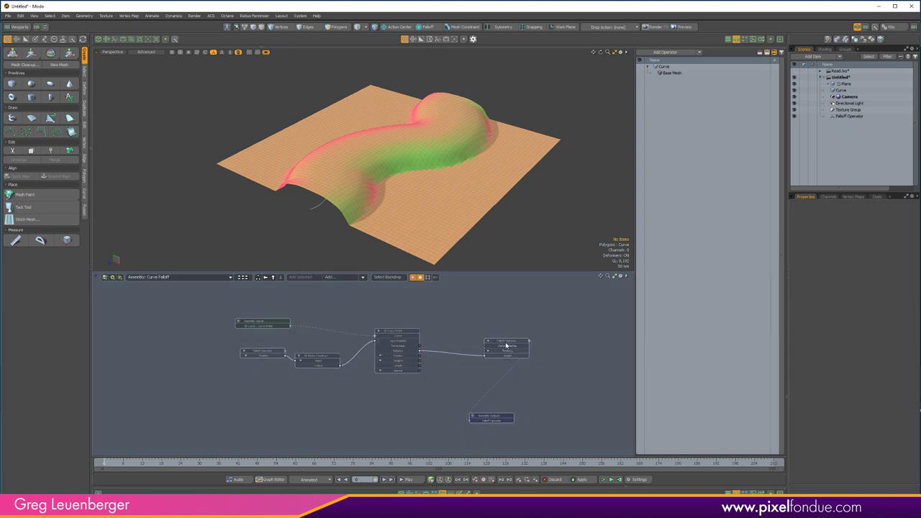
{"action": "left_click", "coordinate": [513, 344]}
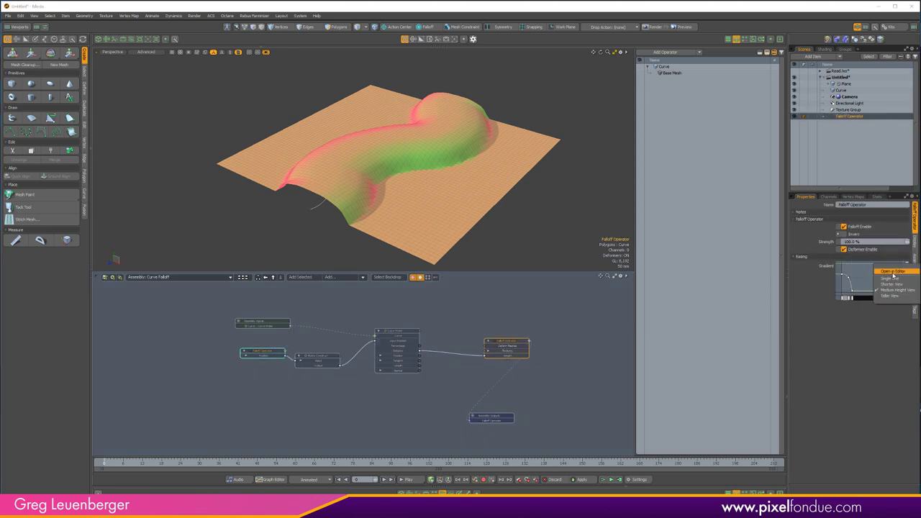
{"action": "left_click", "coordinate": [908, 266]}
{"action": "left_click", "coordinate": [368, 388]}
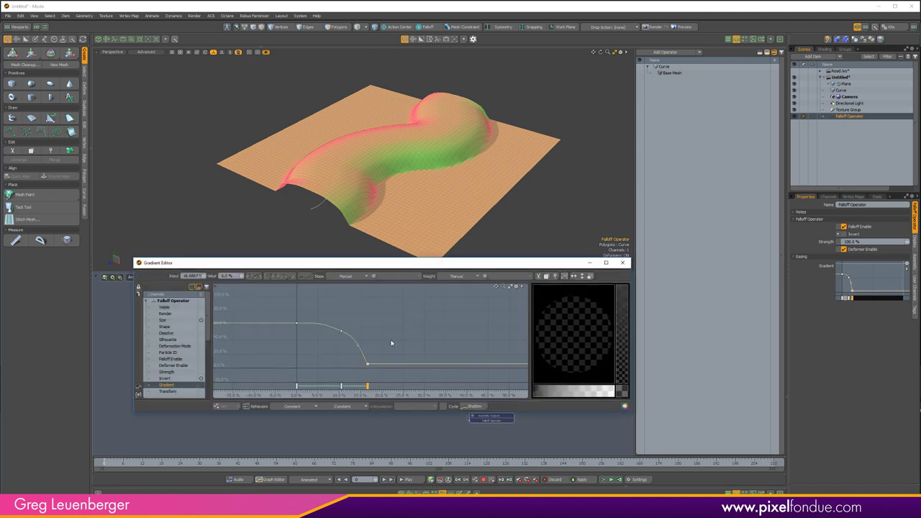
{"action": "left_click", "coordinate": [238, 276]}
{"action": "type", "text": "100"}
{"action": "key", "text": "Return"}
Set the gradient's first key to a value of 0% and delete the middle key.
{"action": "left_click", "coordinate": [296, 323]}
{"action": "left_click", "coordinate": [234, 276]}
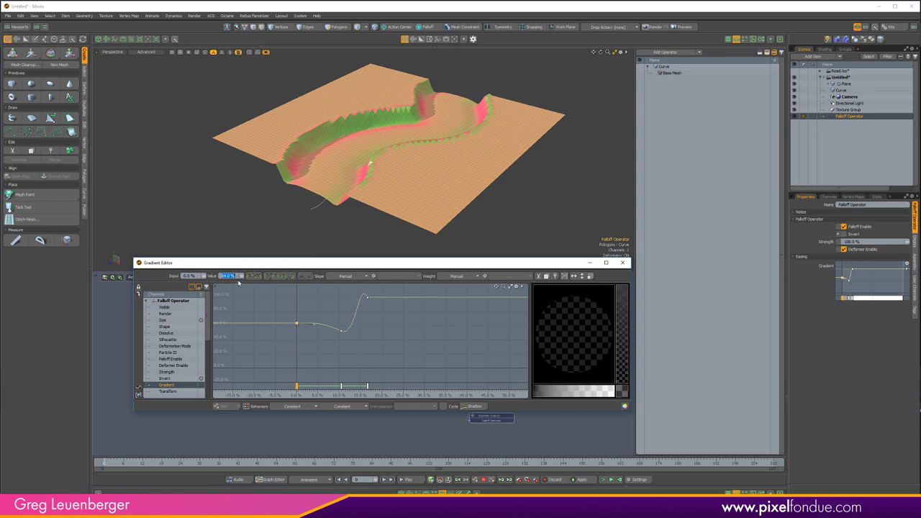
{"action": "type", "text": "0"}
{"action": "key", "text": "Return"}
{"action": "left_click", "coordinate": [341, 330]}
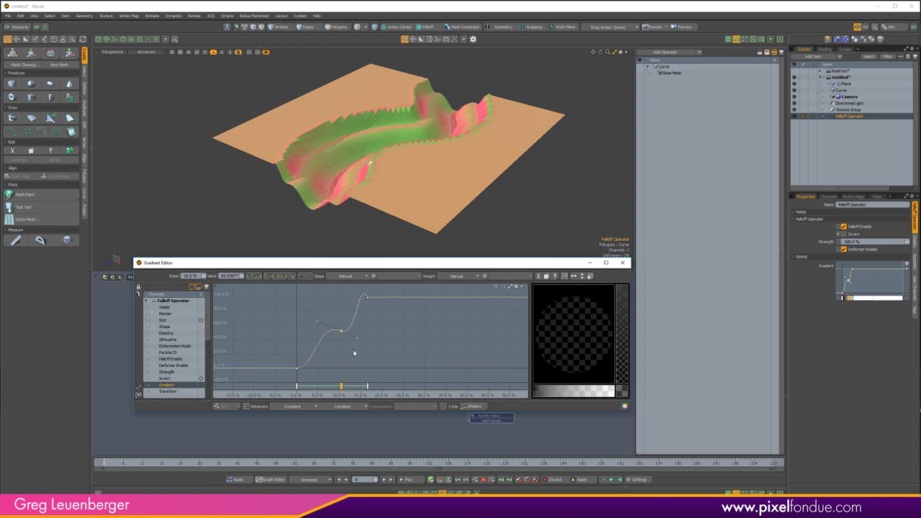
{"action": "key", "text": "Delete"}
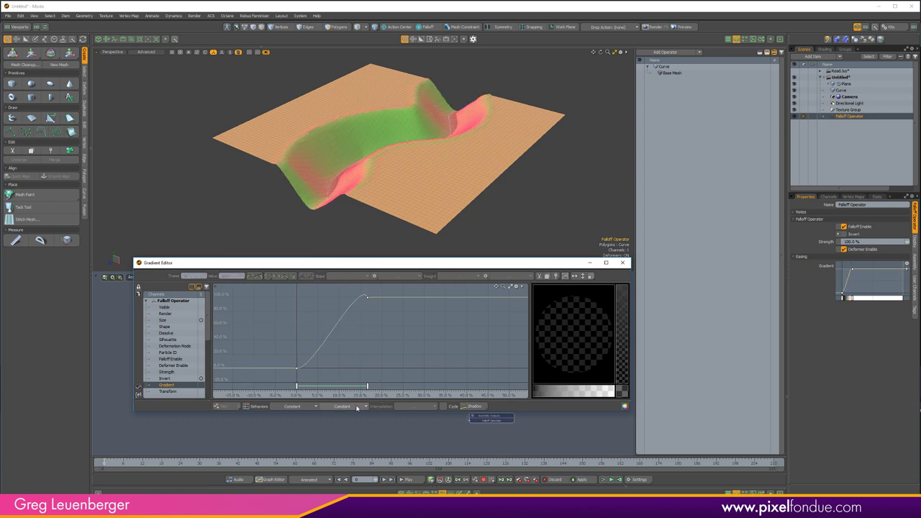
Set both the outgoing and incoming behaviors of the falloff gradient to Linear.
{"action": "left_click", "coordinate": [338, 406]}
{"action": "left_click", "coordinate": [345, 436]}
{"action": "left_click", "coordinate": [292, 392]}
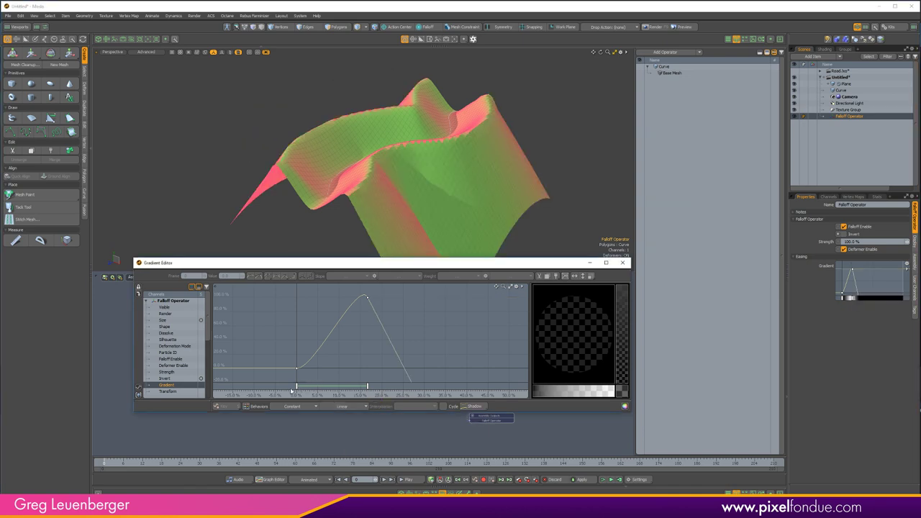
{"action": "left_click", "coordinate": [296, 393]}
{"action": "left_click", "coordinate": [292, 406]}
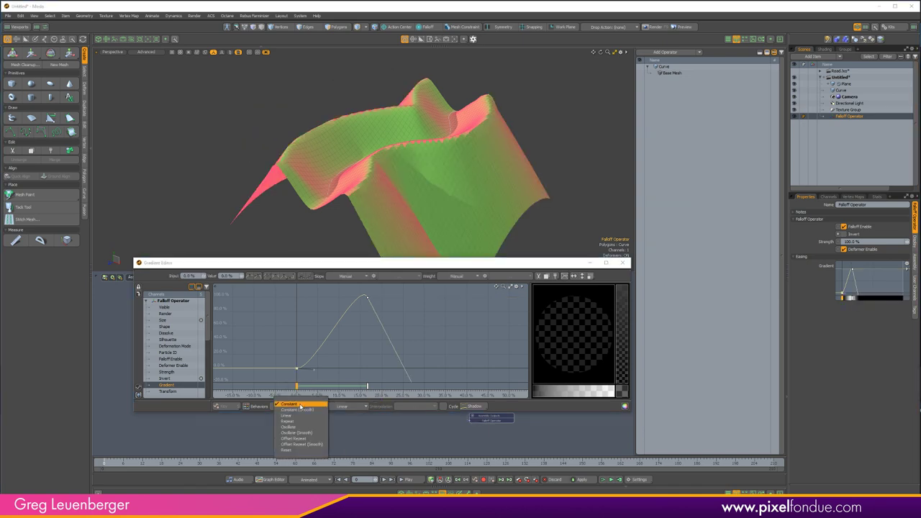
{"action": "left_click", "coordinate": [299, 436]}
Give both gradient keys linear slopes, inspect the deformed plane, and close the Gradient Editor.
{"action": "left_click_drag", "start_coordinate": [278, 381], "coordinate": [381, 310]}
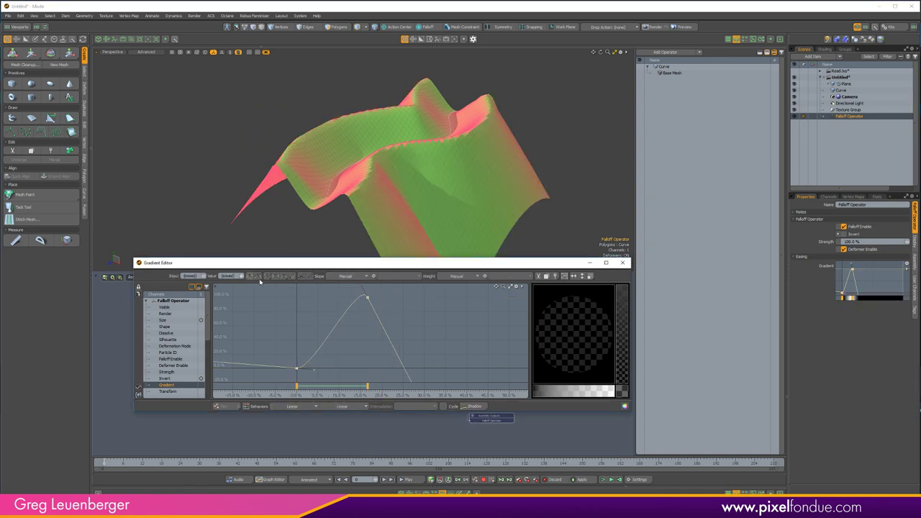
{"action": "left_click", "coordinate": [286, 276]}
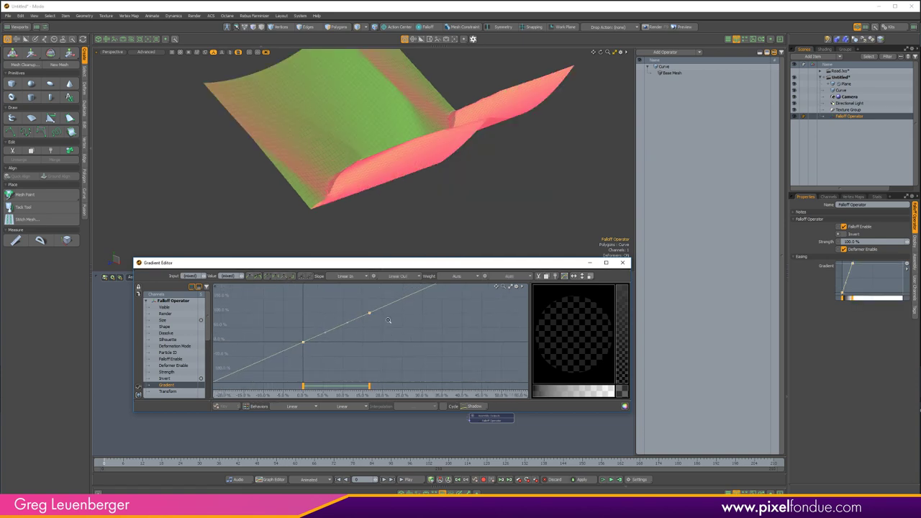
{"action": "scroll", "coordinate": [388, 320], "scroll_direction": "down", "scroll_amount": 1}
{"action": "left_click_drag", "start_coordinate": [403, 187], "coordinate": [436, 235], "text": "alt"}
{"action": "scroll", "coordinate": [465, 234], "scroll_direction": "down", "scroll_amount": 4}
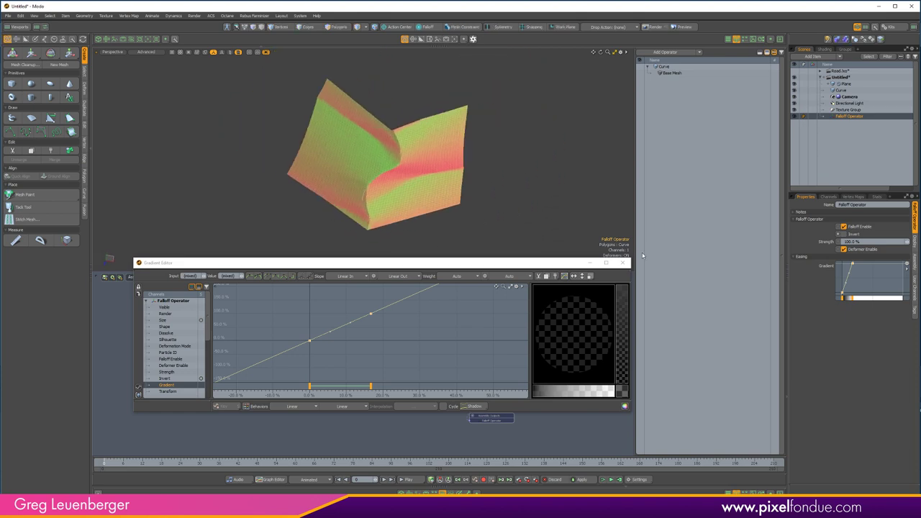
{"action": "left_click", "coordinate": [623, 263]}
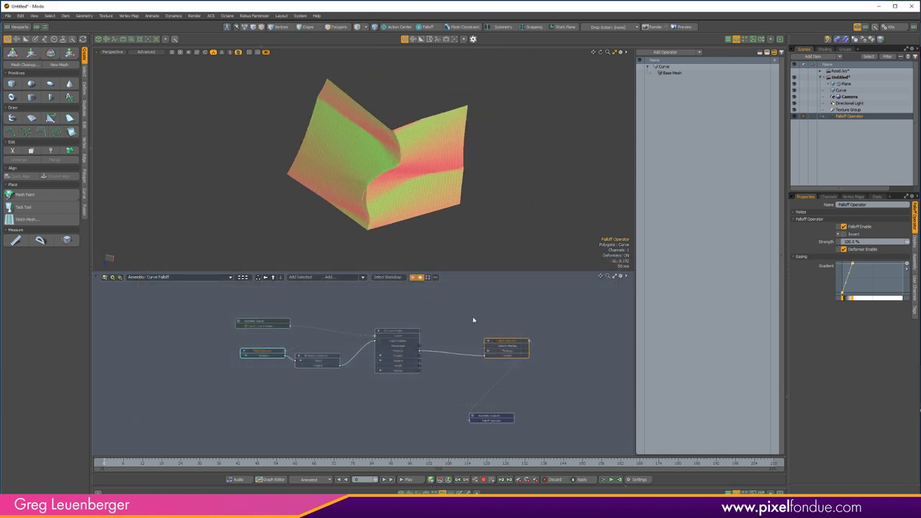
{"action": "left_click", "coordinate": [274, 278]}
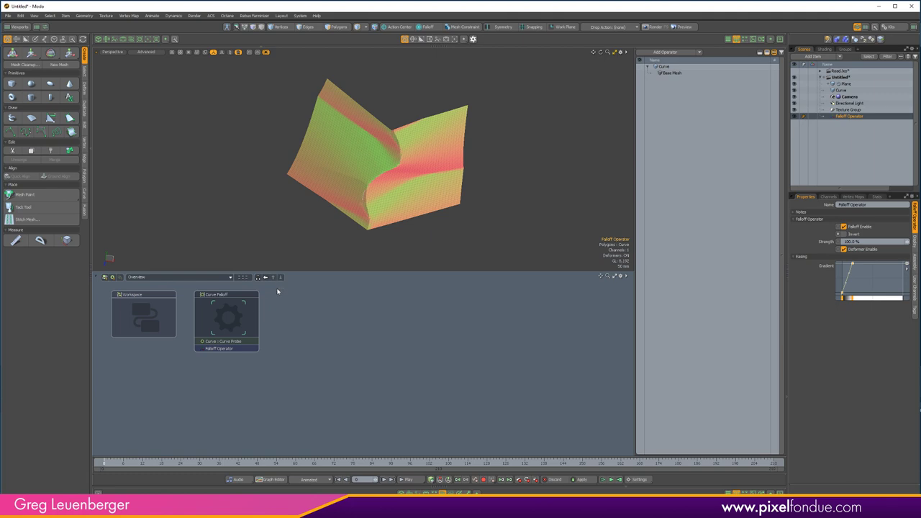
{"action": "right_click", "coordinate": [227, 303]}
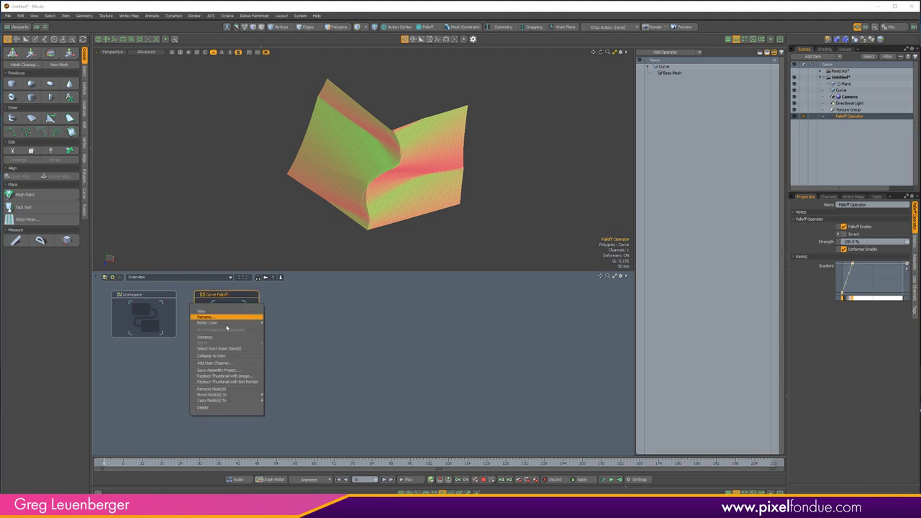
{"action": "left_click", "coordinate": [236, 371]}
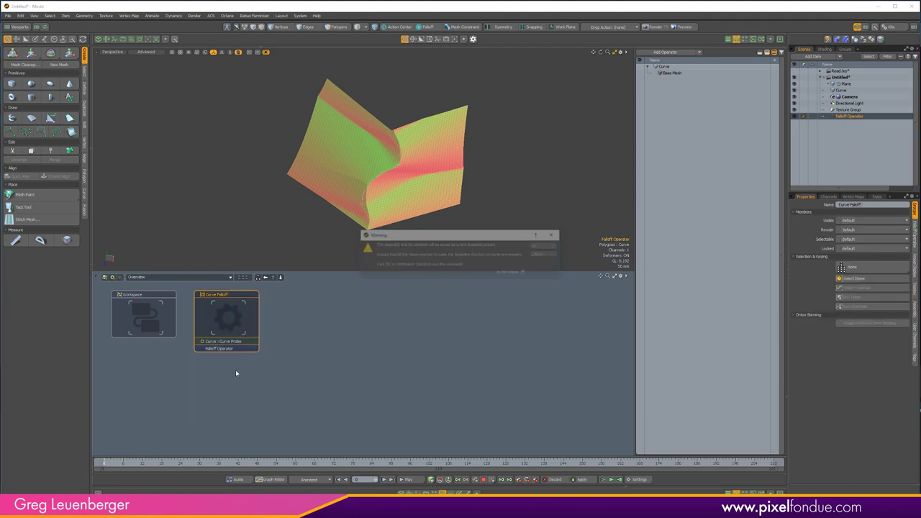
{"action": "left_click", "coordinate": [536, 245]}
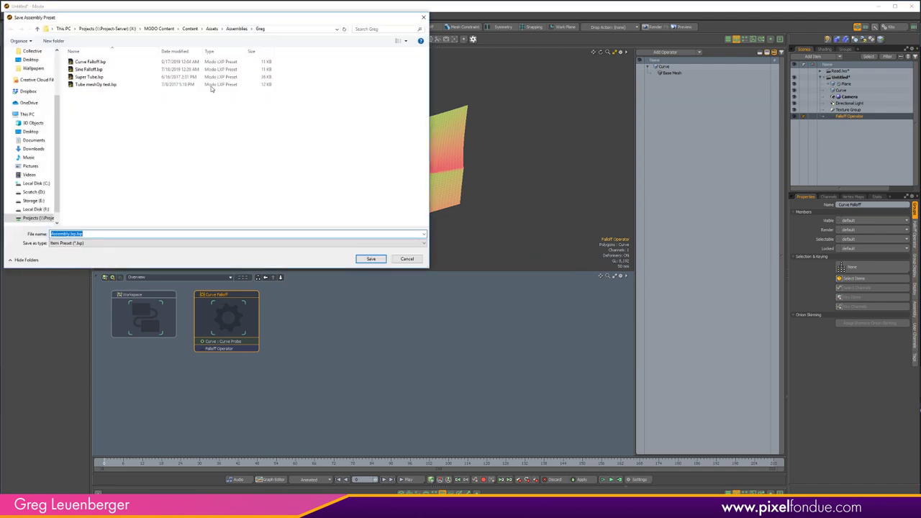
{"action": "left_click", "coordinate": [407, 259]}
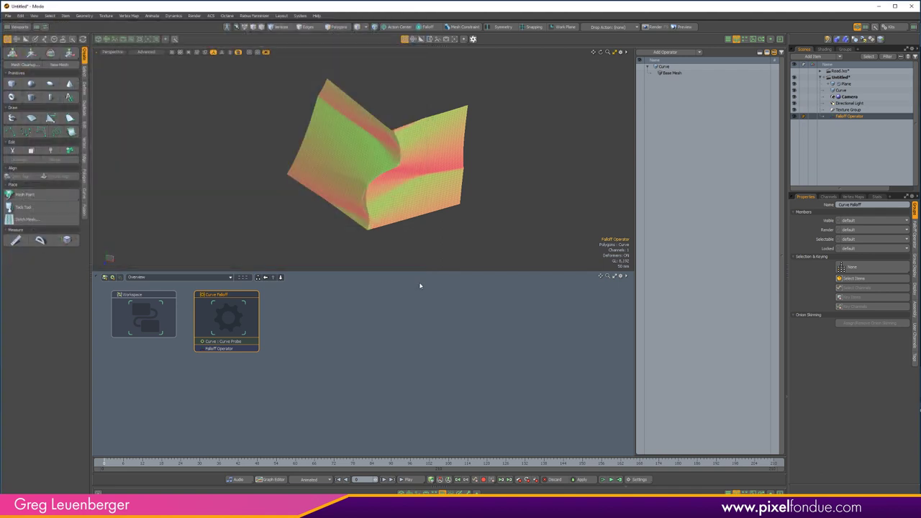
{"action": "left_click", "coordinate": [297, 357]}
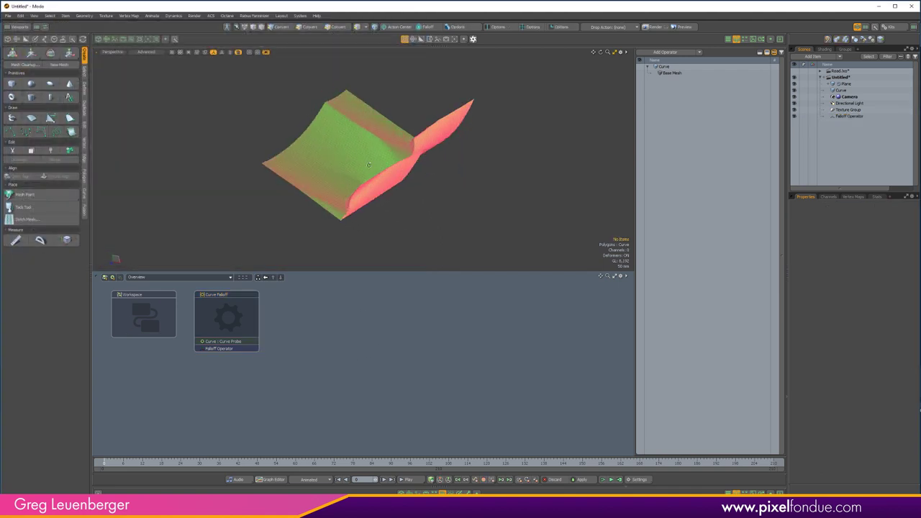
Switch to the Road.lxo scene, expand its item list, and hide the Plane mesh.
{"action": "left_click", "coordinate": [841, 72]}
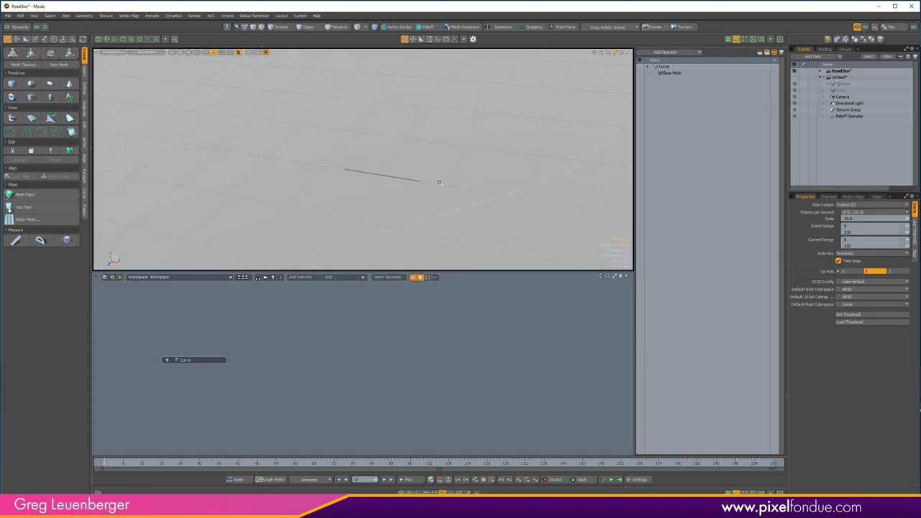
{"action": "scroll", "coordinate": [446, 195], "scroll_direction": "down", "scroll_amount": 10}
{"action": "left_click_drag", "start_coordinate": [458, 187], "coordinate": [385, 218], "text": "alt"}
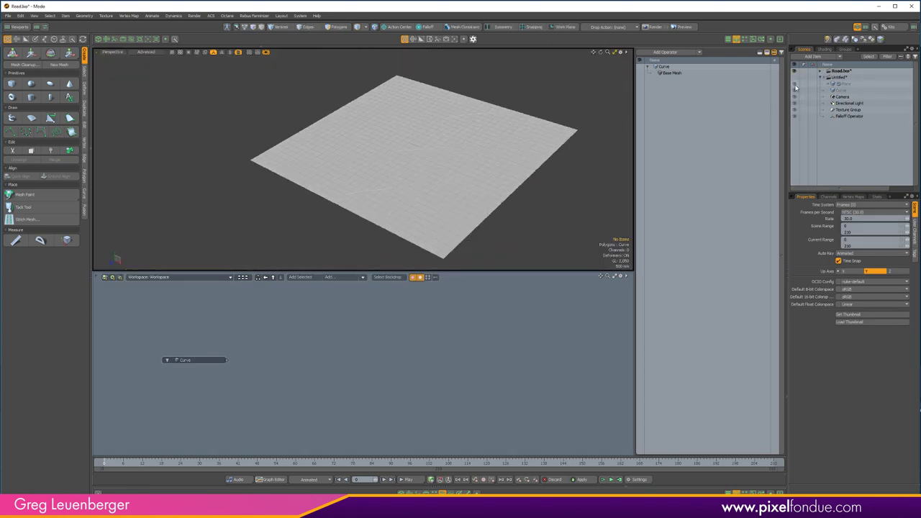
{"action": "left_click", "coordinate": [819, 72]}
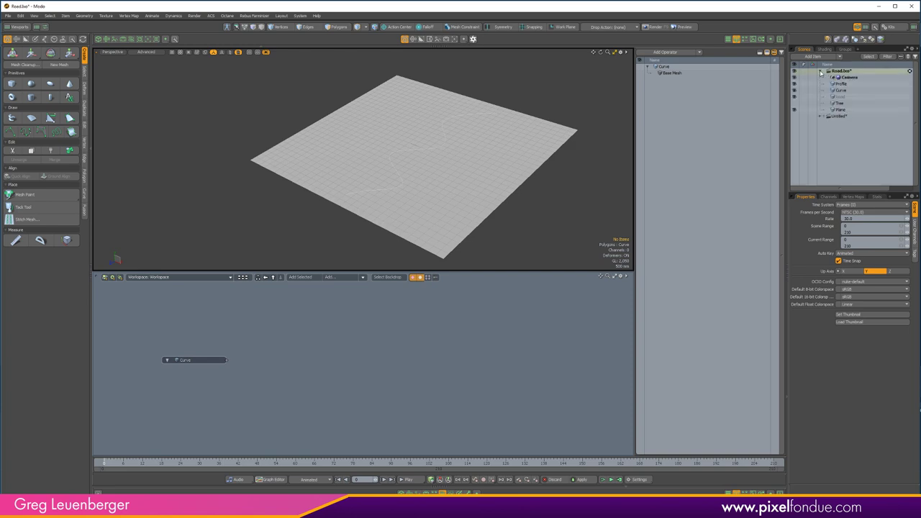
{"action": "left_click", "coordinate": [795, 111]}
Examine the Profile mesh and the winding road curve from several angles.
{"action": "scroll", "coordinate": [421, 153], "scroll_direction": "up", "scroll_amount": 5}
{"action": "scroll", "coordinate": [416, 142], "scroll_direction": "down", "scroll_amount": 2}
{"action": "left_click_drag", "start_coordinate": [414, 140], "coordinate": [464, 157], "text": "alt"}
{"action": "left_click", "coordinate": [407, 184]}
{"action": "left_click_drag", "start_coordinate": [409, 186], "coordinate": [440, 124], "text": "alt"}
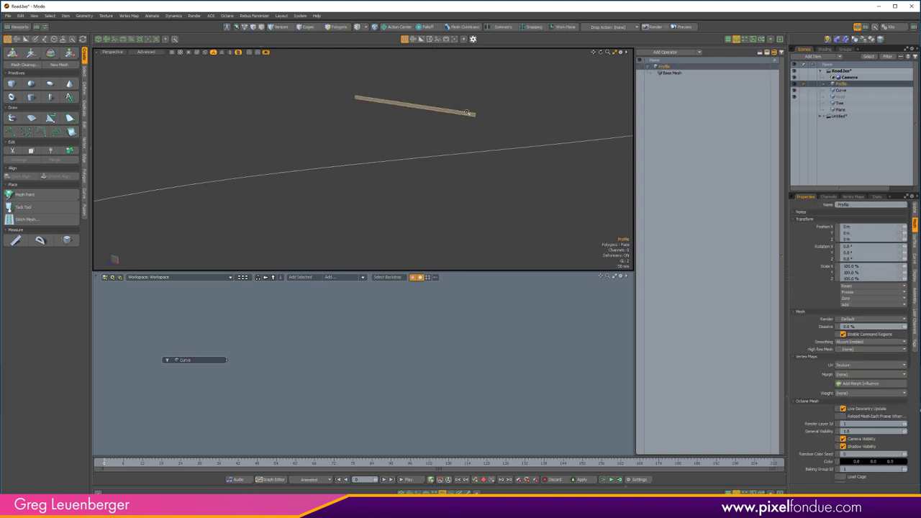
{"action": "scroll", "coordinate": [441, 124], "scroll_direction": "up", "scroll_amount": 3}
{"action": "scroll", "coordinate": [441, 124], "scroll_direction": "down", "scroll_amount": 3}
{"action": "left_click_drag", "start_coordinate": [530, 140], "coordinate": [586, 117], "text": "alt"}
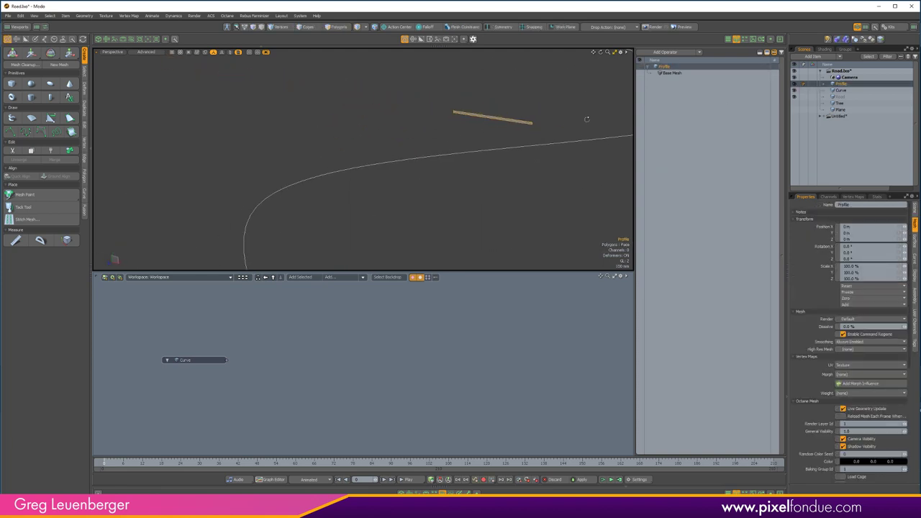
Add a Curve Sweep mesh operation to the Road mesh.
{"action": "left_click", "coordinate": [836, 96]}
{"action": "left_click_drag", "start_coordinate": [460, 167], "coordinate": [538, 159], "text": "alt"}
{"action": "scroll", "coordinate": [496, 170], "scroll_direction": "down", "scroll_amount": 4}
{"action": "left_click", "coordinate": [665, 52]}
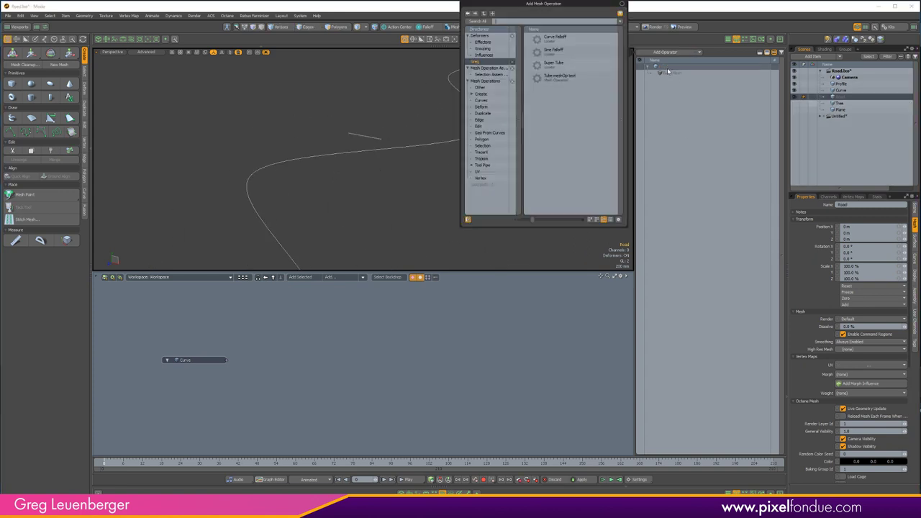
{"action": "type", "text": "merge"}
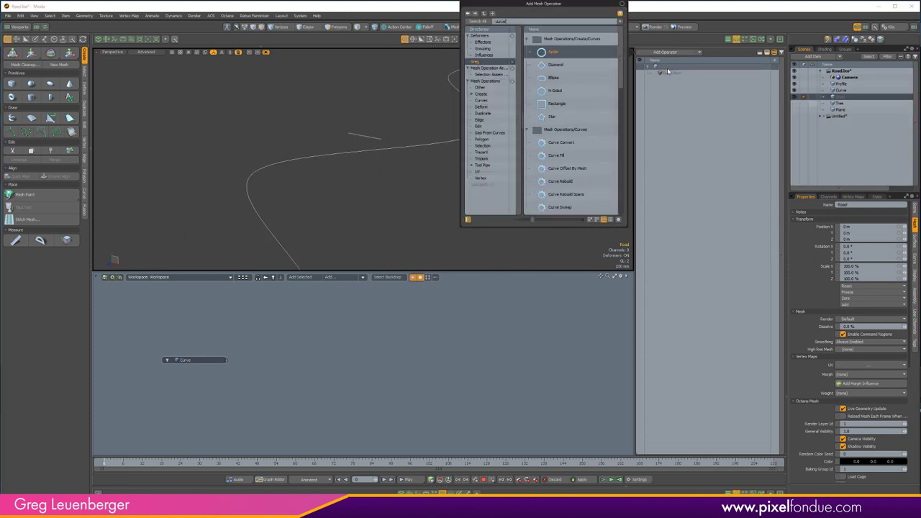
{"action": "key", "text": "Return"}
{"action": "left_click_drag", "start_coordinate": [557, 215], "coordinate": [505, 222], "text": "alt"}
{"action": "scroll", "coordinate": [516, 233], "scroll_direction": "down", "scroll_amount": 4}
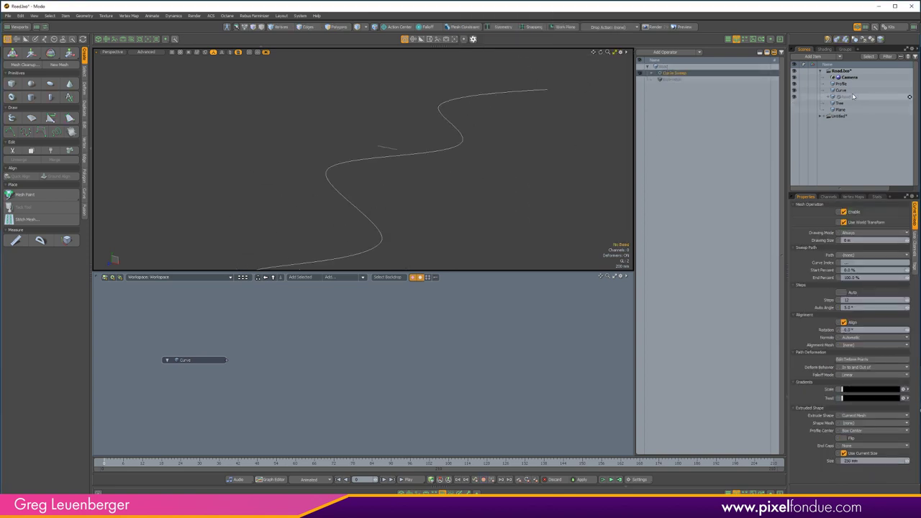
Assign the existing Curve as the Curve Sweep's Path Mesh and the existing Profile as its Shape Mesh.
{"action": "left_click", "coordinate": [651, 74]}
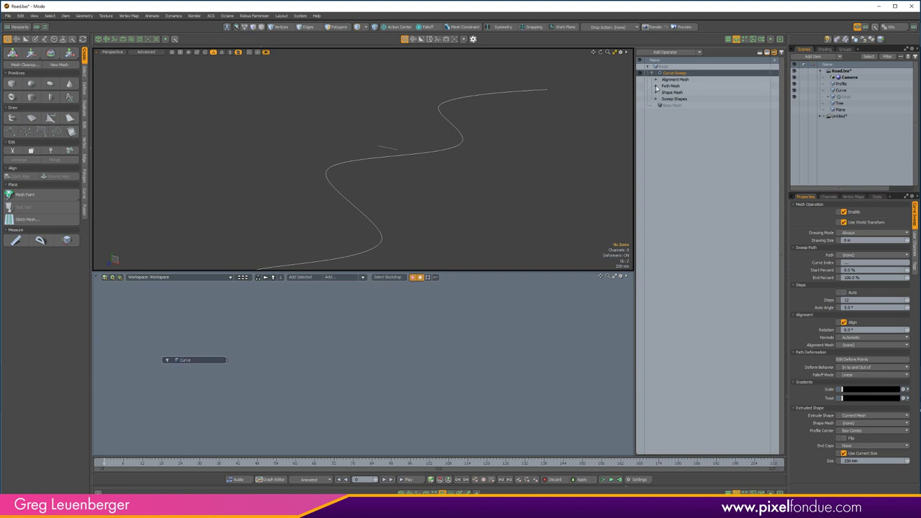
{"action": "left_click", "coordinate": [655, 86]}
{"action": "left_click", "coordinate": [655, 80]}
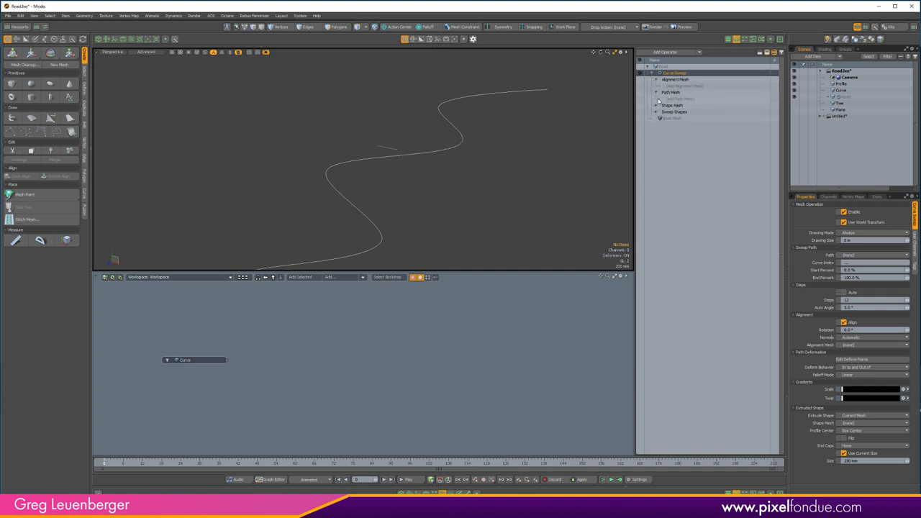
{"action": "left_click", "coordinate": [679, 99]}
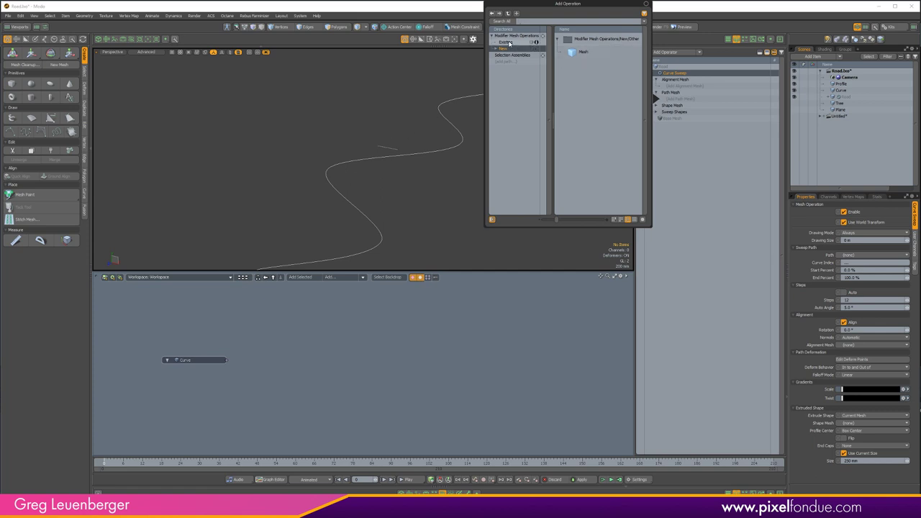
{"action": "left_click", "coordinate": [506, 42]}
{"action": "double_click", "coordinate": [579, 39]}
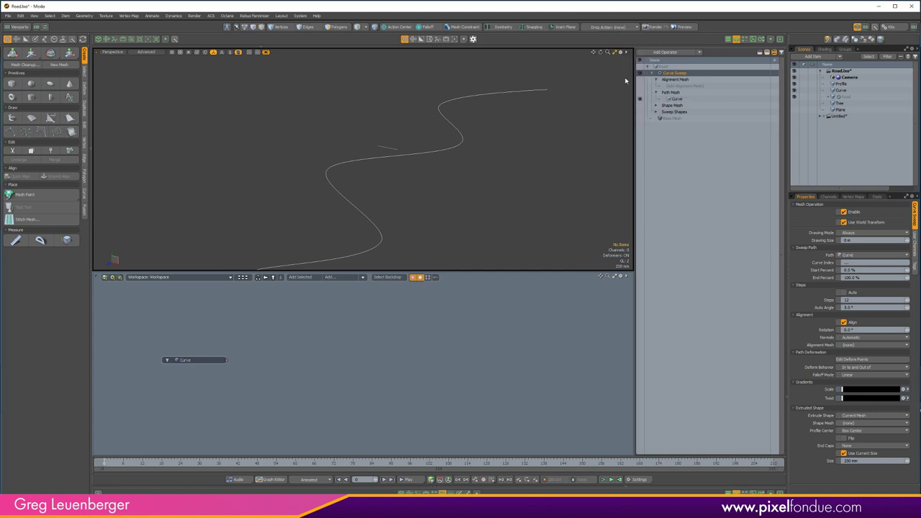
{"action": "left_click", "coordinate": [677, 113]}
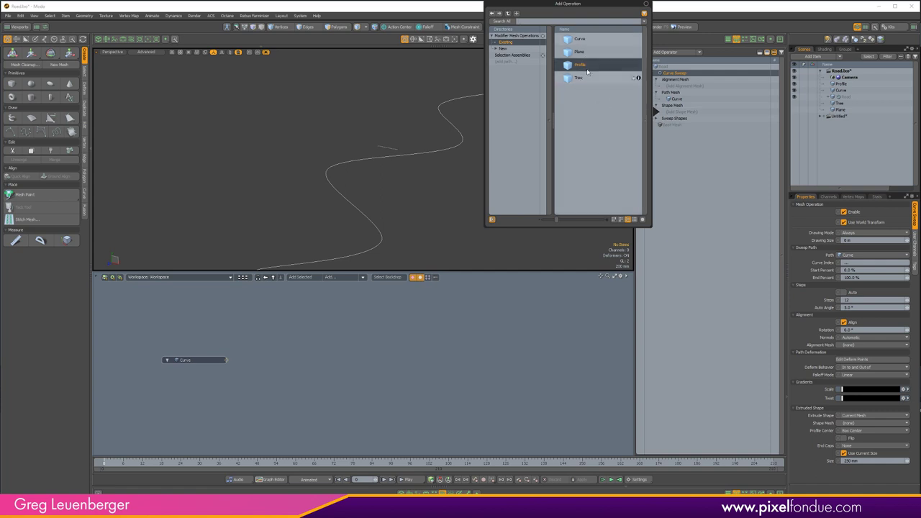
{"action": "double_click", "coordinate": [583, 66]}
Set the Curve Sweep's Extrude Shape to Linked Shape and inspect the swept road.
{"action": "mouse_move", "coordinate": [389, 147]}
{"action": "left_mouse_down", "text": "ctrl+alt"}
{"action": "mouse_move", "coordinate": [491, 144]}
{"action": "mouse_move", "coordinate": [395, 152]}
{"action": "left_mouse_up", "text": "ctrl+alt"}
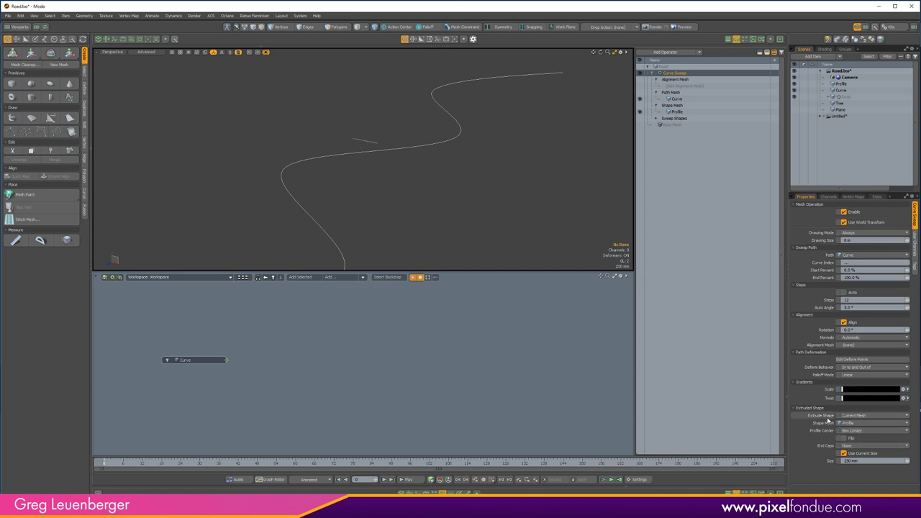
{"action": "left_click", "coordinate": [860, 416]}
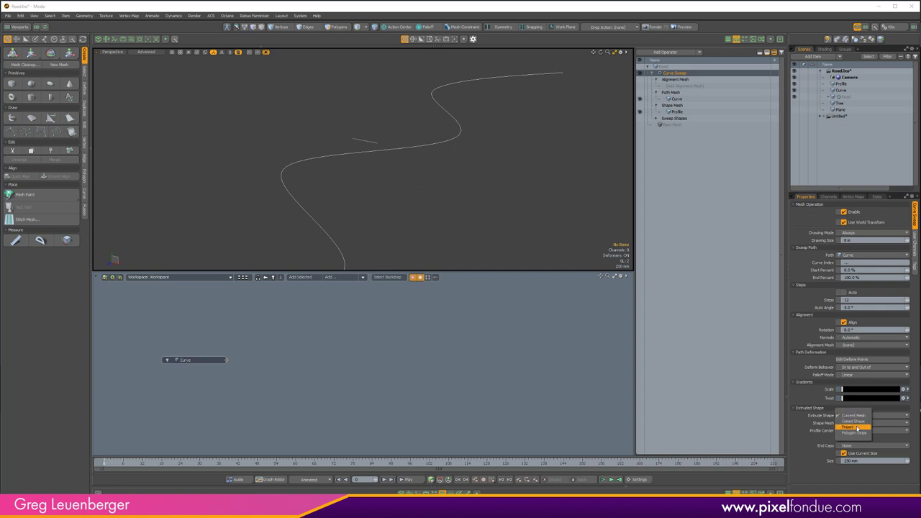
{"action": "left_click", "coordinate": [857, 428]}
{"action": "scroll", "coordinate": [496, 174], "scroll_direction": "up", "scroll_amount": 5}
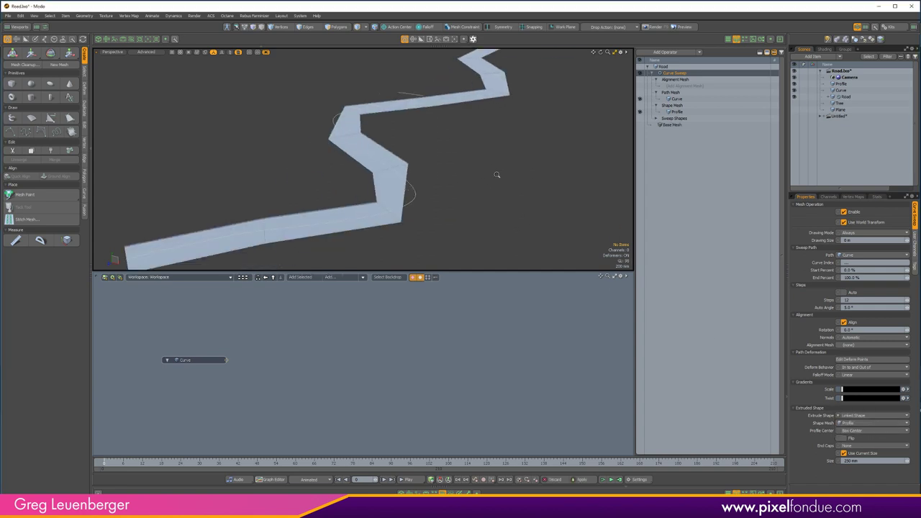
{"action": "scroll", "coordinate": [497, 175], "scroll_direction": "down", "scroll_amount": 5}
{"action": "left_click_drag", "start_coordinate": [487, 201], "coordinate": [465, 153], "text": "alt"}
{"action": "scroll", "coordinate": [430, 167], "scroll_direction": "up", "scroll_amount": 4}
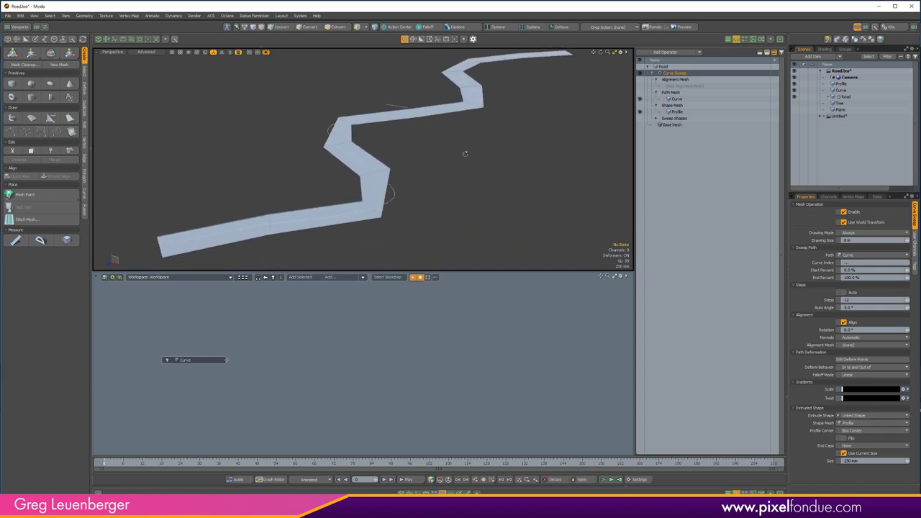
Increase the Curve Sweep's Steps to 56 to smooth the swept road.
{"action": "left_click", "coordinate": [825, 300]}
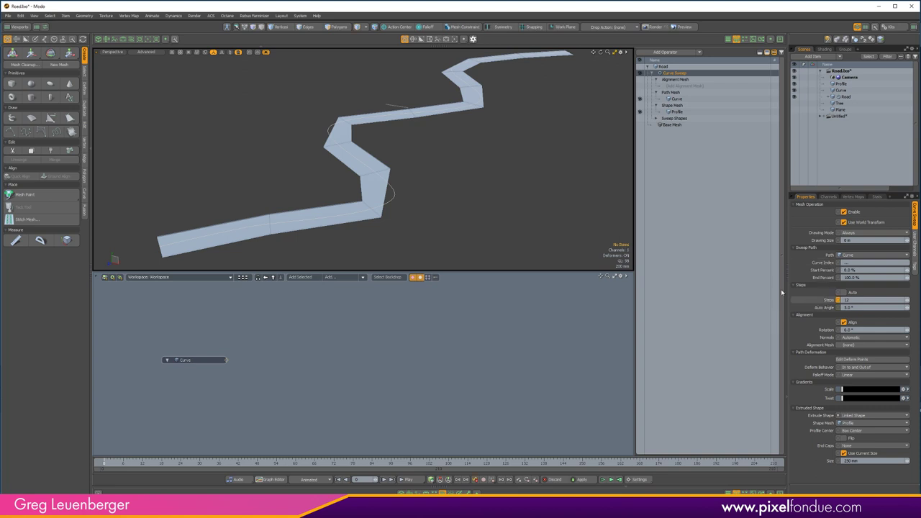
{"action": "key", "text": "c"}
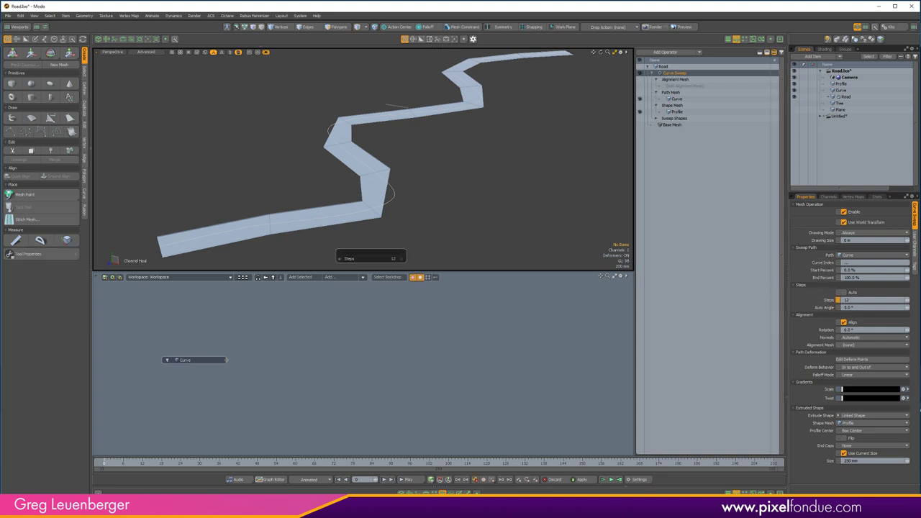
{"action": "left_click_drag", "start_coordinate": [364, 165], "coordinate": [407, 165]}
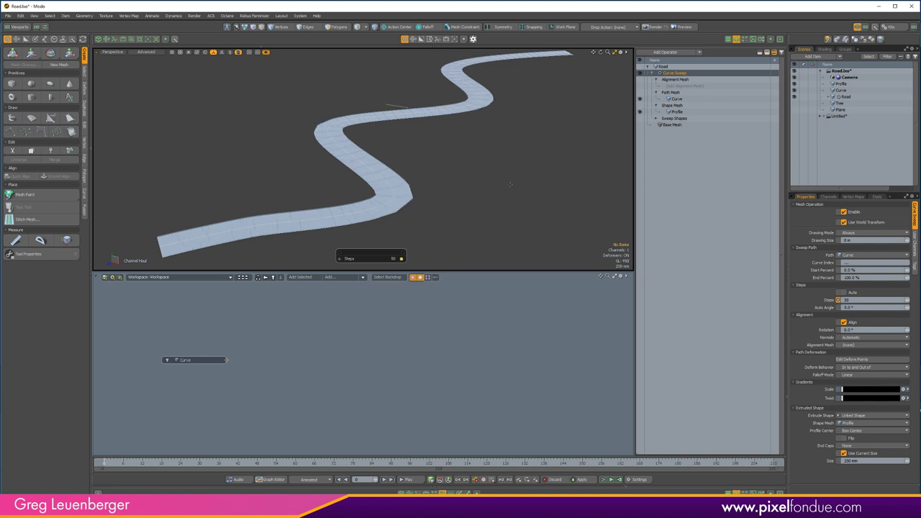
{"action": "scroll", "coordinate": [510, 185], "scroll_direction": "up", "scroll_amount": 8}
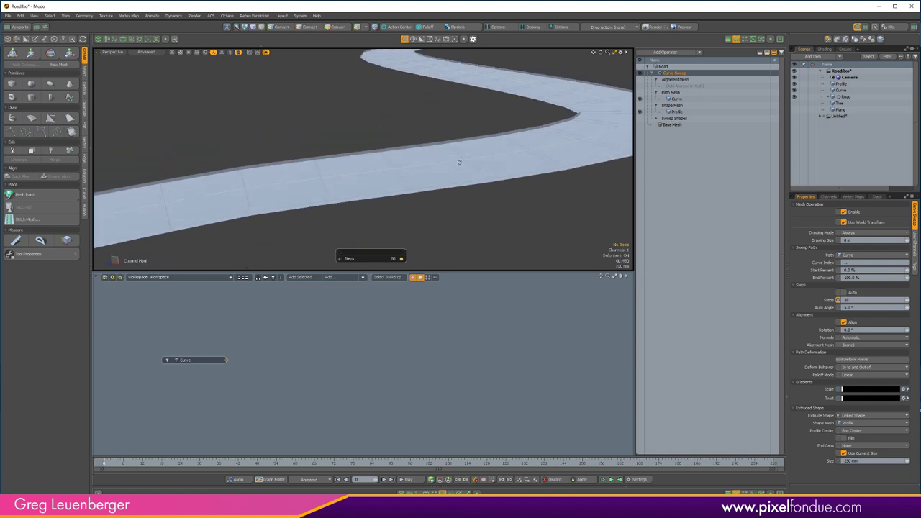
{"action": "scroll", "coordinate": [464, 163], "scroll_direction": "down", "scroll_amount": 3}
{"action": "left_click_drag", "start_coordinate": [466, 162], "coordinate": [425, 181], "text": "alt+shift"}
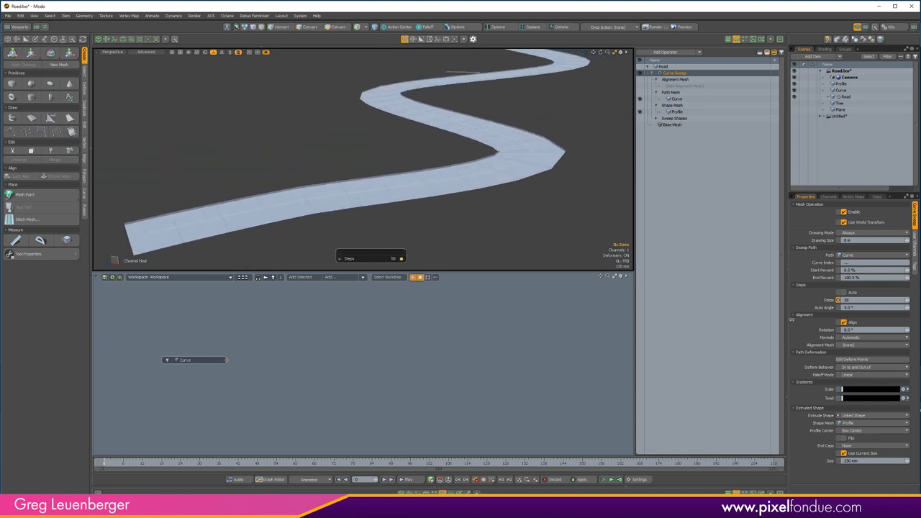
Enable Flip for the Curve Sweep's extruded shape and inspect the road from several angles.
{"action": "left_click", "coordinate": [850, 438]}
{"action": "scroll", "coordinate": [563, 189], "scroll_direction": "down", "scroll_amount": 4}
{"action": "mouse_move", "coordinate": [535, 201]}
{"action": "left_mouse_down", "text": "alt"}
{"action": "mouse_move", "coordinate": [434, 193]}
{"action": "mouse_move", "coordinate": [425, 315]}
{"action": "left_mouse_up", "text": "alt"}
{"action": "scroll", "coordinate": [434, 193], "scroll_direction": "down", "scroll_amount": 4}
{"action": "scroll", "coordinate": [442, 198], "scroll_direction": "up", "scroll_amount": 4}
{"action": "scroll", "coordinate": [429, 200], "scroll_direction": "down", "scroll_amount": 2}
{"action": "left_click_drag", "start_coordinate": [430, 201], "coordinate": [461, 189], "text": "alt"}
Add the Road mesh to the schematic and reveal its connected Curve Sweep node.
{"action": "left_click", "coordinate": [662, 66]}
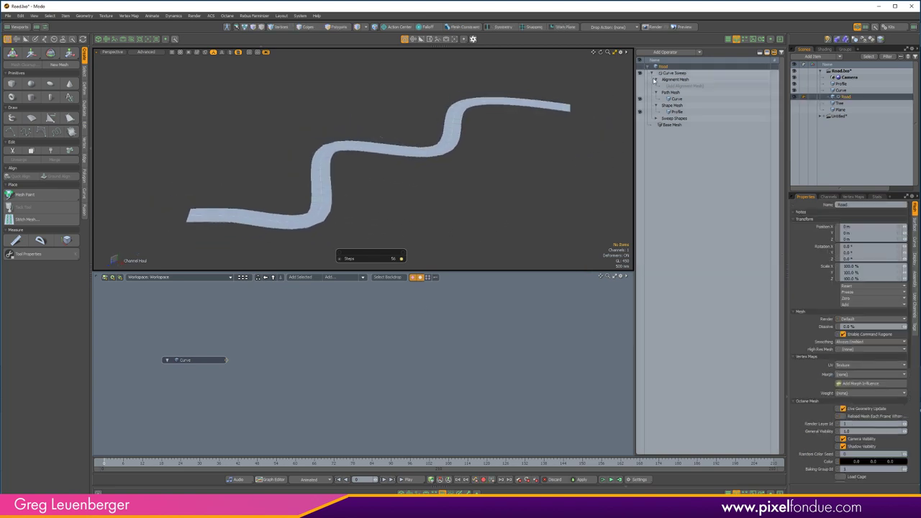
{"action": "left_click", "coordinate": [305, 277]}
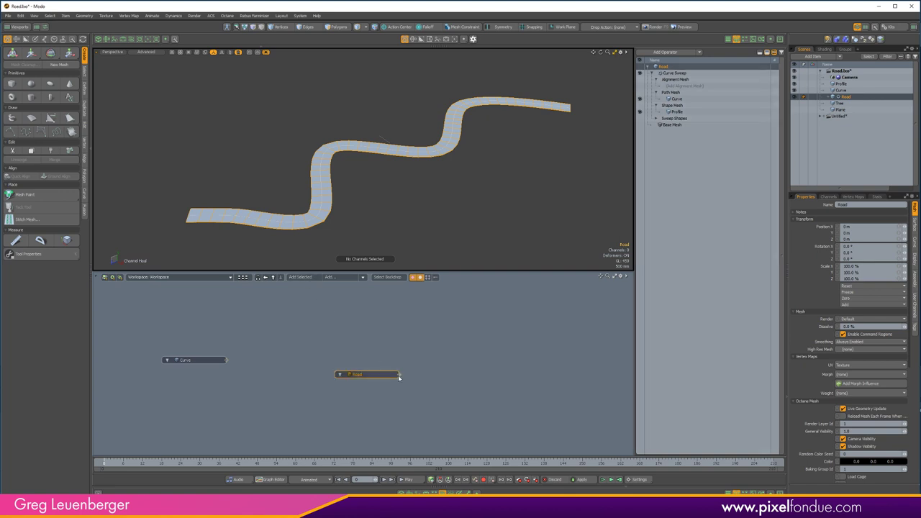
{"action": "left_click", "coordinate": [400, 376]}
{"action": "left_click_drag", "start_coordinate": [382, 376], "coordinate": [353, 398]}
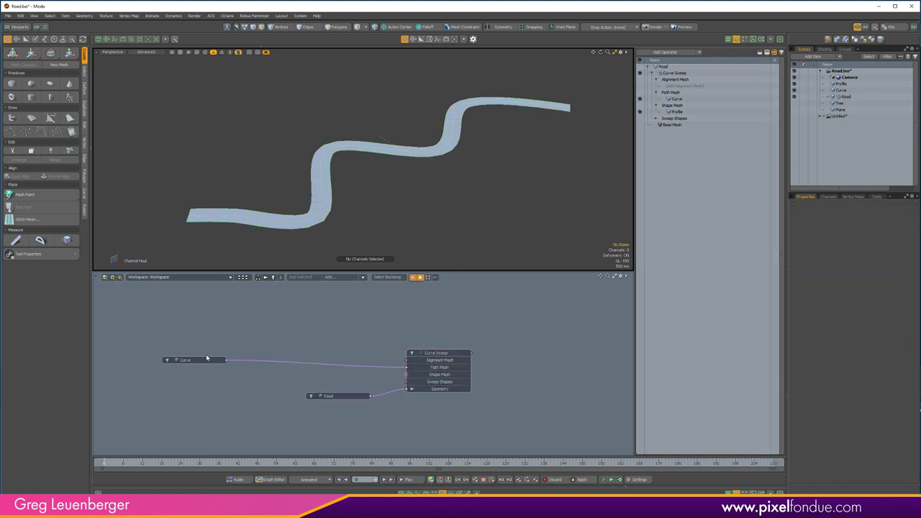
Reposition the Curve node nearer the Curve Sweep and reveal the Profile node linked to its Shape Mesh input.
{"action": "left_click_drag", "start_coordinate": [205, 360], "coordinate": [282, 359]}
{"action": "scroll", "coordinate": [405, 371], "scroll_direction": "up", "scroll_amount": 5}
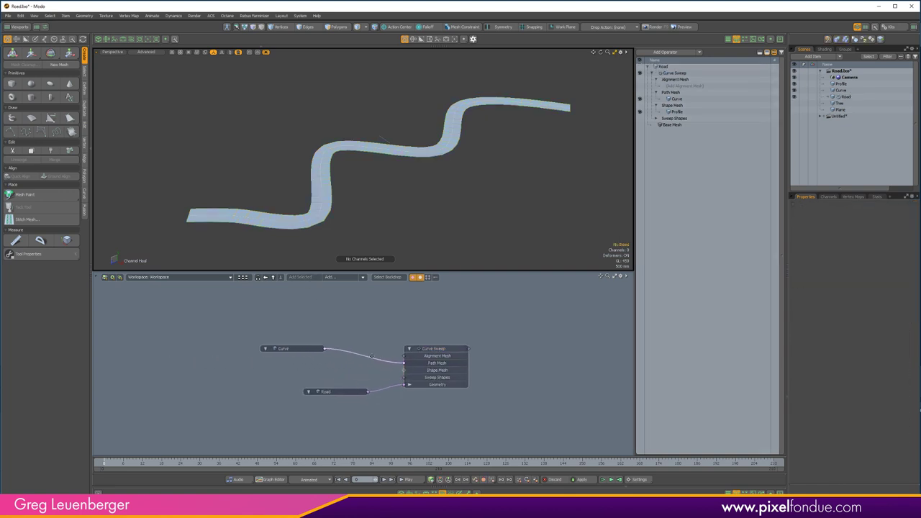
{"action": "left_click", "coordinate": [411, 370]}
{"action": "left_click_drag", "start_coordinate": [375, 375], "coordinate": [311, 375]}
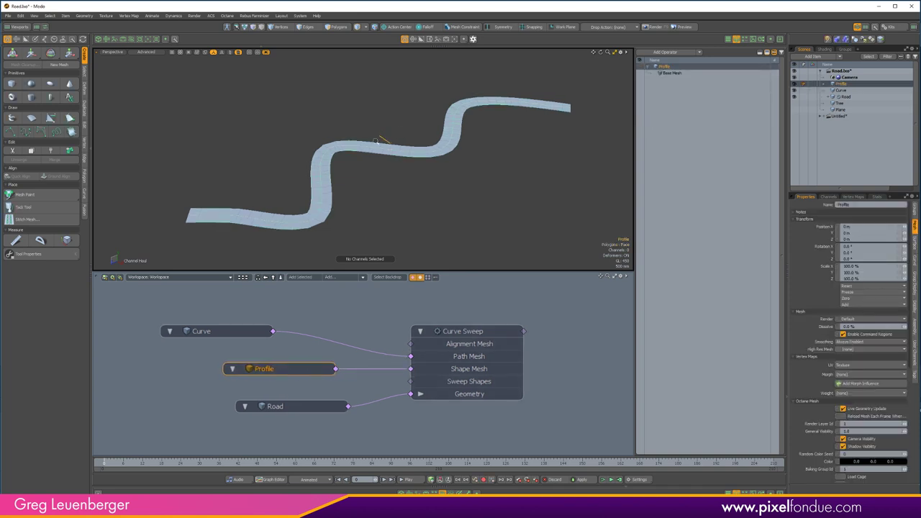
Select the Curve and examine how it runs along the swept road in wireframe display.
{"action": "scroll", "coordinate": [376, 143], "scroll_direction": "up", "scroll_amount": 8}
{"action": "scroll", "coordinate": [377, 142], "scroll_direction": "down", "scroll_amount": 4}
{"action": "left_click", "coordinate": [429, 158]}
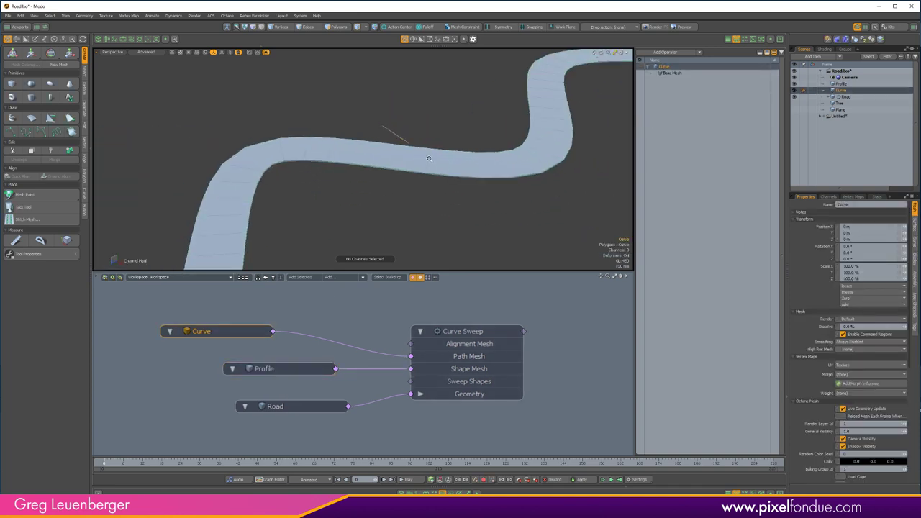
{"action": "key", "text": "ctrl+2"}
{"action": "scroll", "coordinate": [495, 158], "scroll_direction": "up", "scroll_amount": 5}
{"action": "scroll", "coordinate": [494, 158], "scroll_direction": "down", "scroll_amount": 5}
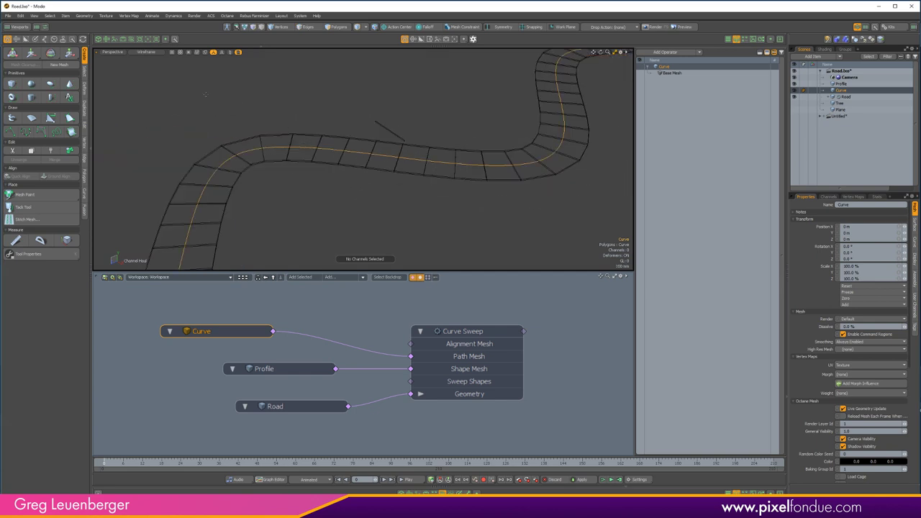
Return the viewport to Advanced shading with the road's surfaces shaded, and view the whole road.
{"action": "left_click", "coordinate": [144, 53]}
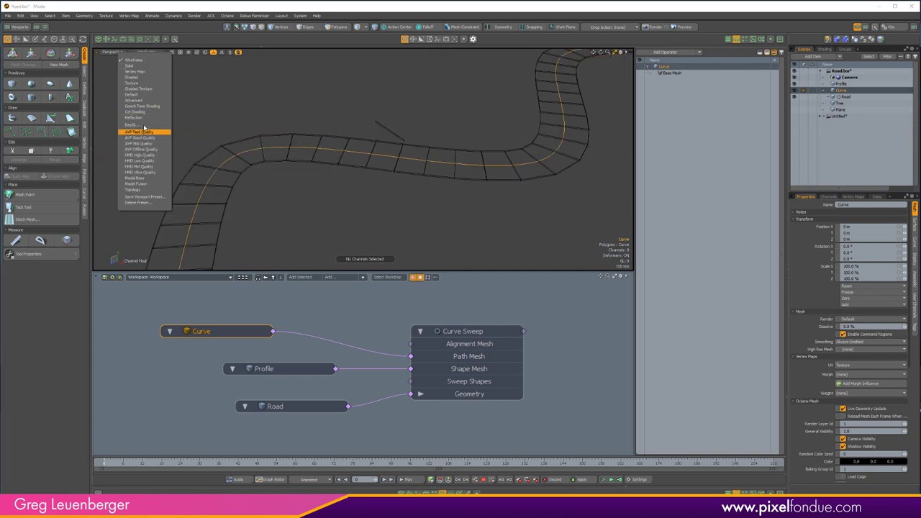
{"action": "left_click", "coordinate": [262, 160]}
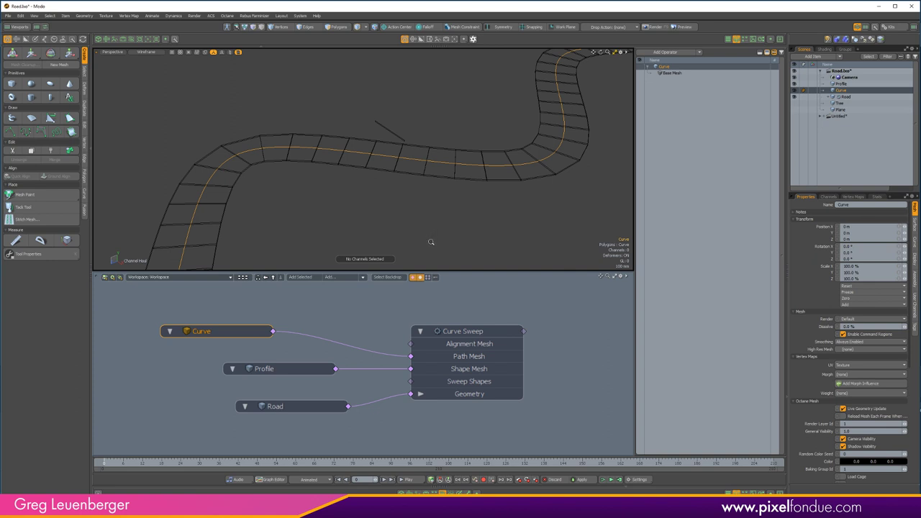
{"action": "scroll", "coordinate": [431, 239], "scroll_direction": "down", "scroll_amount": 2}
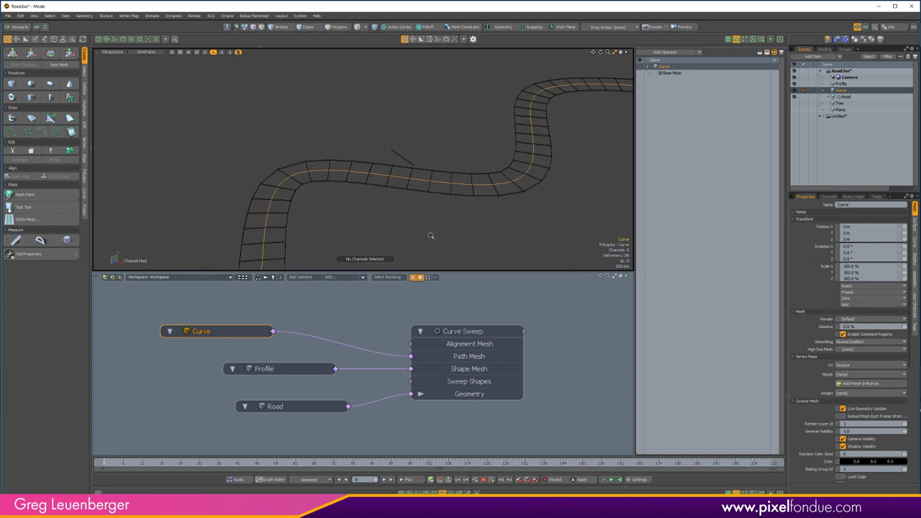
{"action": "left_click", "coordinate": [144, 53]}
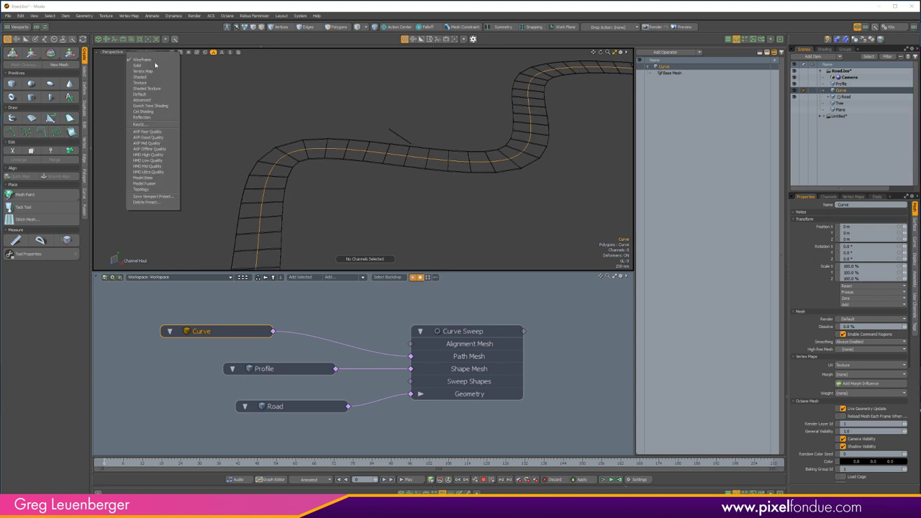
{"action": "left_click", "coordinate": [153, 143]}
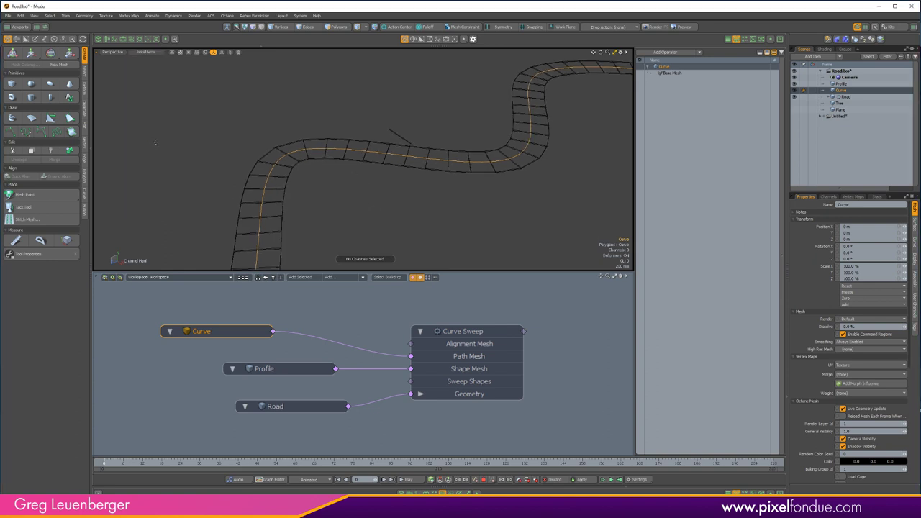
{"action": "left_click", "coordinate": [155, 55]}
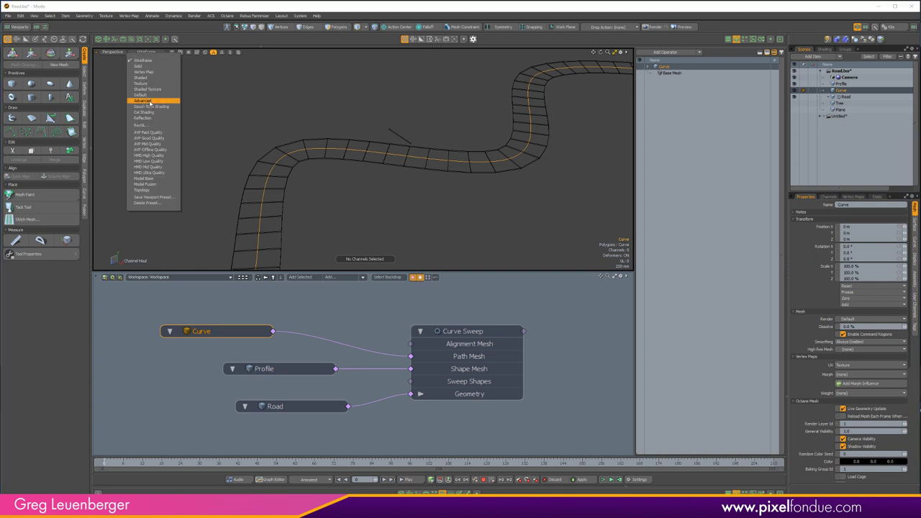
{"action": "left_click", "coordinate": [156, 105]}
{"action": "left_click_drag", "start_coordinate": [206, 135], "coordinate": [211, 116], "text": "alt"}
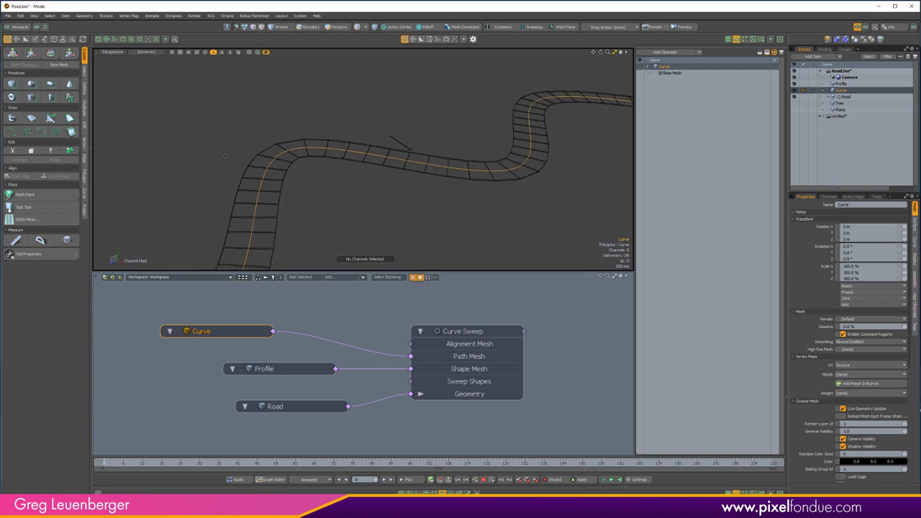
{"action": "left_click", "coordinate": [239, 52]}
{"action": "mouse_move", "coordinate": [199, 202]}
{"action": "left_mouse_down", "text": "alt"}
{"action": "mouse_move", "coordinate": [282, 175]}
{"action": "mouse_move", "coordinate": [370, 208]}
{"action": "mouse_move", "coordinate": [424, 204]}
{"action": "mouse_move", "coordinate": [417, 185]}
{"action": "left_mouse_up", "text": "alt"}
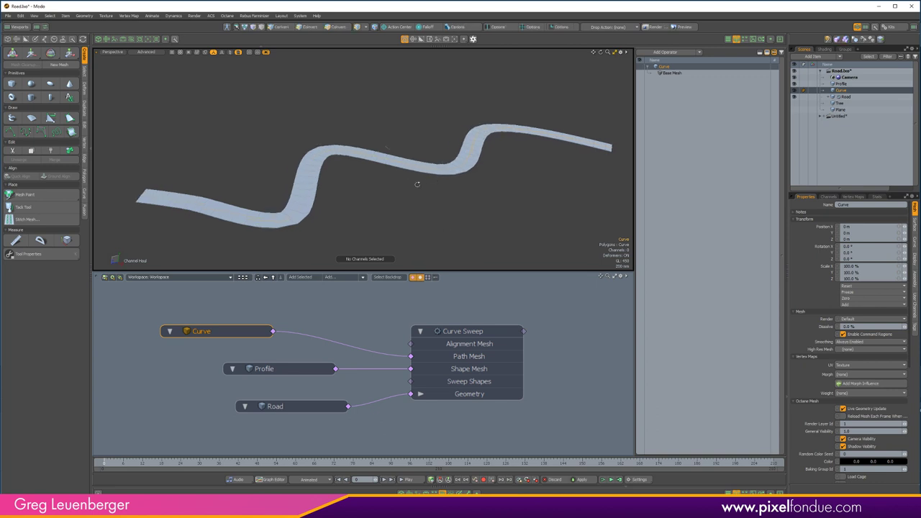
Add a Push mesh operation to the Road mesh.
{"action": "left_click", "coordinate": [554, 357]}
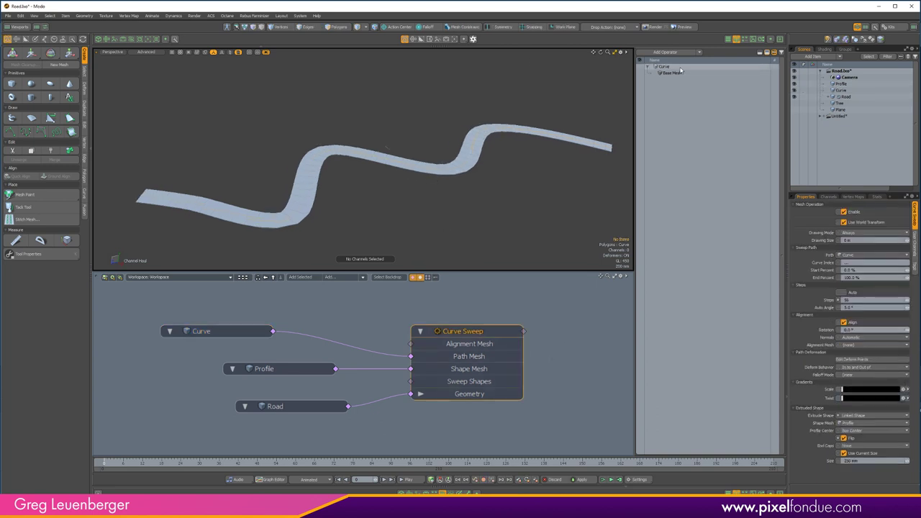
{"action": "left_click", "coordinate": [847, 97]}
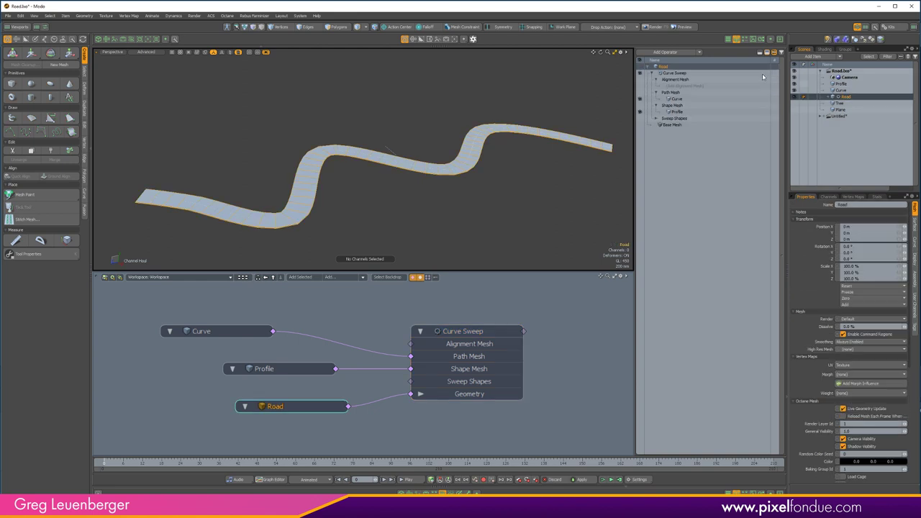
{"action": "left_click", "coordinate": [669, 52]}
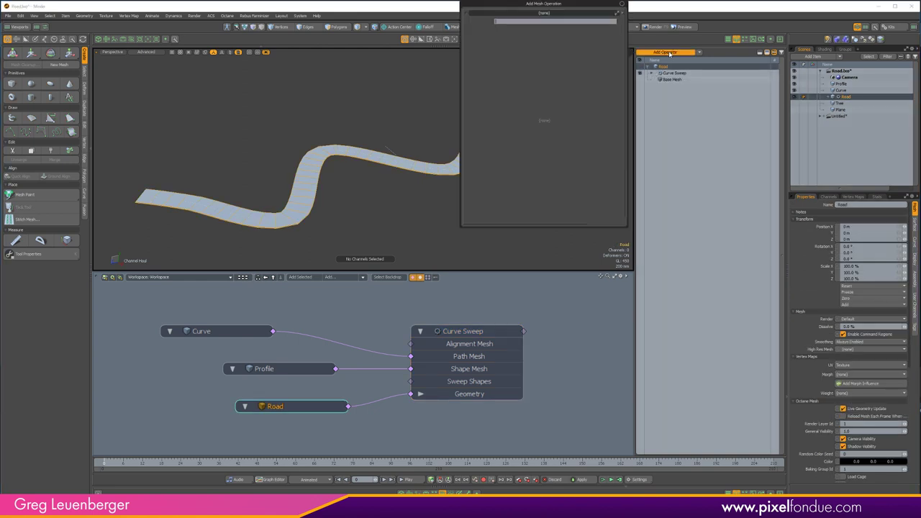
{"action": "type", "text": "push"}
{"action": "key", "text": "Return"}
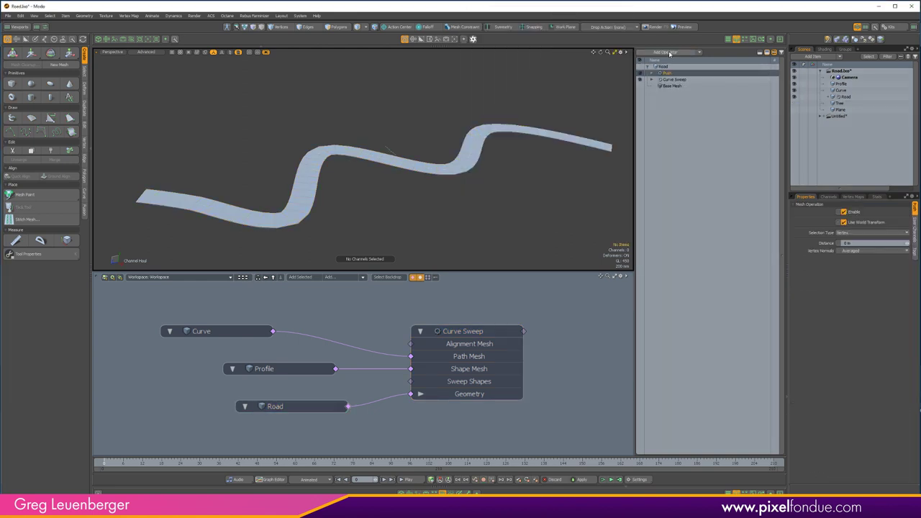
Expand the Push operation and set its Distance to 250 mm interactively to thicken the road.
{"action": "left_click", "coordinate": [651, 73]}
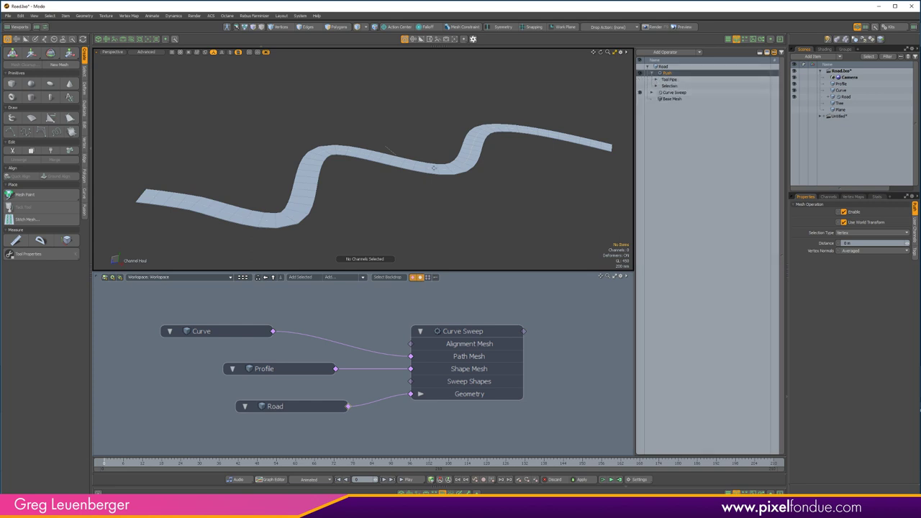
{"action": "key", "text": "q"}
{"action": "left_click_drag", "start_coordinate": [473, 206], "coordinate": [440, 163], "text": "alt"}
{"action": "left_click_drag", "start_coordinate": [403, 189], "coordinate": [418, 214], "text": "alt"}
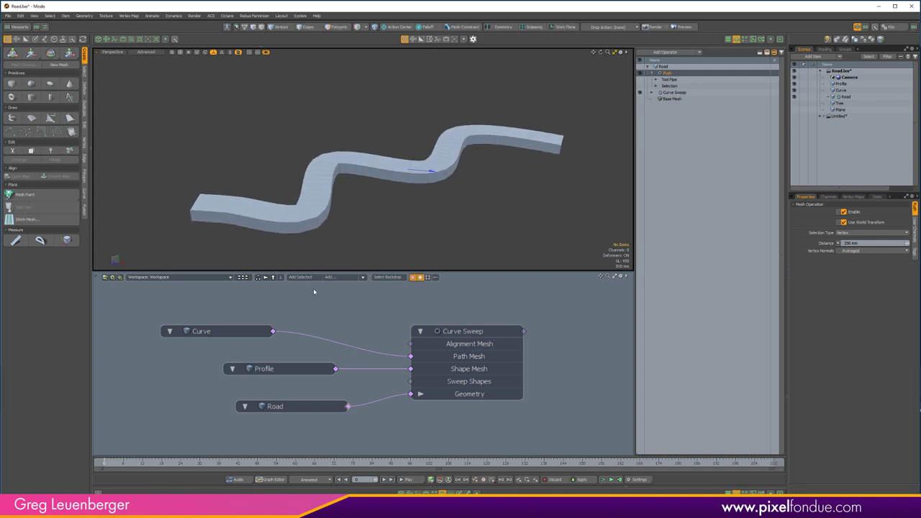
Add the saved Curve Falloff assembly to the schematic and link the Curve to its Curve Probe input.
{"action": "left_click", "coordinate": [339, 278]}
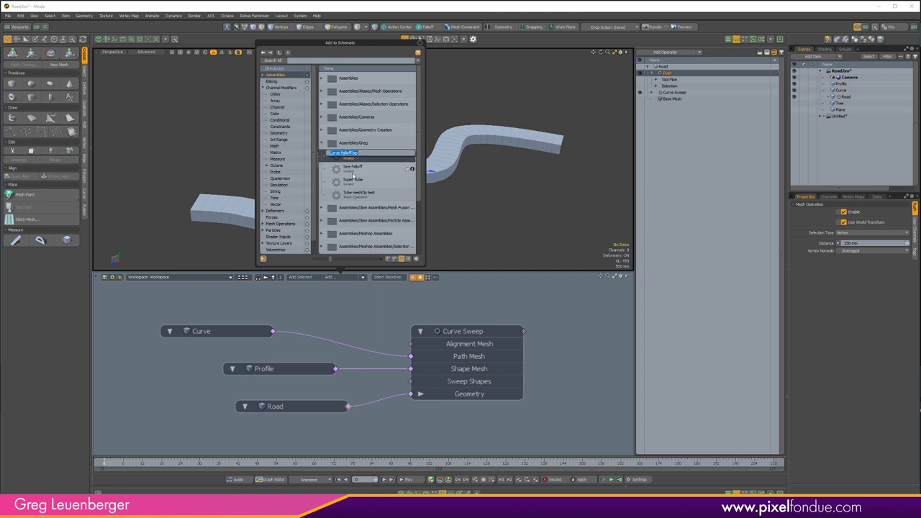
{"action": "double_click", "coordinate": [349, 155]}
{"action": "left_click_drag", "start_coordinate": [475, 311], "coordinate": [425, 265], "text": "alt"}
{"action": "left_click_drag", "start_coordinate": [384, 336], "coordinate": [386, 365], "text": "alt"}
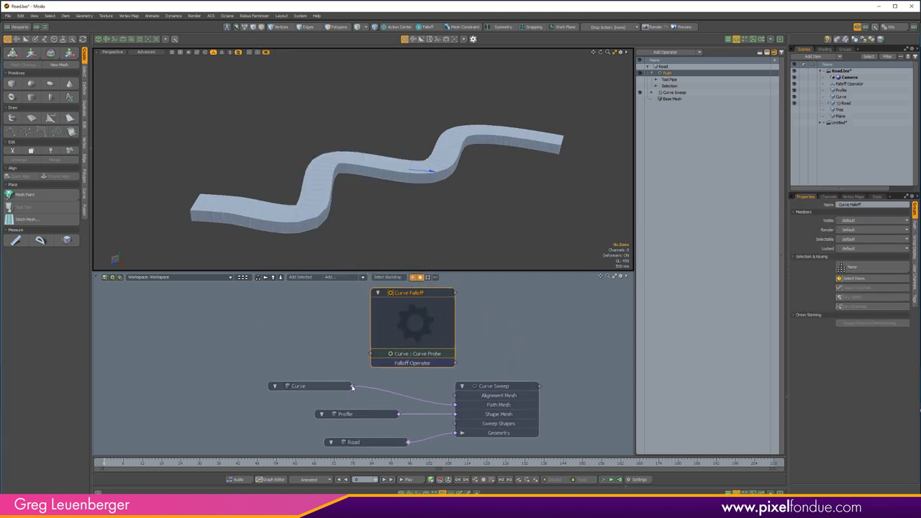
{"action": "left_click_drag", "start_coordinate": [335, 348], "coordinate": [373, 356]}
Reveal the Push node, arrange it above the Curve Sweep, and connect the assembly's Falloff Operator to its Tool Pipe.
{"action": "left_click_drag", "start_coordinate": [494, 385], "coordinate": [540, 388]}
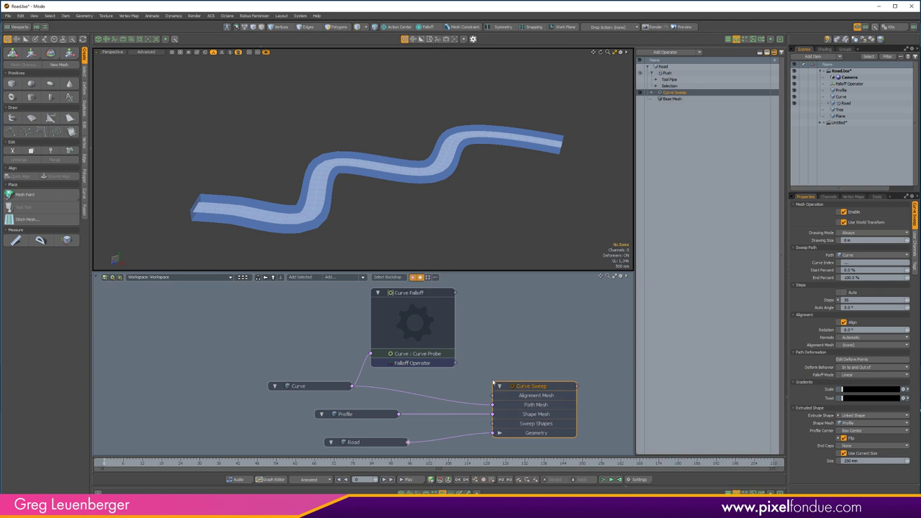
{"action": "double_click", "coordinate": [408, 444]}
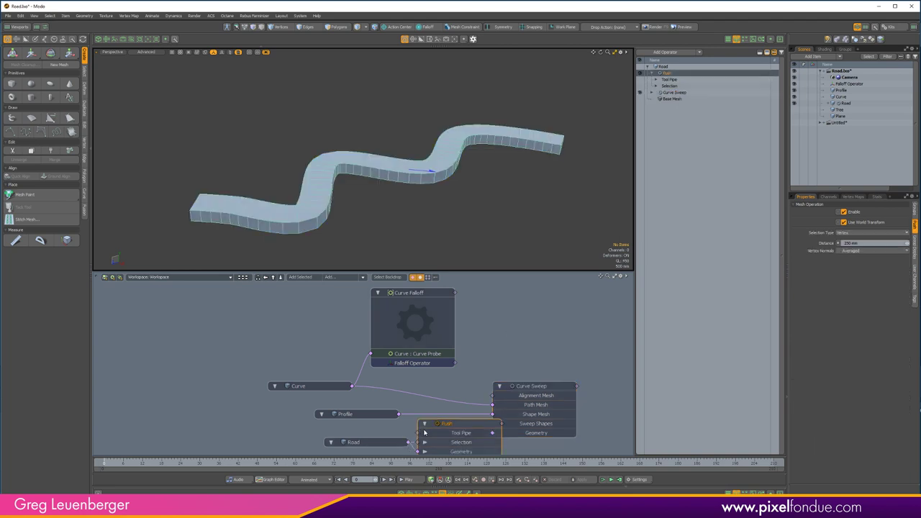
{"action": "left_click_drag", "start_coordinate": [461, 423], "coordinate": [536, 330]}
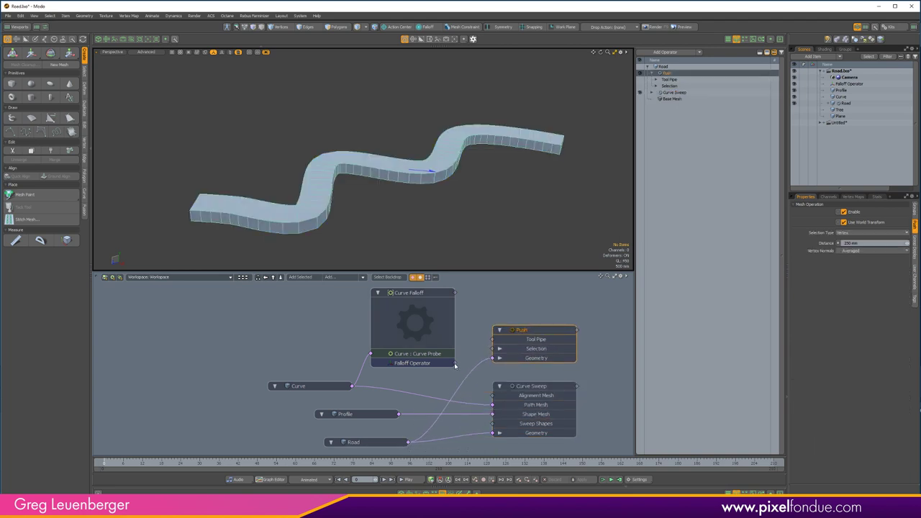
{"action": "left_click_drag", "start_coordinate": [478, 346], "coordinate": [503, 343]}
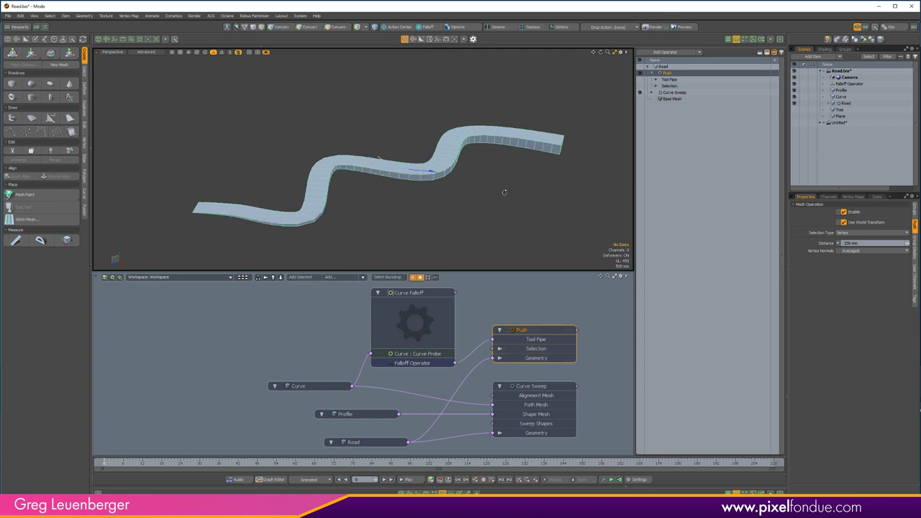
Increase the Push Distance to about 390 mm and inspect the falloff's effect along the road.
{"action": "left_click_drag", "start_coordinate": [504, 191], "coordinate": [234, 212], "text": "alt"}
{"action": "left_click_drag", "start_coordinate": [468, 200], "coordinate": [485, 142], "text": "alt"}
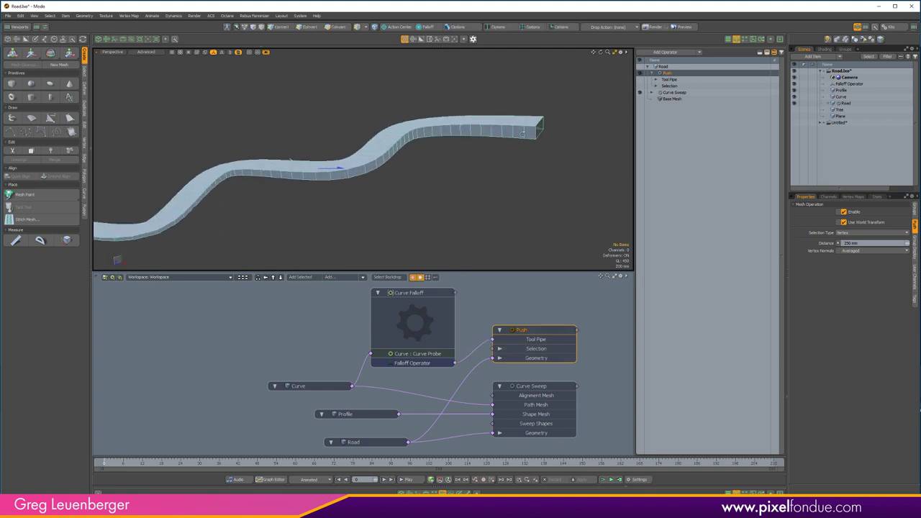
{"action": "left_click_drag", "start_coordinate": [341, 170], "coordinate": [415, 196]}
{"action": "scroll", "coordinate": [403, 172], "scroll_direction": "down", "scroll_amount": 4}
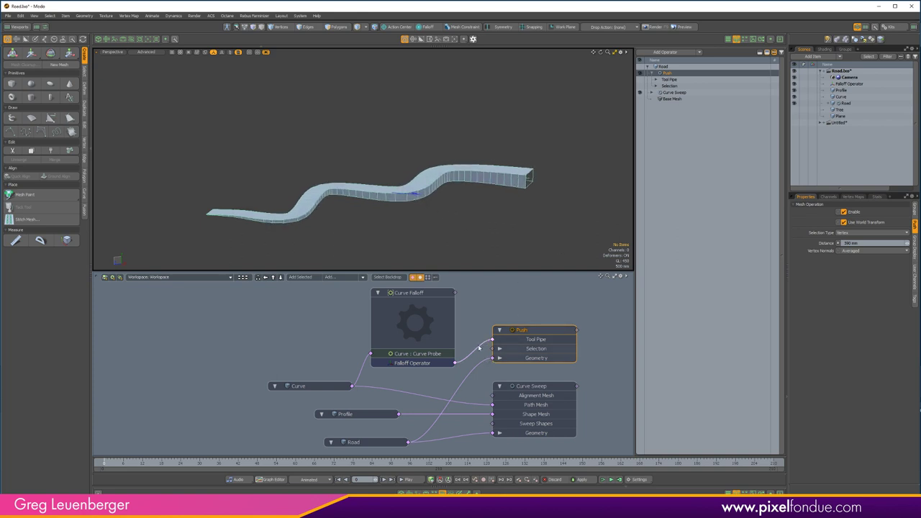
Remove the link between the Falloff Operator and the Push node's Tool Pipe.
{"action": "key", "text": "Delete"}
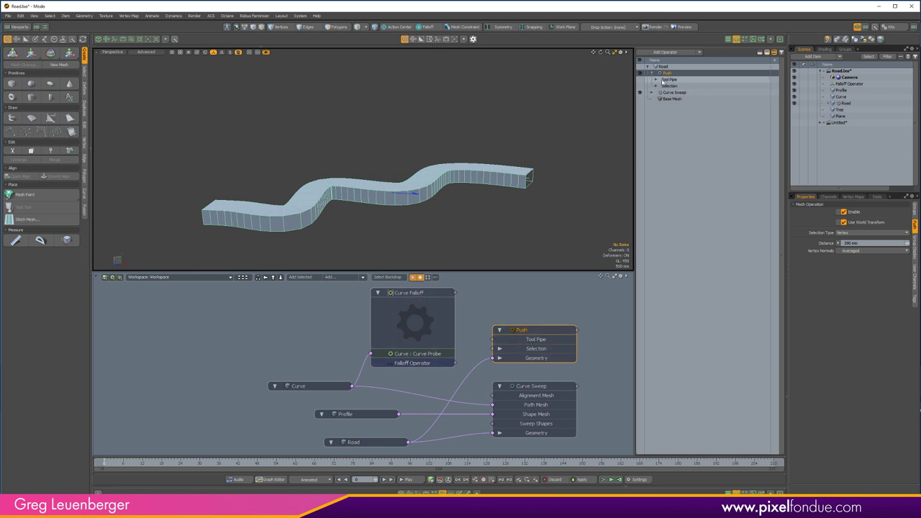
Reduce the Push distance until the road lies flat, drop the tool, and make the Plane visible.
{"action": "left_click_drag", "start_coordinate": [403, 193], "coordinate": [436, 199]}
{"action": "key", "text": "Escape"}
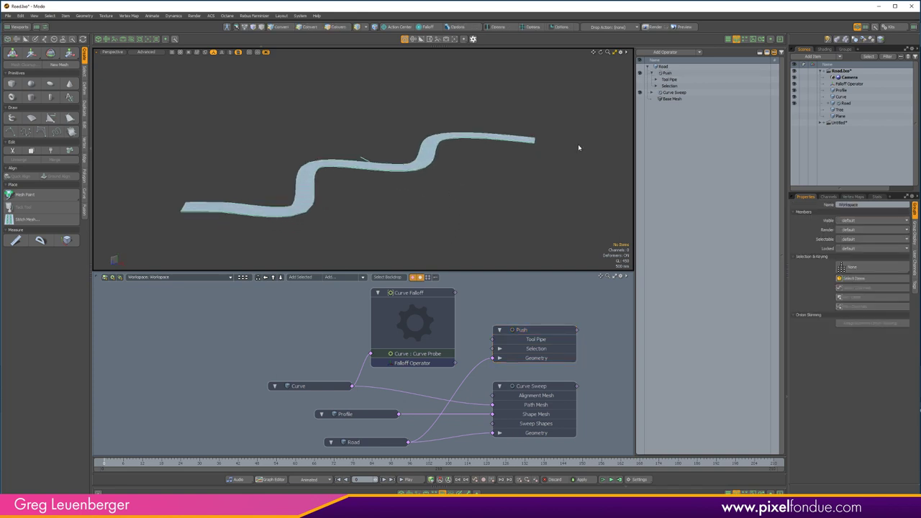
{"action": "left_click", "coordinate": [795, 116]}
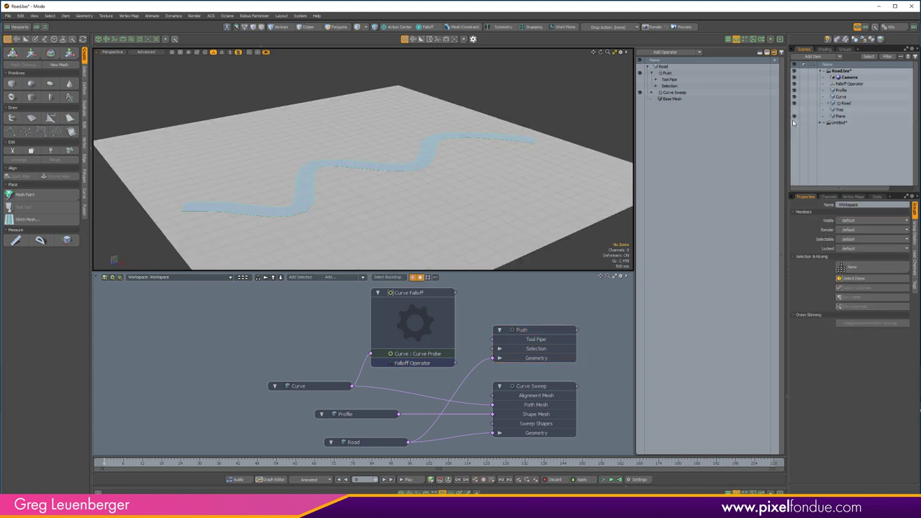
{"action": "left_click_drag", "start_coordinate": [499, 159], "coordinate": [487, 145], "text": "alt"}
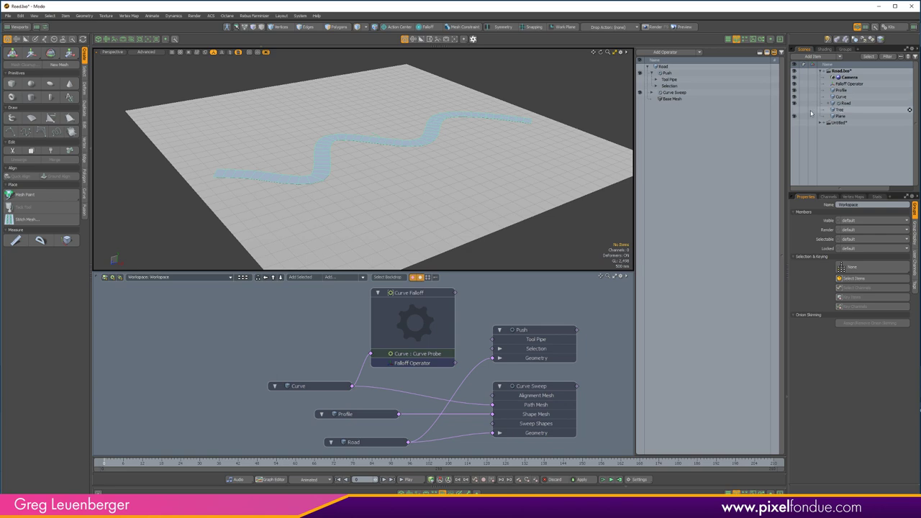
Select the Tree mesh and briefly toggle its visibility on and off.
{"action": "left_click", "coordinate": [839, 110]}
{"action": "left_click", "coordinate": [795, 111]}
{"action": "left_click", "coordinate": [795, 110]}
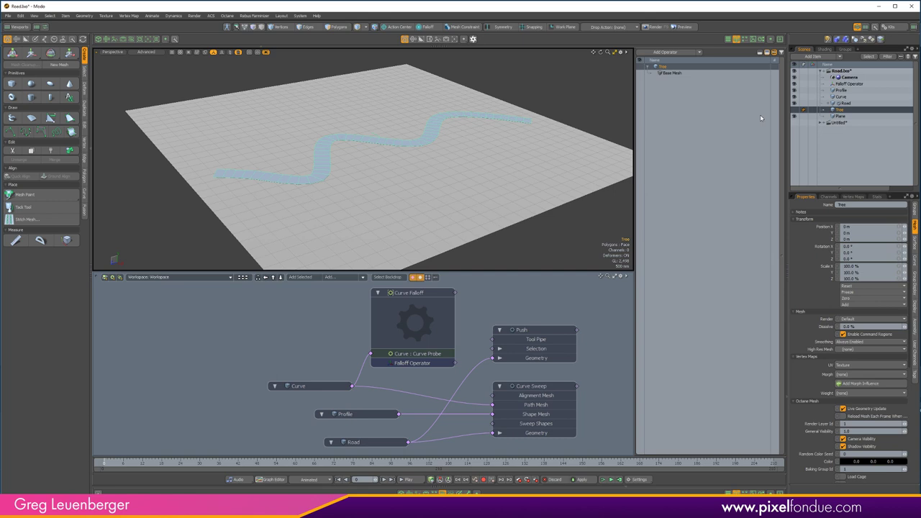
Add a Surface Particle Generator to the scene and set its Source Surface to Plane.
{"action": "scroll", "coordinate": [479, 324], "scroll_direction": "down", "scroll_amount": 2}
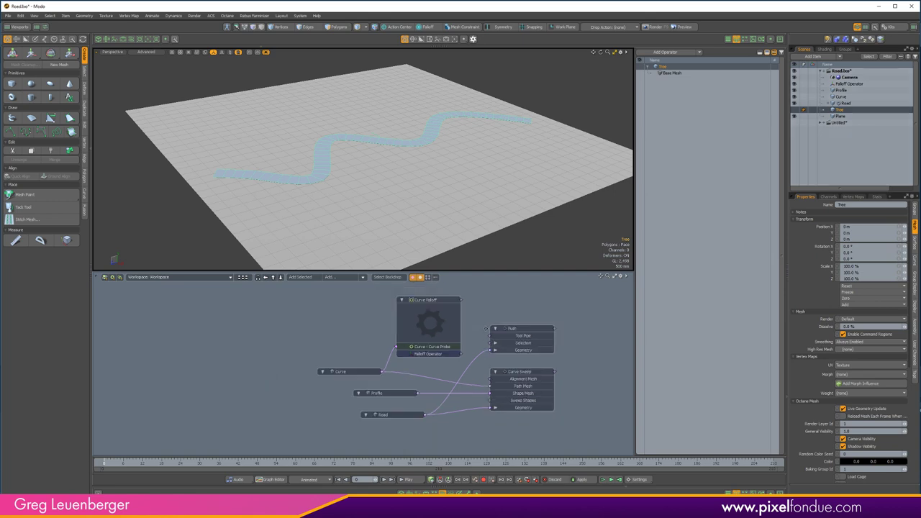
{"action": "left_click_drag", "start_coordinate": [479, 324], "coordinate": [280, 332], "text": "alt"}
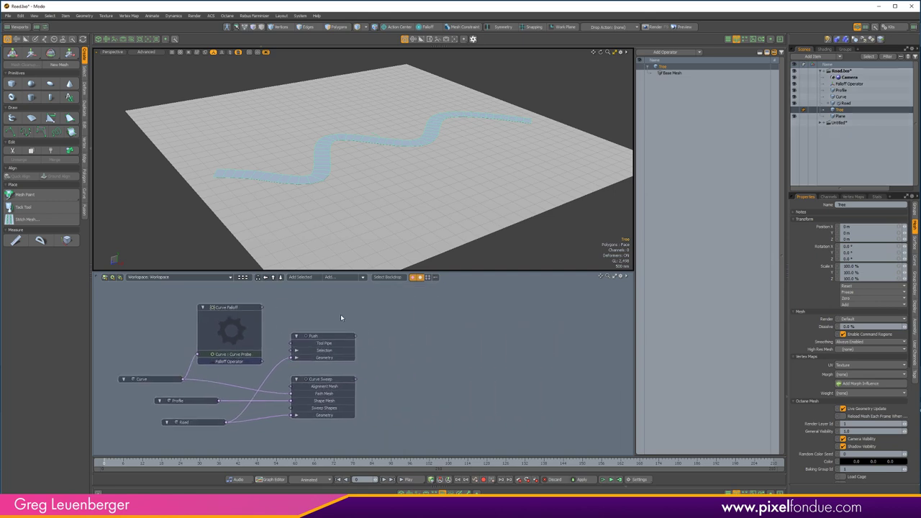
{"action": "left_click", "coordinate": [813, 56]}
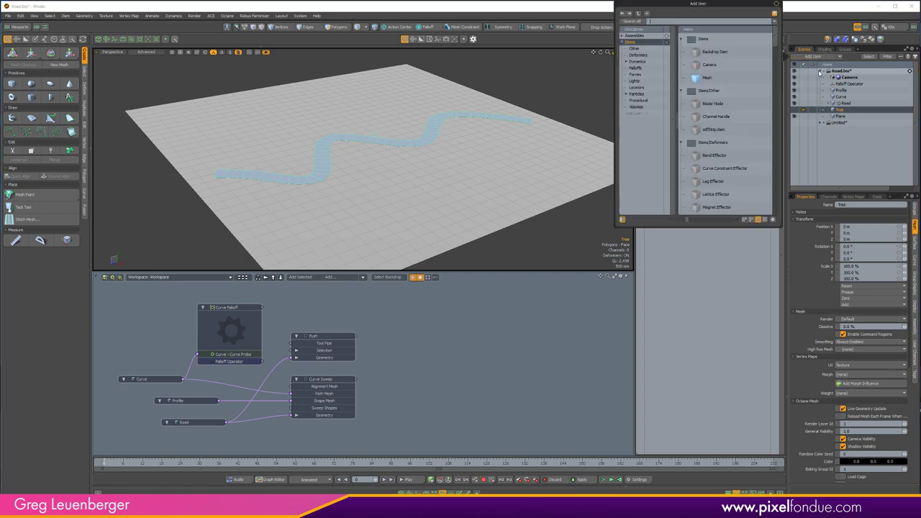
{"action": "type", "text": "surf"}
{"action": "key", "text": "Return"}
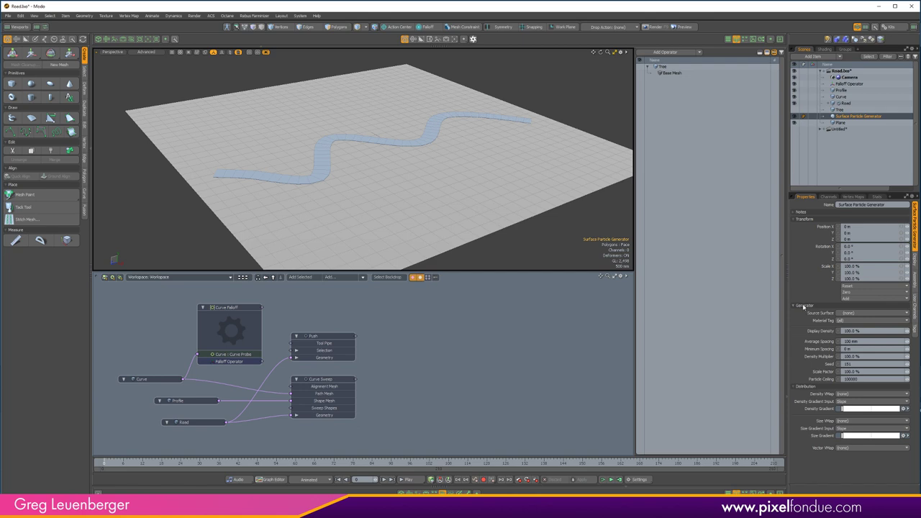
{"action": "left_click", "coordinate": [846, 315]}
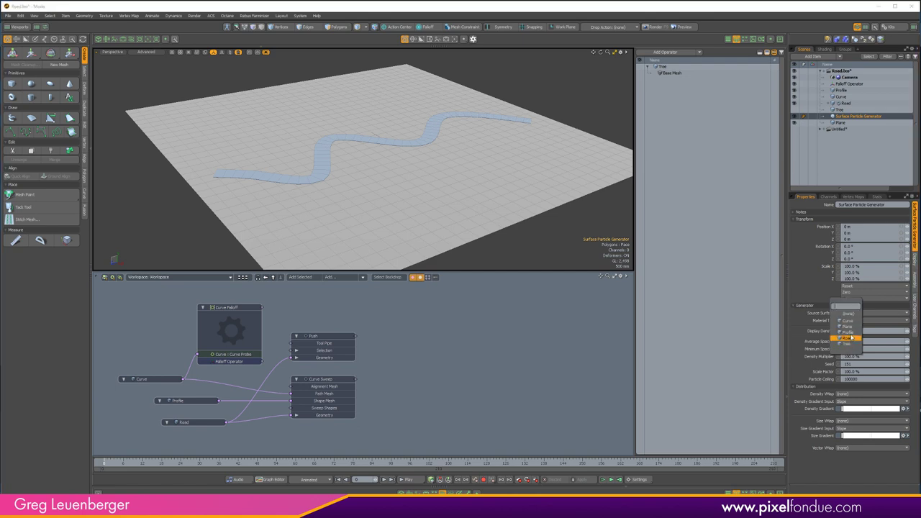
{"action": "left_click", "coordinate": [851, 329]}
{"action": "left_click_drag", "start_coordinate": [463, 174], "coordinate": [430, 201], "text": "alt"}
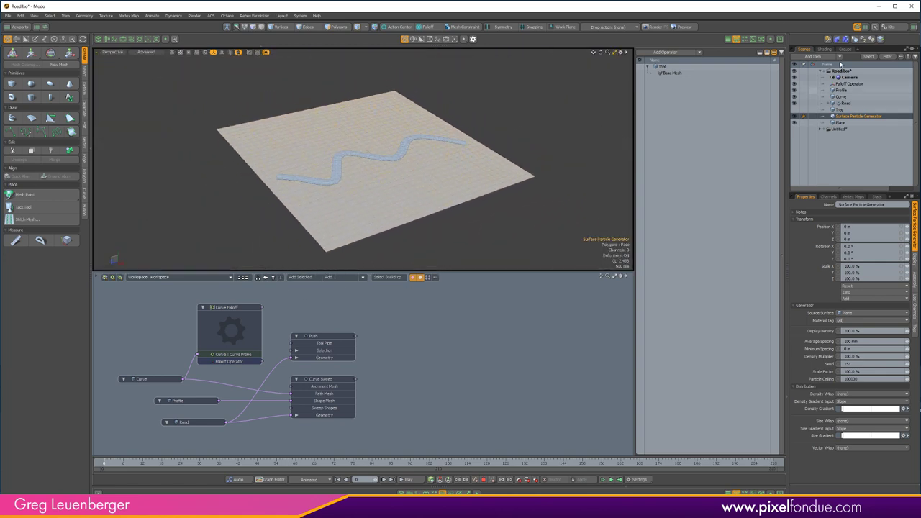
Add a Replicator with the Surface Particle Generator as its Point Source and Tree as its Prototype.
{"action": "left_click", "coordinate": [812, 56]}
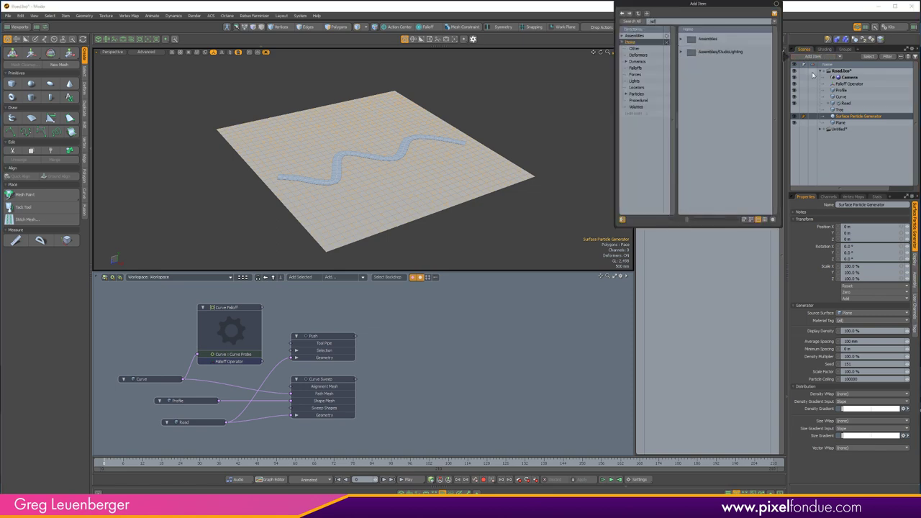
{"action": "type", "text": "repl"}
{"action": "double_click", "coordinate": [719, 78]}
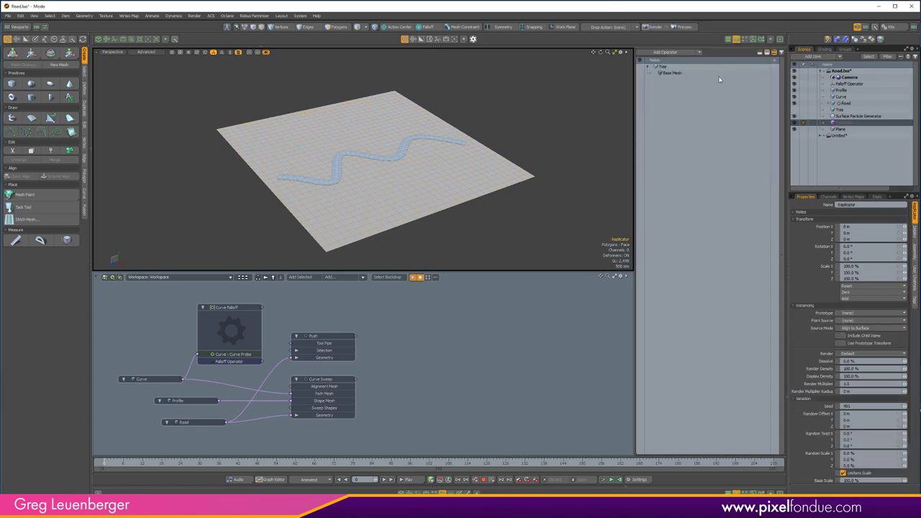
{"action": "left_click", "coordinate": [860, 320]}
{"action": "left_click", "coordinate": [857, 351]}
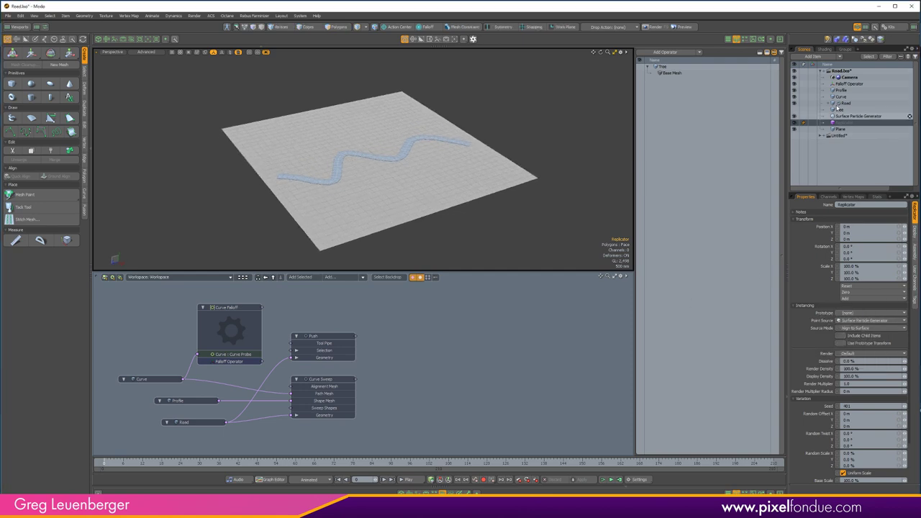
{"action": "left_click", "coordinate": [848, 314]}
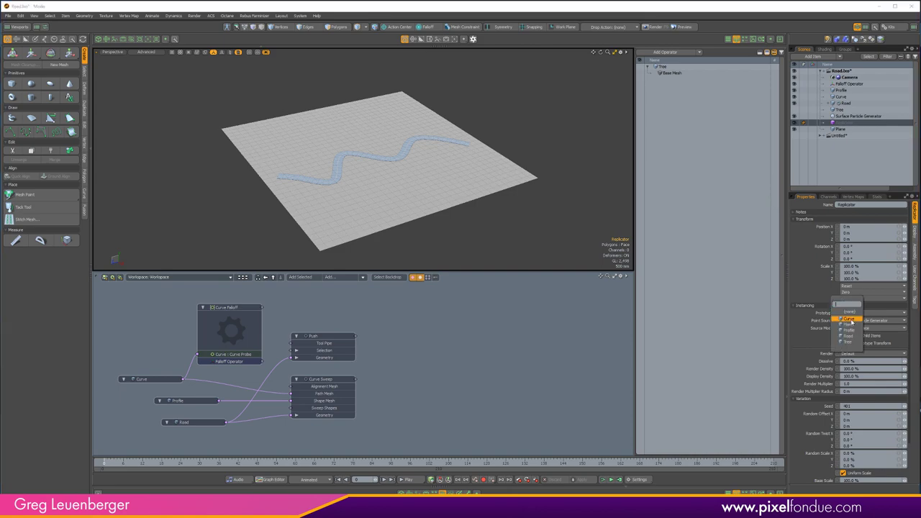
{"action": "left_click", "coordinate": [854, 344]}
{"action": "left_click_drag", "start_coordinate": [405, 221], "coordinate": [460, 211], "text": "alt"}
{"action": "left_click", "coordinate": [416, 220]}
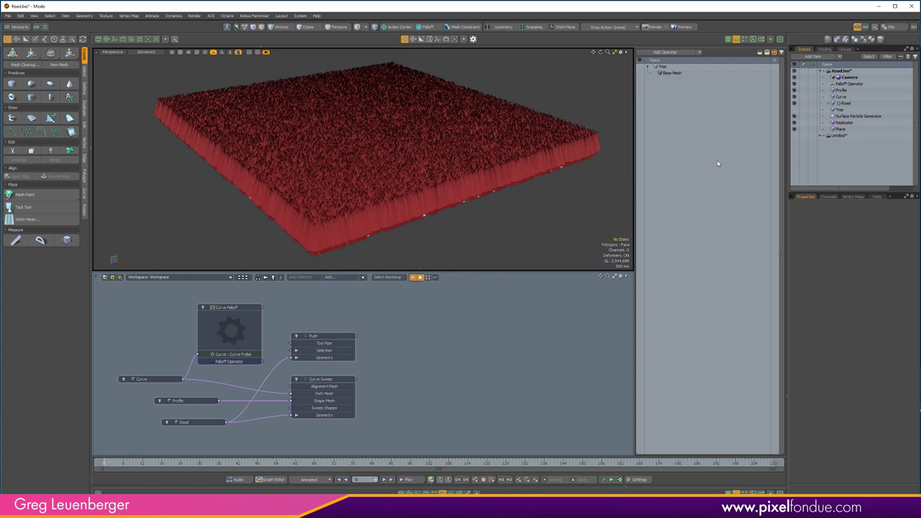
Set the Surface Particle Generator's Average Spacing and Minimum Spacing to 200 mm.
{"action": "left_click", "coordinate": [860, 116]}
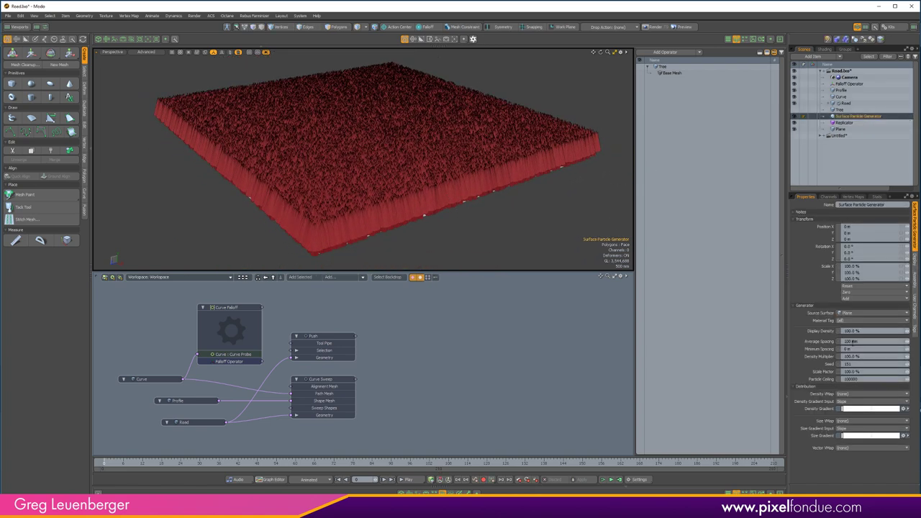
{"action": "left_click", "coordinate": [868, 341]}
{"action": "type", "text": "2"}
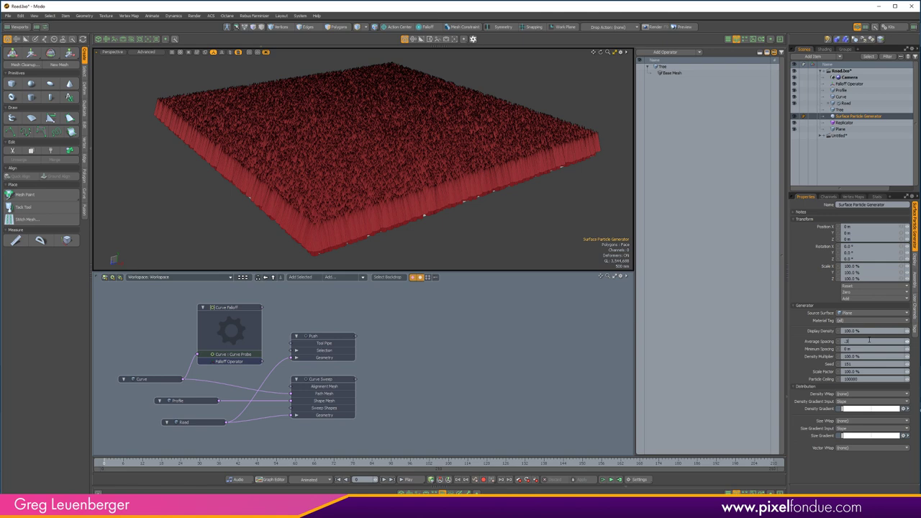
{"action": "type", "text": "00"}
{"action": "key", "text": "Return"}
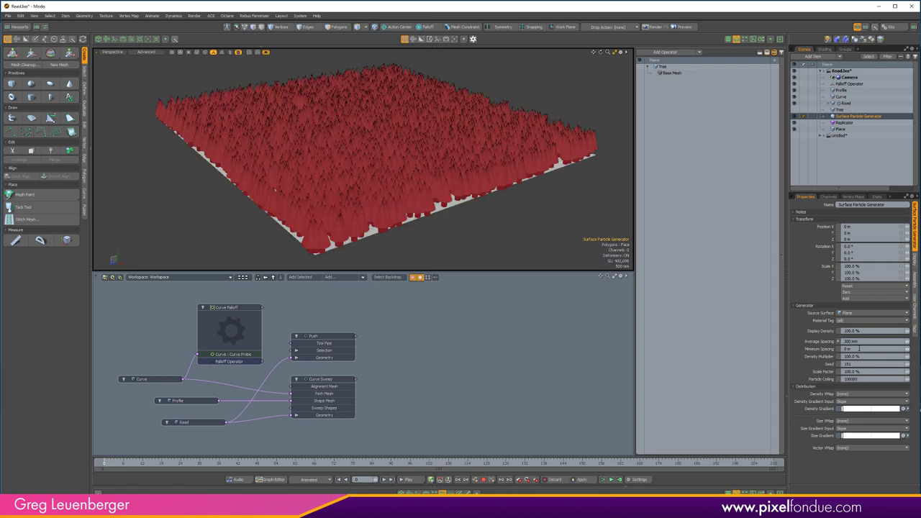
{"action": "left_click", "coordinate": [870, 350]}
{"action": "type", "text": ".2"}
{"action": "key", "text": "Return"}
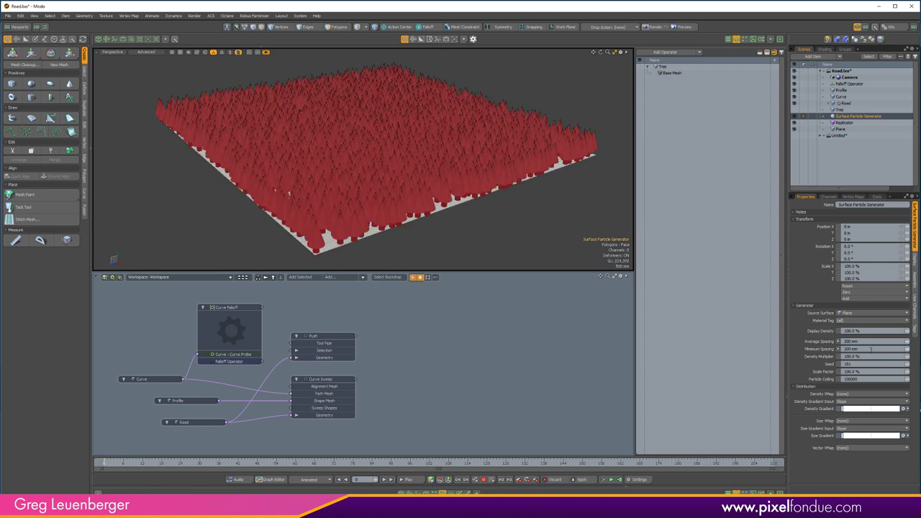
{"action": "left_click_drag", "start_coordinate": [374, 160], "coordinate": [390, 177], "text": "alt"}
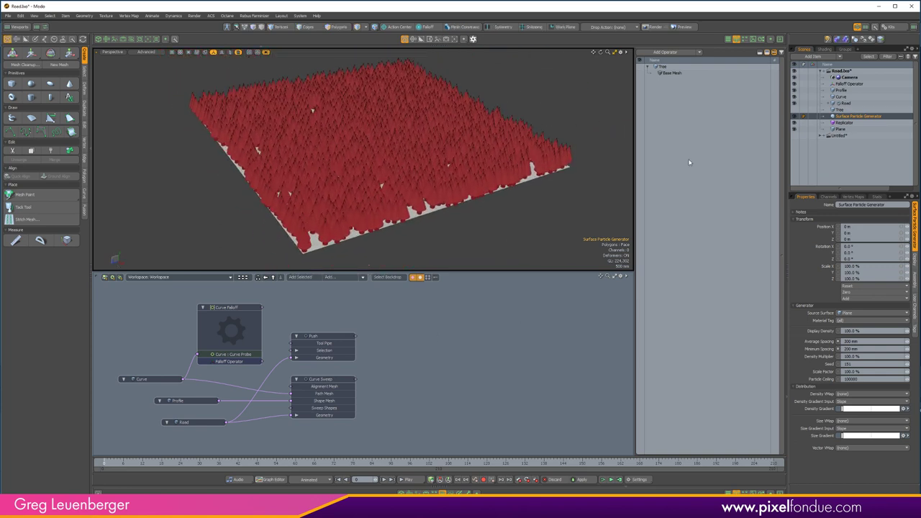
Add the Surface Particle Generator and Replicator to the schematic, placed in empty space beside the Push and Curve Sweep nodes.
{"action": "left_click", "coordinate": [843, 122], "text": "ctrl"}
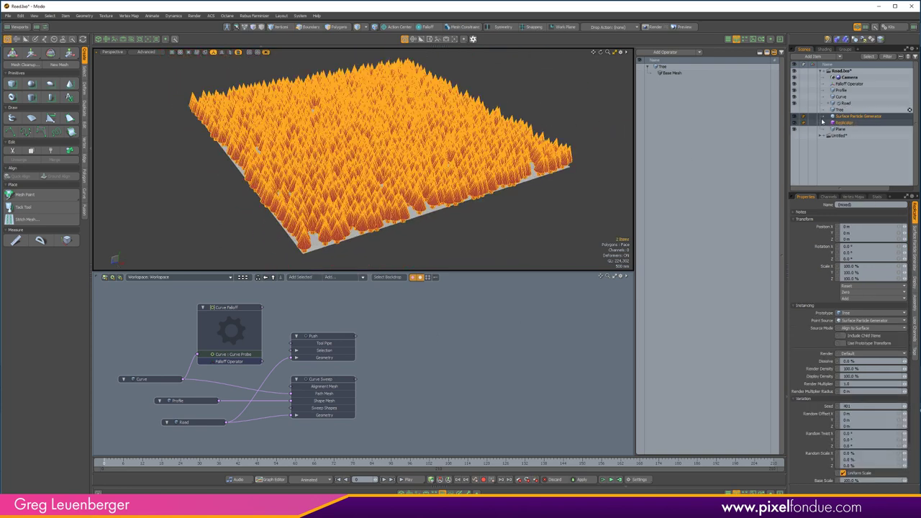
{"action": "left_click", "coordinate": [301, 277]}
{"action": "left_click_drag", "start_coordinate": [369, 364], "coordinate": [604, 329]}
{"action": "left_click", "coordinate": [496, 343]}
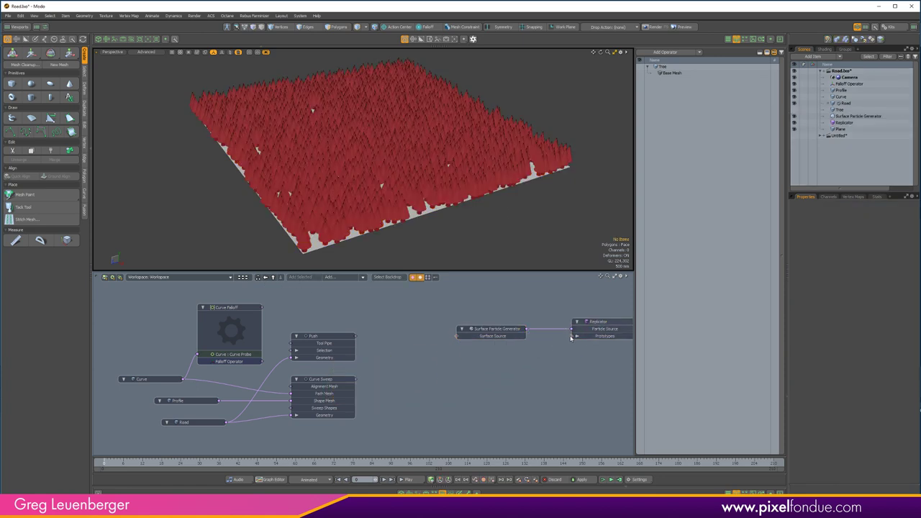
Reveal the Tree node feeding the Replicator's Prototypes and the Plane node feeding the generator's Surface Source, placing both beside their inputs.
{"action": "left_click", "coordinate": [572, 337]}
{"action": "left_click_drag", "start_coordinate": [549, 336], "coordinate": [519, 366]}
{"action": "left_click_drag", "start_coordinate": [506, 334], "coordinate": [450, 342], "text": "alt"}
{"action": "scroll", "coordinate": [448, 341], "scroll_direction": "up", "scroll_amount": 1}
{"action": "left_click", "coordinate": [393, 348]}
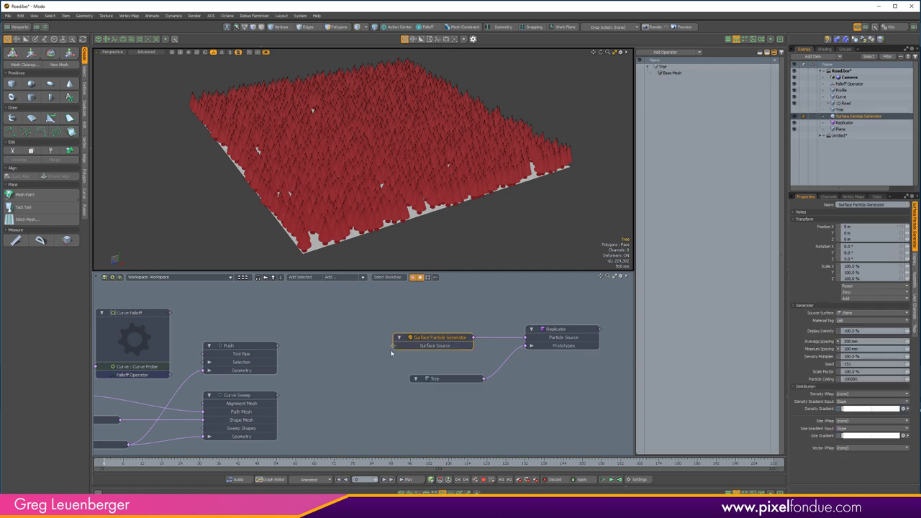
{"action": "left_click", "coordinate": [393, 346]}
{"action": "left_click_drag", "start_coordinate": [359, 343], "coordinate": [344, 317]}
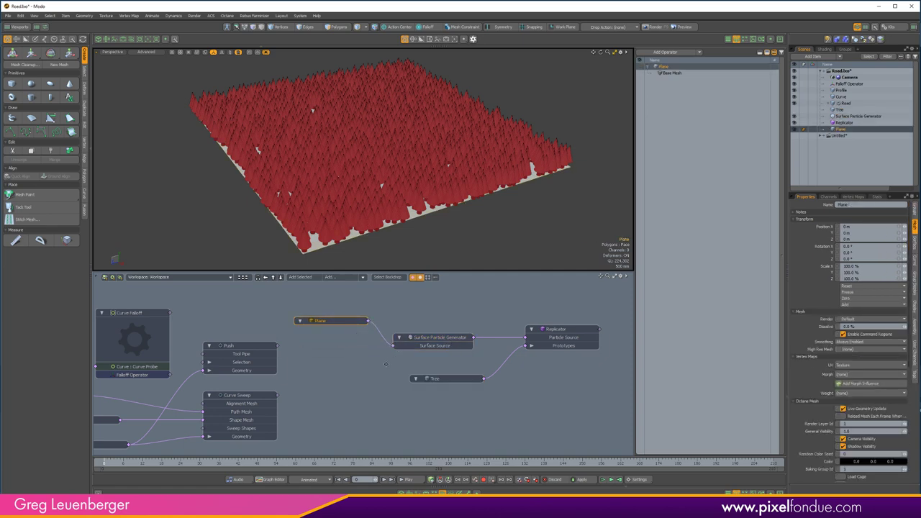
Move the Replicator node farther away and insert a Particle Sieve Modifier into the link from the Surface Particle Generator.
{"action": "left_click_drag", "start_coordinate": [389, 356], "coordinate": [381, 371], "text": "alt"}
{"action": "scroll", "coordinate": [381, 371], "scroll_direction": "down", "scroll_amount": 1}
{"action": "scroll", "coordinate": [467, 354], "scroll_direction": "up", "scroll_amount": 5}
{"action": "scroll", "coordinate": [465, 354], "scroll_direction": "down", "scroll_amount": 1}
{"action": "scroll", "coordinate": [435, 350], "scroll_direction": "down", "scroll_amount": 2}
{"action": "left_click_drag", "start_coordinate": [465, 353], "coordinate": [432, 351], "text": "alt"}
{"action": "left_click_drag", "start_coordinate": [526, 348], "coordinate": [555, 349]}
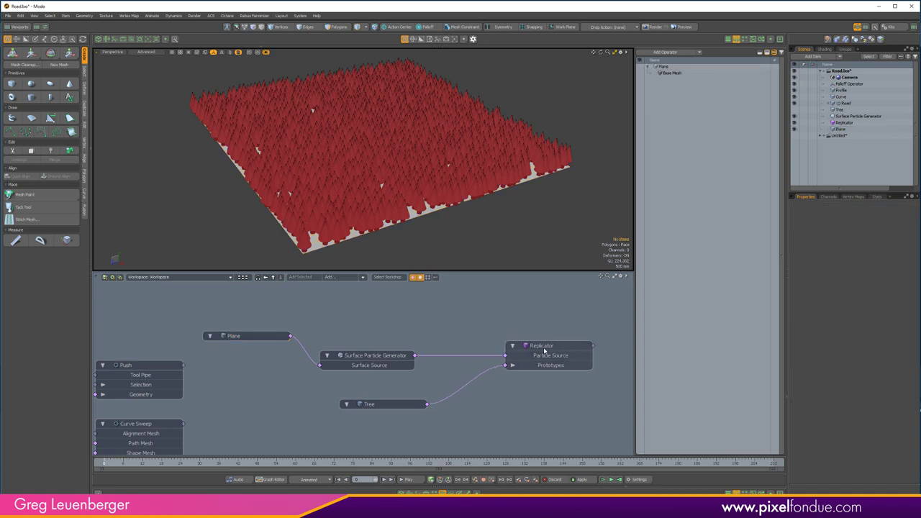
{"action": "left_click", "coordinate": [454, 357]}
{"action": "left_click", "coordinate": [344, 277]}
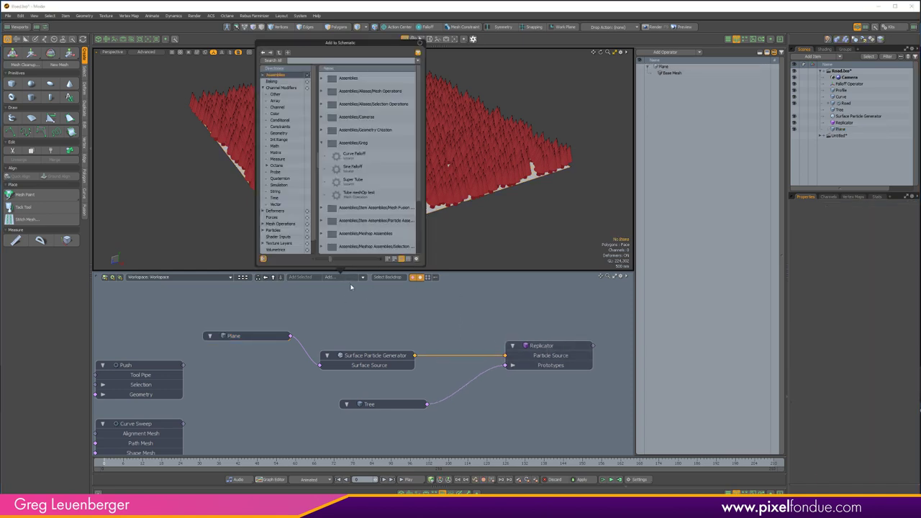
{"action": "type", "text": "part"}
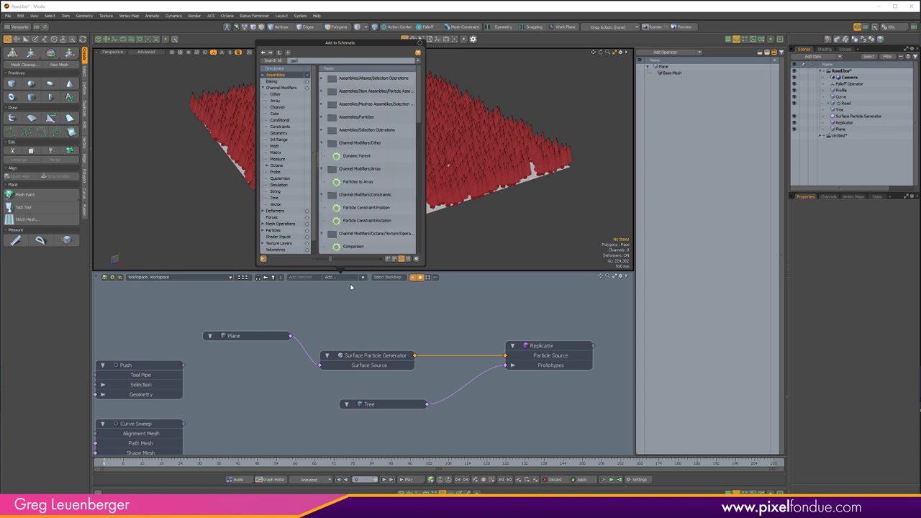
{"action": "type", "text": "icle s"}
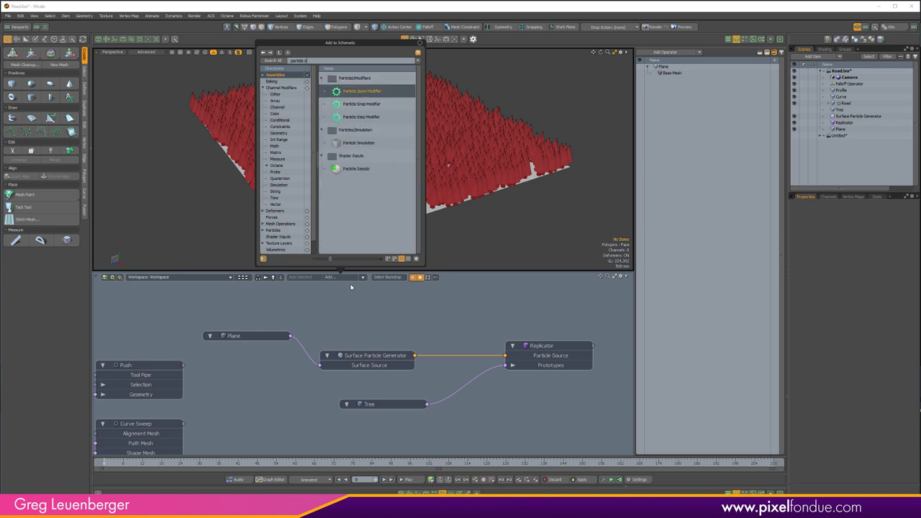
{"action": "key", "text": "Return"}
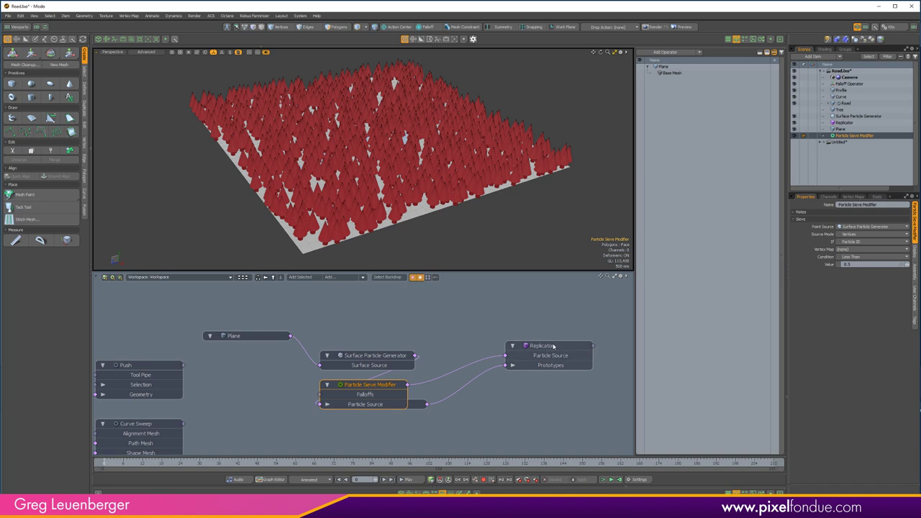
Arrange the Particle Sieve Modifier between the Surface Particle Generator and the Replicator, with the Replicator lowered.
{"action": "left_click_drag", "start_coordinate": [553, 346], "coordinate": [561, 387]}
{"action": "left_click_drag", "start_coordinate": [376, 387], "coordinate": [496, 338]}
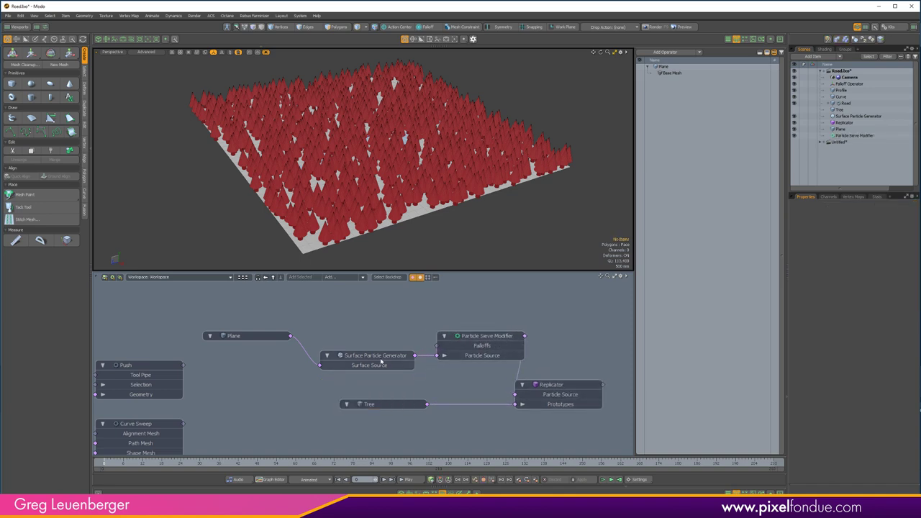
{"action": "left_click_drag", "start_coordinate": [377, 357], "coordinate": [367, 347]}
Set the Particle Sieve Modifier's If criterion to Falloff.
{"action": "left_click", "coordinate": [476, 344]}
{"action": "left_click_drag", "start_coordinate": [478, 342], "coordinate": [450, 343], "text": "alt"}
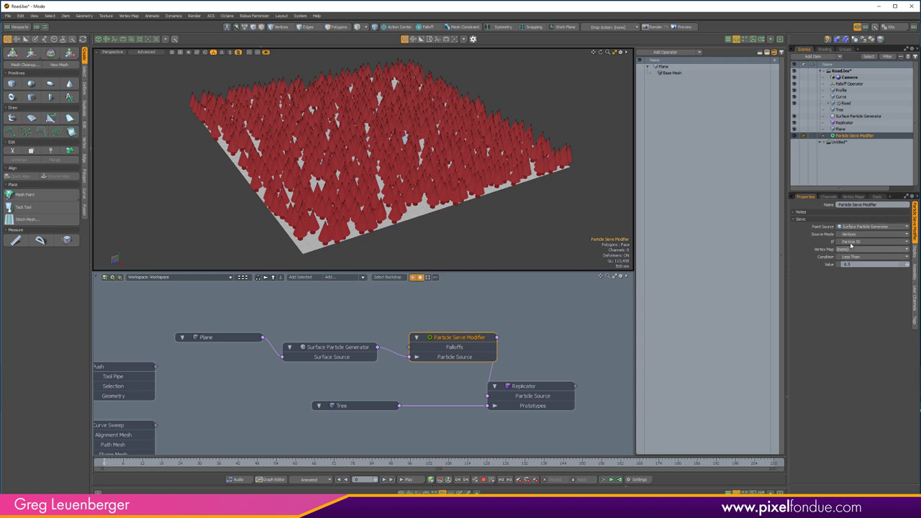
{"action": "left_click", "coordinate": [852, 243]}
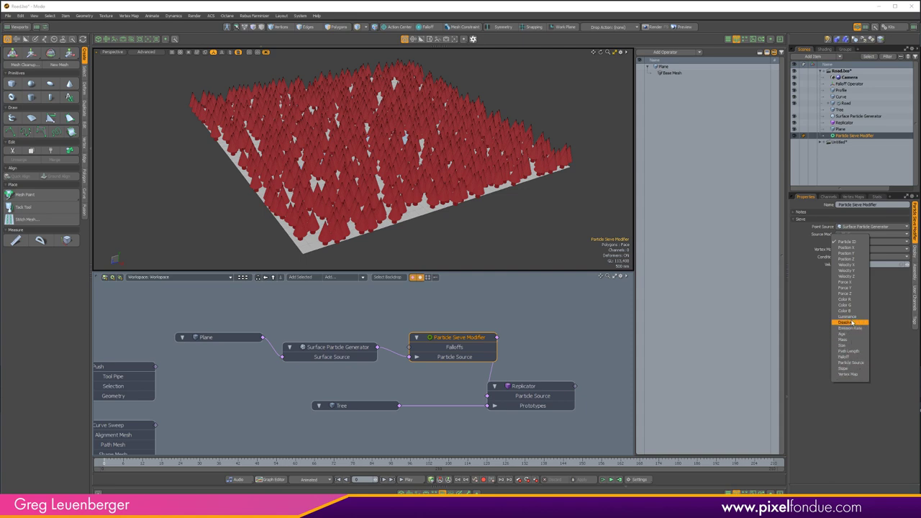
{"action": "left_click", "coordinate": [844, 358]}
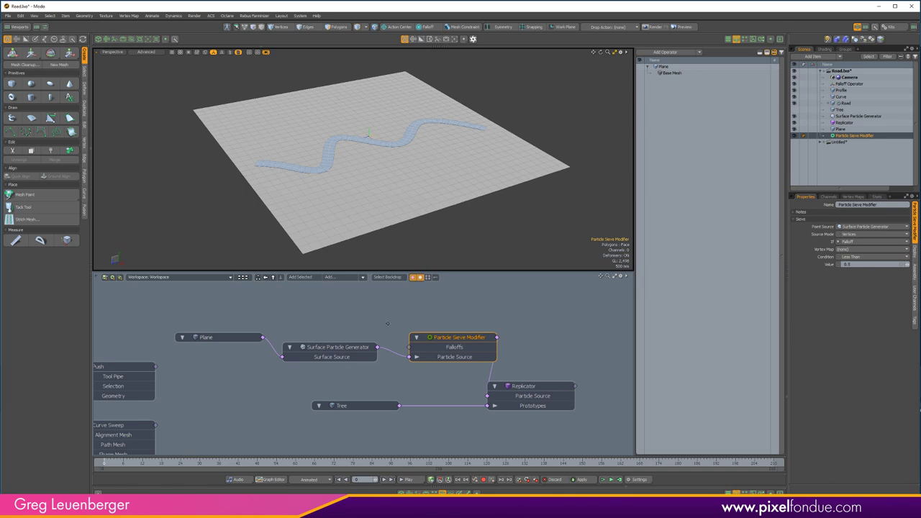
Move the Curve Falloff assembly and the Curve node up beside the particle nodes in the schematic.
{"action": "left_click_drag", "start_coordinate": [387, 323], "coordinate": [413, 326], "text": "alt"}
{"action": "left_click_drag", "start_coordinate": [203, 372], "coordinate": [364, 372], "text": "alt"}
{"action": "scroll", "coordinate": [223, 345], "scroll_direction": "down", "scroll_amount": 2}
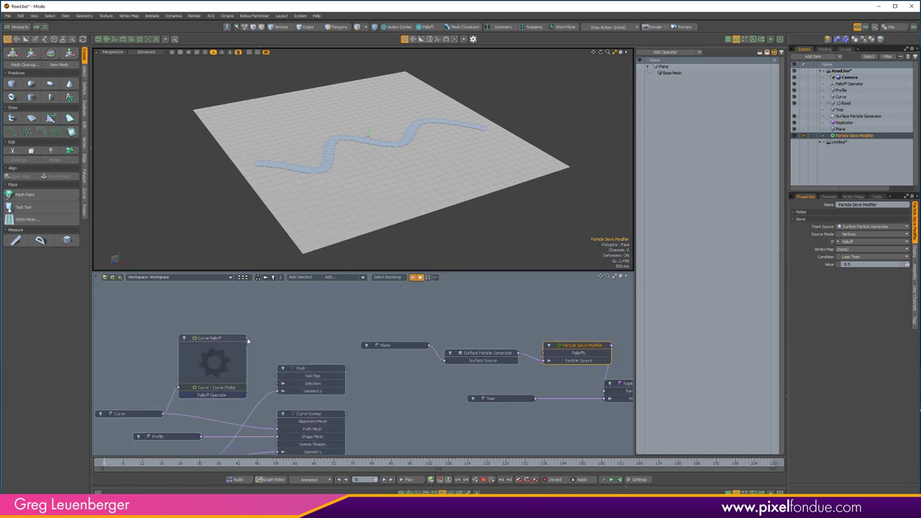
{"action": "left_click_drag", "start_coordinate": [238, 338], "coordinate": [503, 277]}
{"action": "left_click_drag", "start_coordinate": [133, 414], "coordinate": [310, 308]}
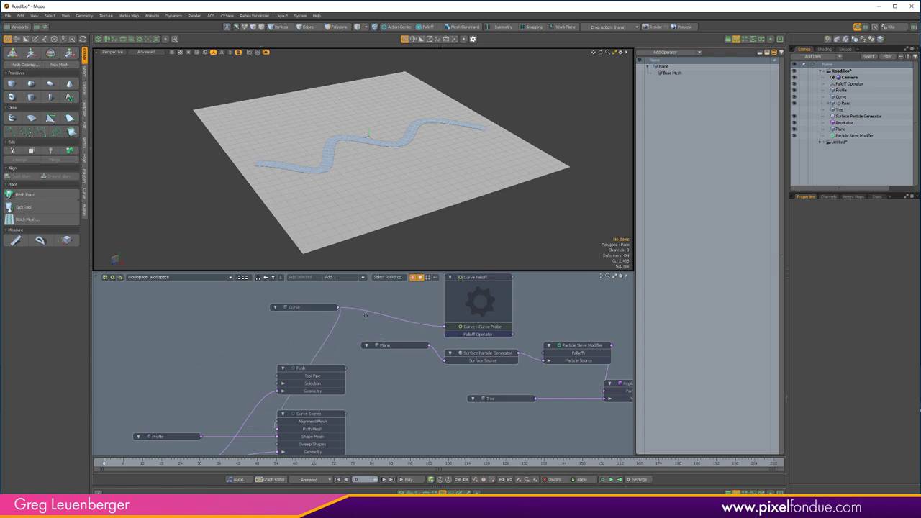
Space out the particle nodes and link Curve Falloff's Falloff Operator output to the Particle Sieve Modifier's Falloffs input.
{"action": "left_click_drag", "start_coordinate": [467, 309], "coordinate": [363, 343], "text": "alt"}
{"action": "scroll", "coordinate": [363, 343], "scroll_direction": "up", "scroll_amount": 2}
{"action": "left_click_drag", "start_coordinate": [386, 305], "coordinate": [446, 300]}
{"action": "left_click_drag", "start_coordinate": [508, 349], "coordinate": [463, 366], "text": "alt"}
{"action": "scroll", "coordinate": [430, 343], "scroll_direction": "down", "scroll_amount": 3}
{"action": "scroll", "coordinate": [423, 357], "scroll_direction": "up", "scroll_amount": 2}
{"action": "left_click_drag", "start_coordinate": [509, 417], "coordinate": [579, 418]}
{"action": "left_click_drag", "start_coordinate": [452, 368], "coordinate": [452, 377]}
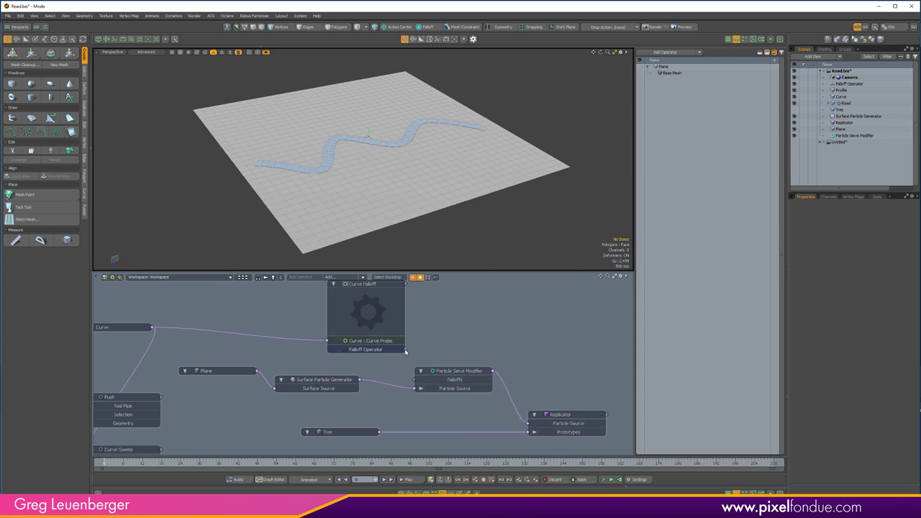
{"action": "left_click_drag", "start_coordinate": [424, 385], "coordinate": [421, 380]}
{"action": "scroll", "coordinate": [446, 347], "scroll_direction": "down", "scroll_amount": 2}
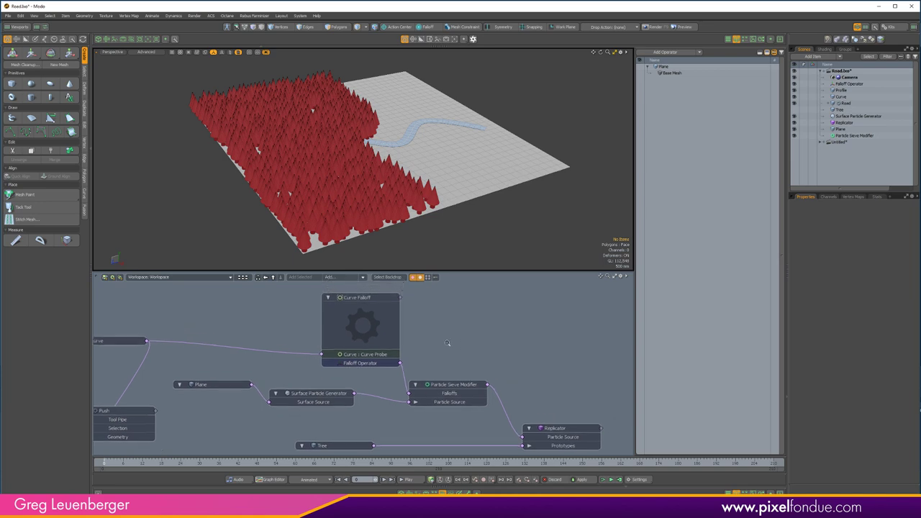
Inside the Curve Falloff assembly, drive the Falloff Operator's Weight from the Curve Probe's Distance output instead of Percentage.
{"action": "double_click", "coordinate": [381, 321]}
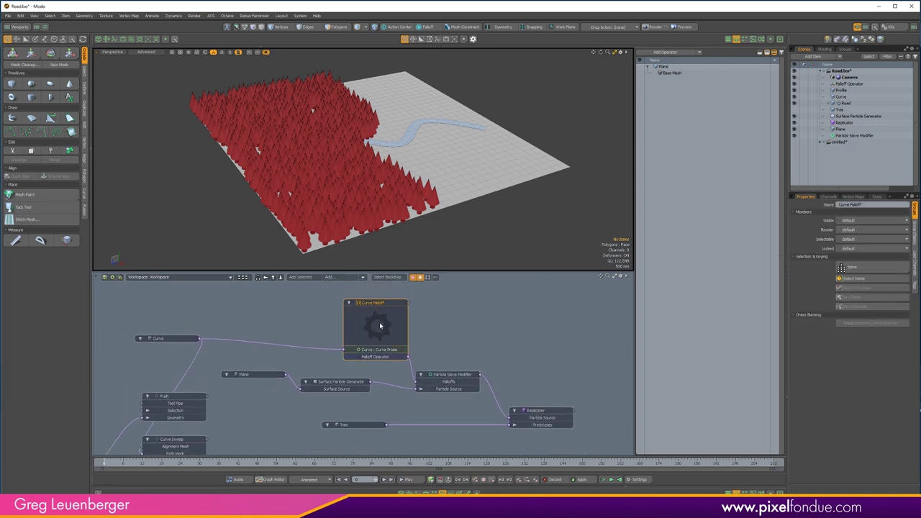
{"action": "scroll", "coordinate": [393, 350], "scroll_direction": "up", "scroll_amount": 3}
{"action": "left_click_drag", "start_coordinate": [361, 325], "coordinate": [401, 322], "text": "alt"}
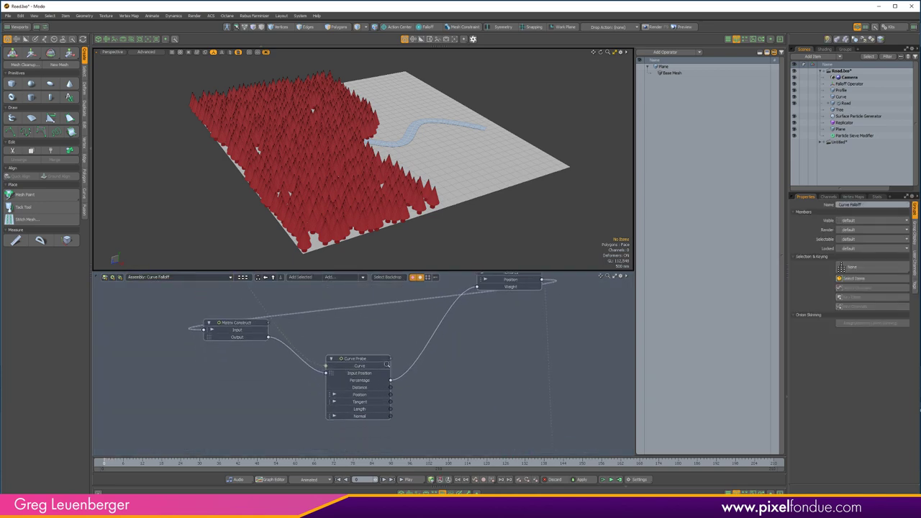
{"action": "scroll", "coordinate": [379, 380], "scroll_direction": "up", "scroll_amount": 7}
{"action": "left_click_drag", "start_coordinate": [430, 137], "coordinate": [393, 144], "text": "alt"}
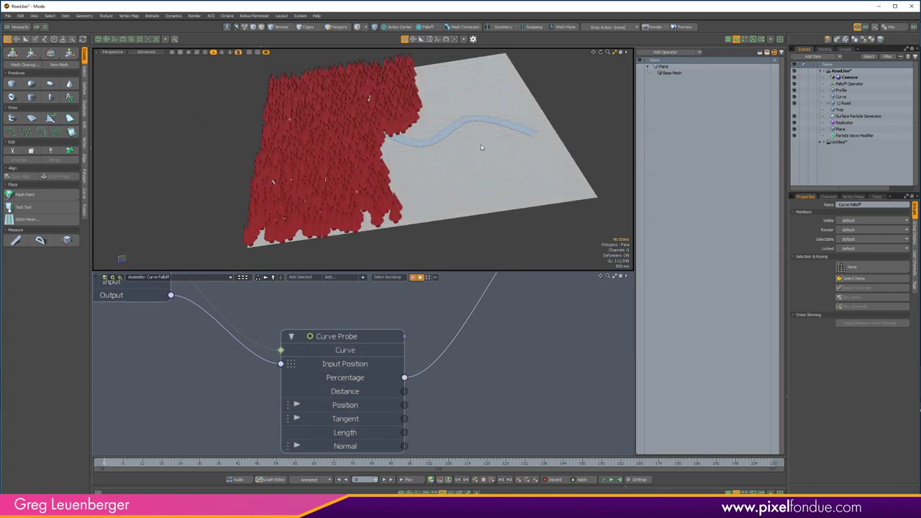
{"action": "mouse_move", "coordinate": [405, 378]}
{"action": "left_mouse_down"}
{"action": "mouse_move", "coordinate": [437, 377]}
{"action": "mouse_move", "coordinate": [407, 393]}
{"action": "left_mouse_up"}
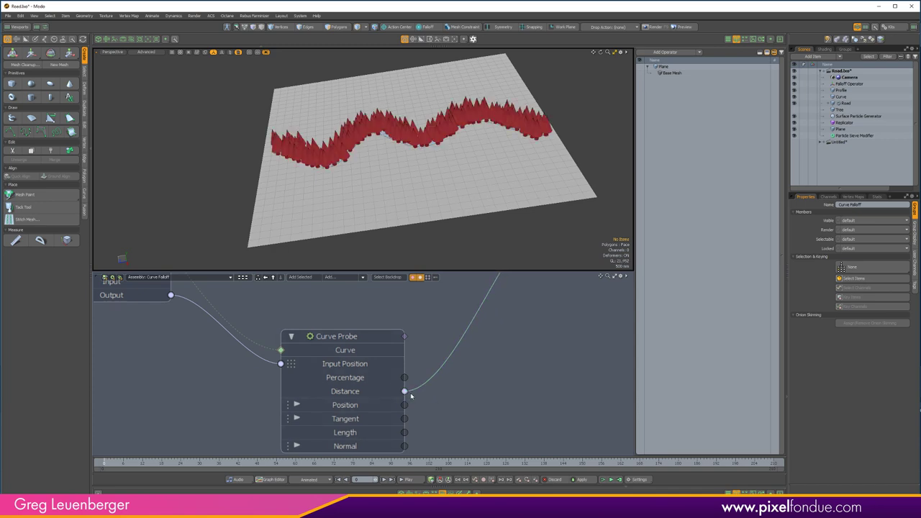
Check the trees gathered along the road, leave the Curve Falloff assembly and reopen the Workspace schematic.
{"action": "left_click_drag", "start_coordinate": [432, 209], "coordinate": [486, 166], "text": "alt"}
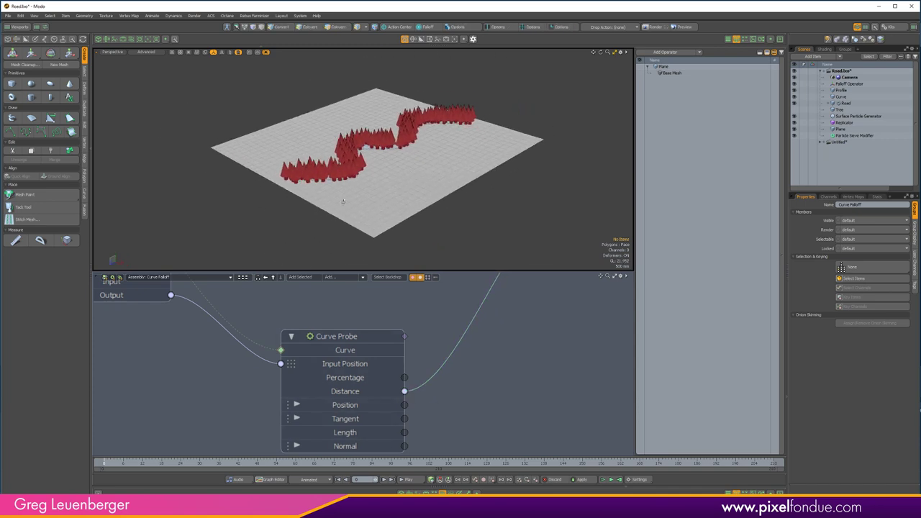
{"action": "left_click_drag", "start_coordinate": [344, 200], "coordinate": [393, 242], "text": "alt"}
{"action": "scroll", "coordinate": [452, 354], "scroll_direction": "down", "scroll_amount": 5}
{"action": "left_click_drag", "start_coordinate": [453, 353], "coordinate": [388, 383], "text": "alt"}
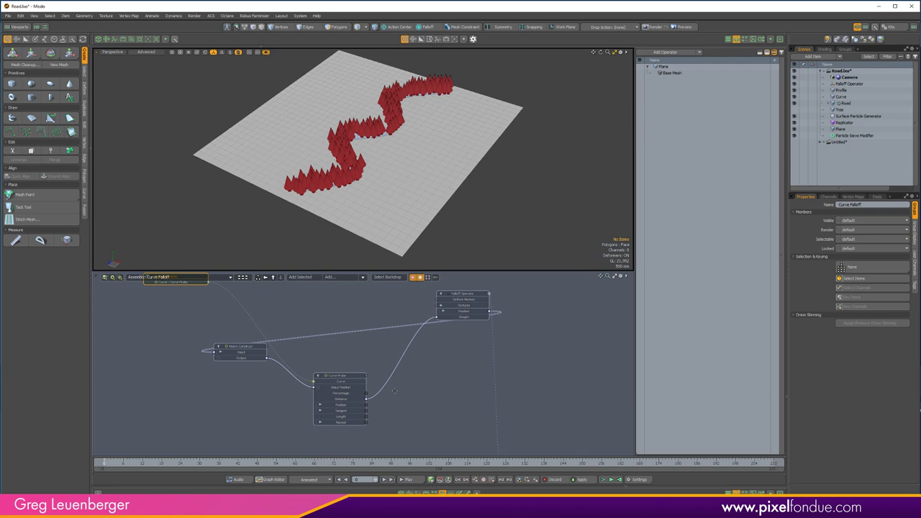
{"action": "left_click", "coordinate": [350, 381]}
{"action": "left_click", "coordinate": [273, 278]}
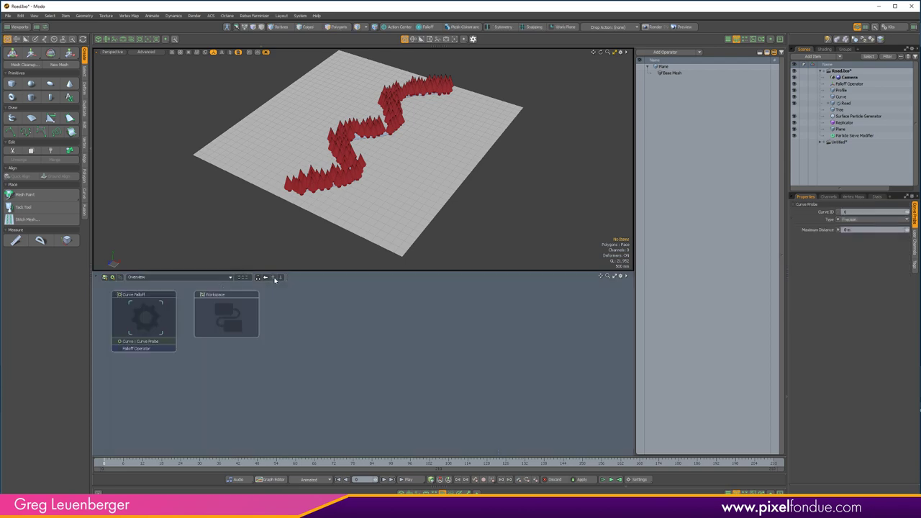
{"action": "left_click", "coordinate": [164, 314]}
{"action": "double_click", "coordinate": [220, 312]}
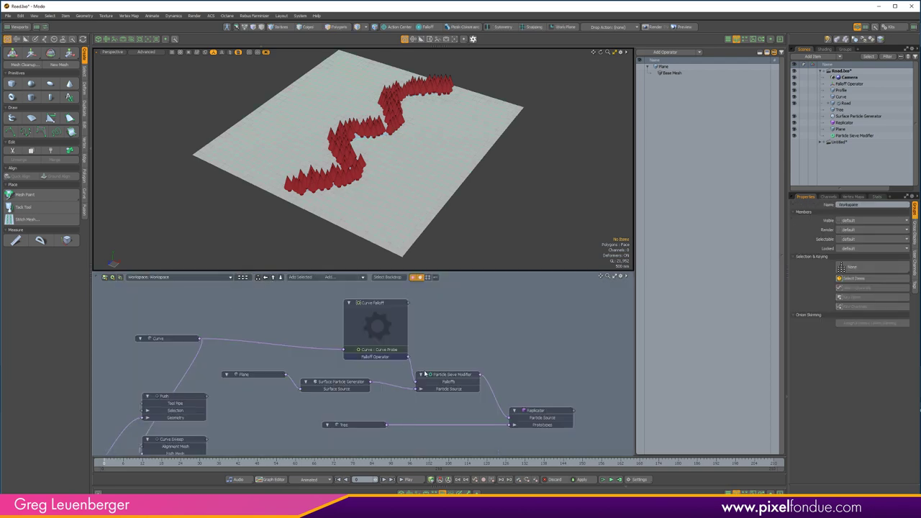
Set the Particle Sieve Modifier's Condition to In Range with a Range Min of 0.2 and Max of 0.5.
{"action": "left_click", "coordinate": [451, 375]}
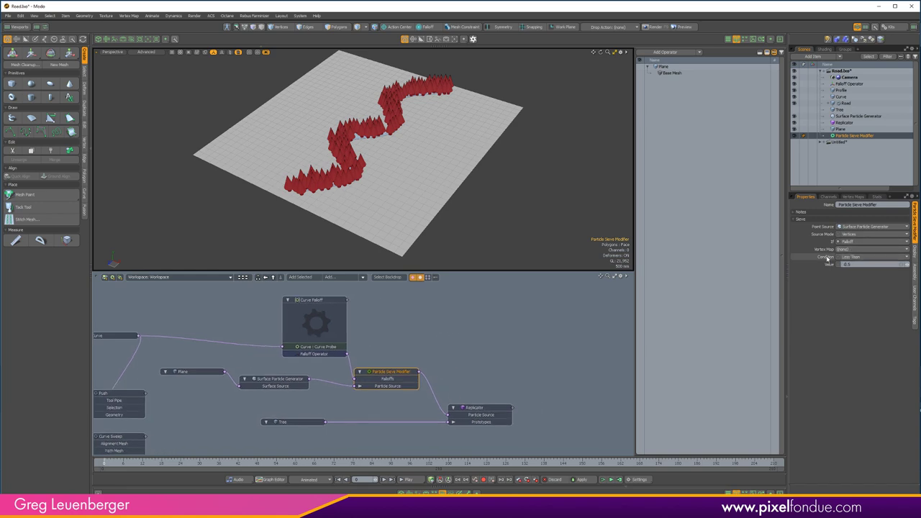
{"action": "left_click", "coordinate": [857, 258]}
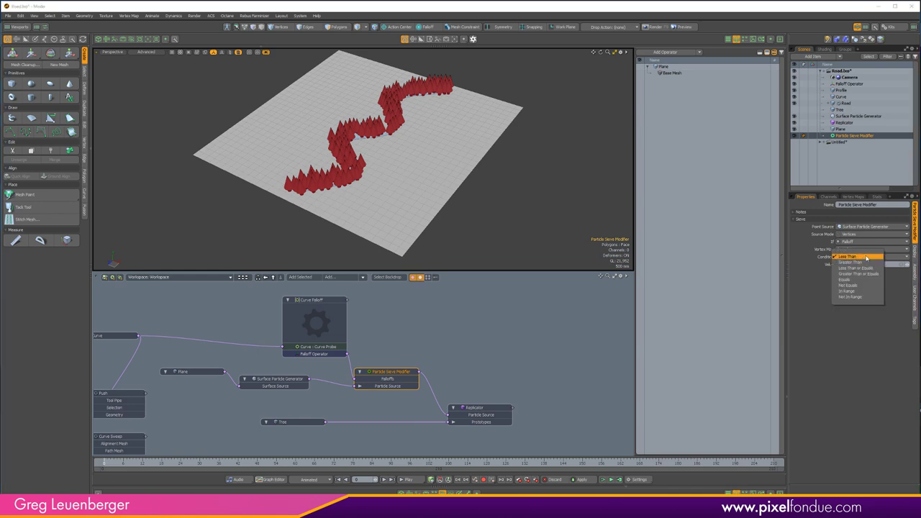
{"action": "left_click", "coordinate": [856, 291]}
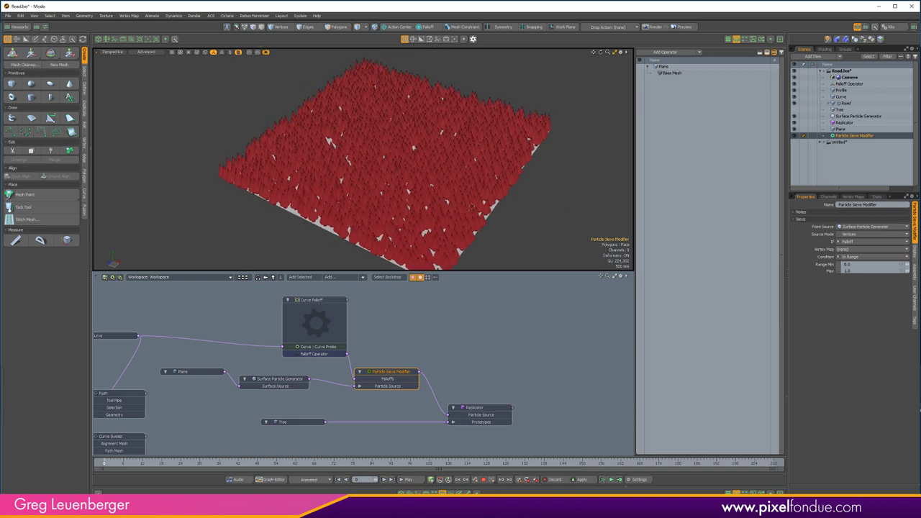
{"action": "left_click", "coordinate": [860, 263]}
{"action": "type", "text": ".2"}
{"action": "key", "text": "Tab"}
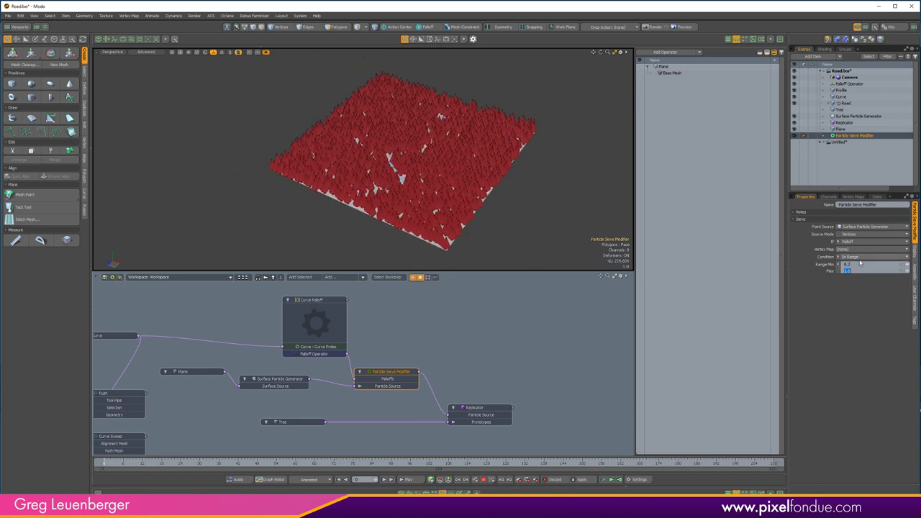
{"action": "type", "text": ".5"}
{"action": "key", "text": "Return"}
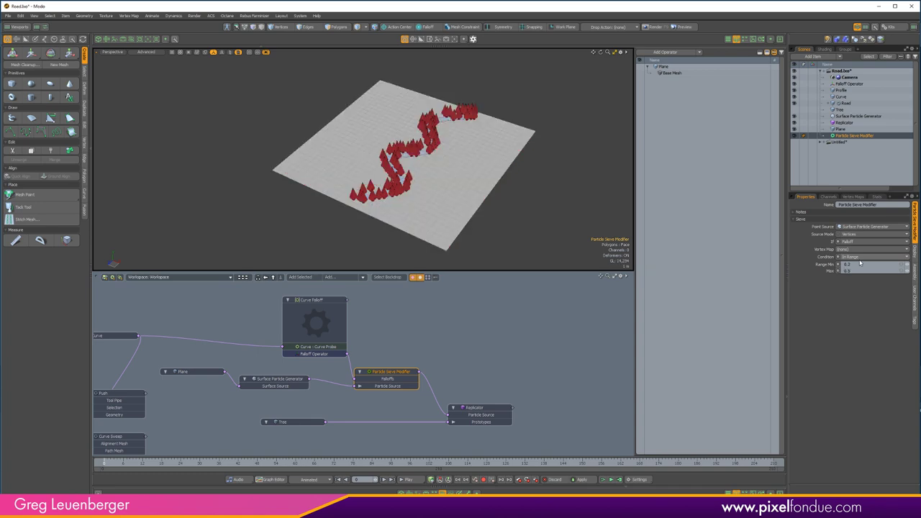
Adjust the sieve interactively with Channel Haul to a Range Max of about 0.996 and a Range Min of about 0.258.
{"action": "left_click_drag", "start_coordinate": [309, 208], "coordinate": [552, 211], "text": "alt"}
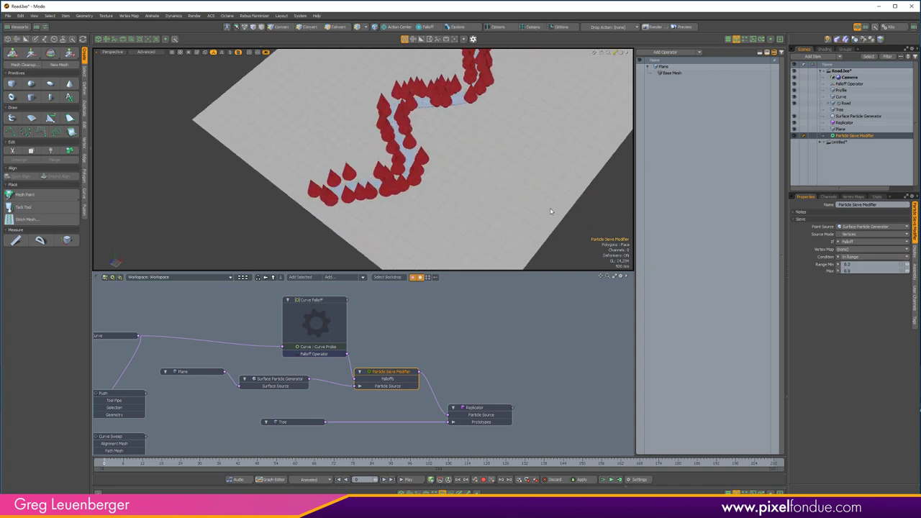
{"action": "left_click", "coordinate": [828, 272]}
{"action": "key", "text": "c"}
{"action": "left_click_drag", "start_coordinate": [417, 180], "coordinate": [487, 180]}
{"action": "left_click_drag", "start_coordinate": [439, 158], "coordinate": [356, 158]}
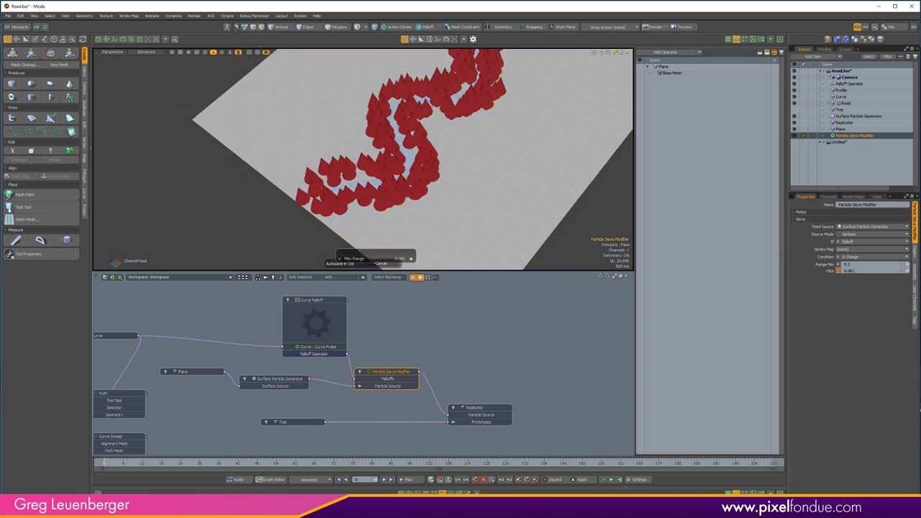
{"action": "left_click_drag", "start_coordinate": [478, 158], "coordinate": [479, 159]}
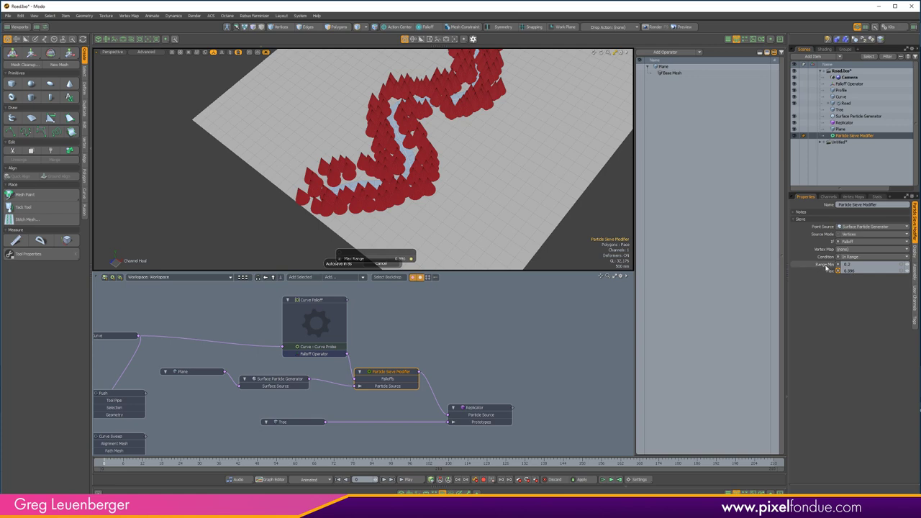
{"action": "left_click", "coordinate": [827, 266]}
{"action": "left_click_drag", "start_coordinate": [424, 159], "coordinate": [377, 137]}
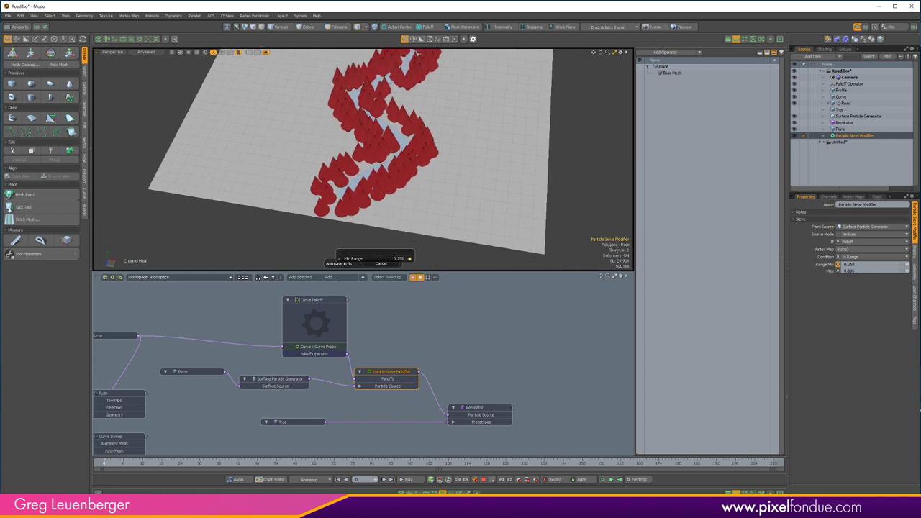
Set the Replicator's Base Scale to 50% to shrink the replicated trees.
{"action": "left_click", "coordinate": [490, 409]}
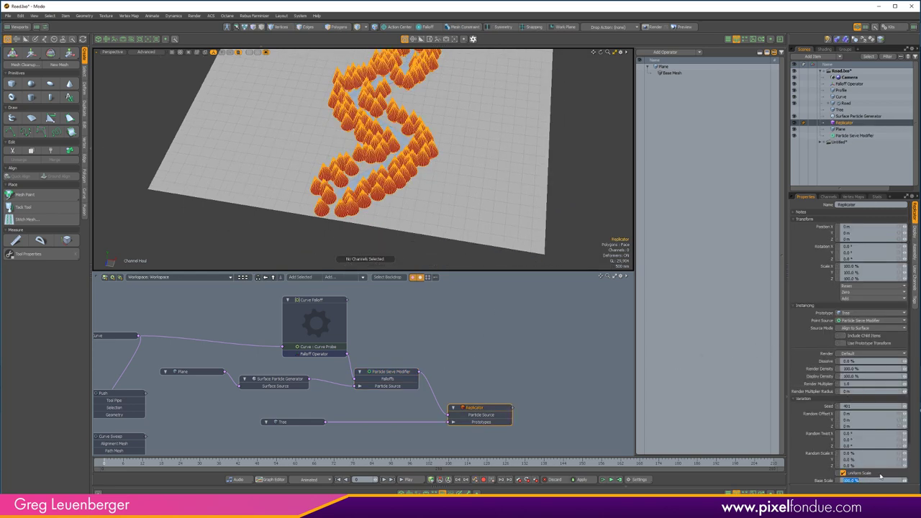
{"action": "key", "text": "Return"}
{"action": "left_click_drag", "start_coordinate": [504, 180], "coordinate": [434, 194], "text": "ctrl+alt"}
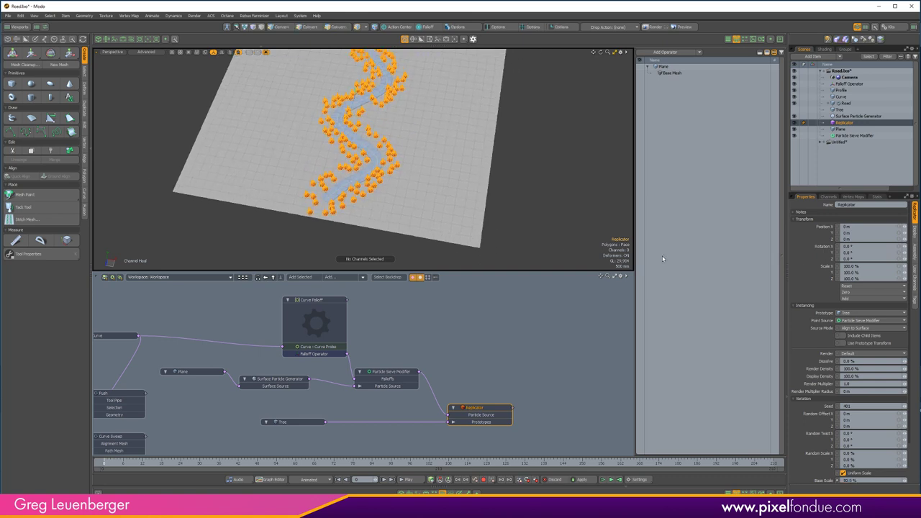
Set the Surface Particle Generator's Average Spacing to 200 mm and Minimum Spacing to 100 mm.
{"action": "left_click", "coordinate": [856, 116]}
{"action": "left_click", "coordinate": [865, 341]}
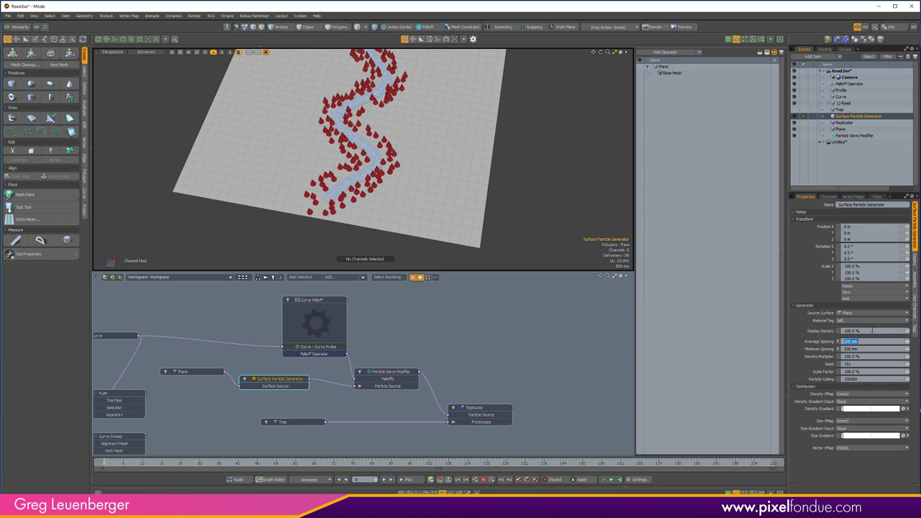
{"action": "type", "text": ".2"}
{"action": "key", "text": "Tab"}
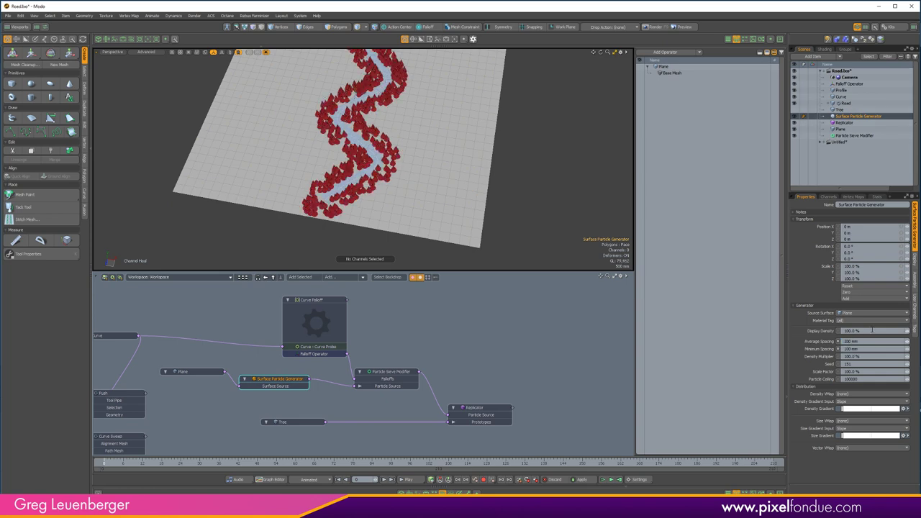
Examine the tree rows on both sides of the road together with the Particle Sieve Modifier's range settings.
{"action": "scroll", "coordinate": [328, 114], "scroll_direction": "up", "scroll_amount": 5}
{"action": "scroll", "coordinate": [329, 114], "scroll_direction": "down", "scroll_amount": 3}
{"action": "left_click_drag", "start_coordinate": [333, 130], "coordinate": [294, 112], "text": "alt"}
{"action": "scroll", "coordinate": [294, 112], "scroll_direction": "down", "scroll_amount": 2}
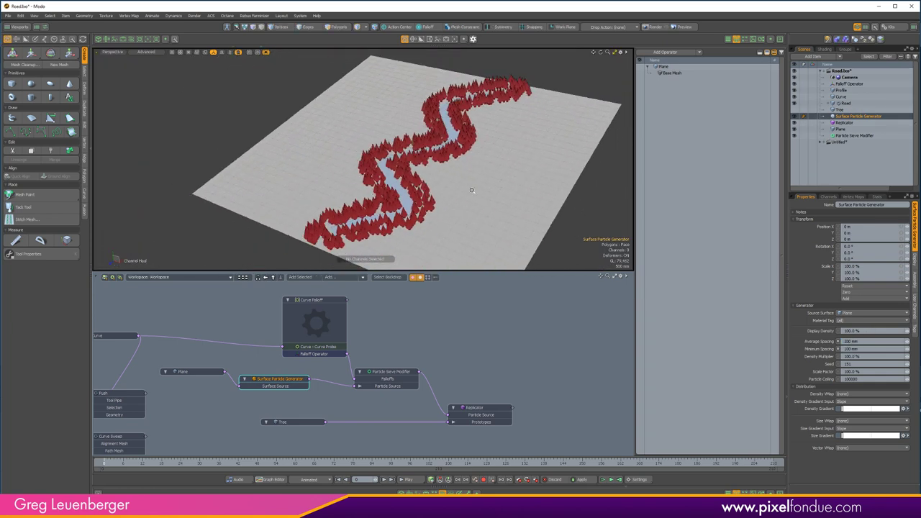
{"action": "scroll", "coordinate": [388, 370], "scroll_direction": "up", "scroll_amount": 4}
{"action": "scroll", "coordinate": [388, 370], "scroll_direction": "down", "scroll_amount": 2}
{"action": "left_click", "coordinate": [404, 380]}
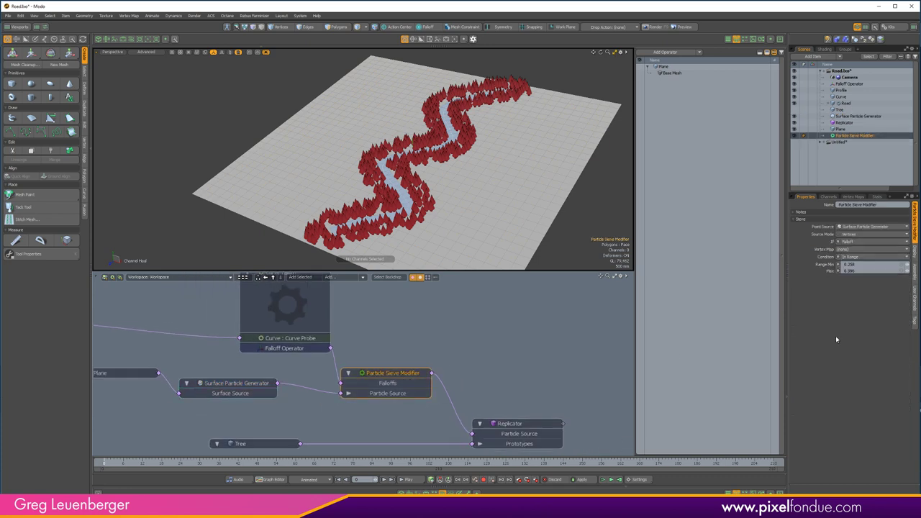
Open the Curve Falloff assembly and examine how the Curve Probe's Distance output feeds the Falloff Operator.
{"action": "left_click_drag", "start_coordinate": [295, 297], "coordinate": [480, 307], "text": "alt"}
{"action": "double_click", "coordinate": [395, 340]}
{"action": "scroll", "coordinate": [424, 315], "scroll_direction": "up", "scroll_amount": 3}
{"action": "scroll", "coordinate": [433, 195], "scroll_direction": "up", "scroll_amount": 2}
{"action": "left_click_drag", "start_coordinate": [421, 191], "coordinate": [382, 243], "text": "alt"}
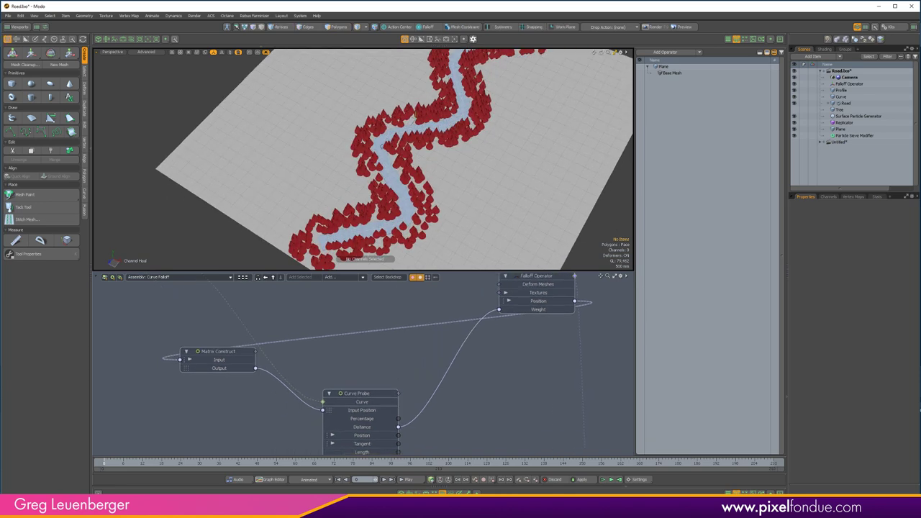
{"action": "scroll", "coordinate": [319, 366], "scroll_direction": "down", "scroll_amount": 2}
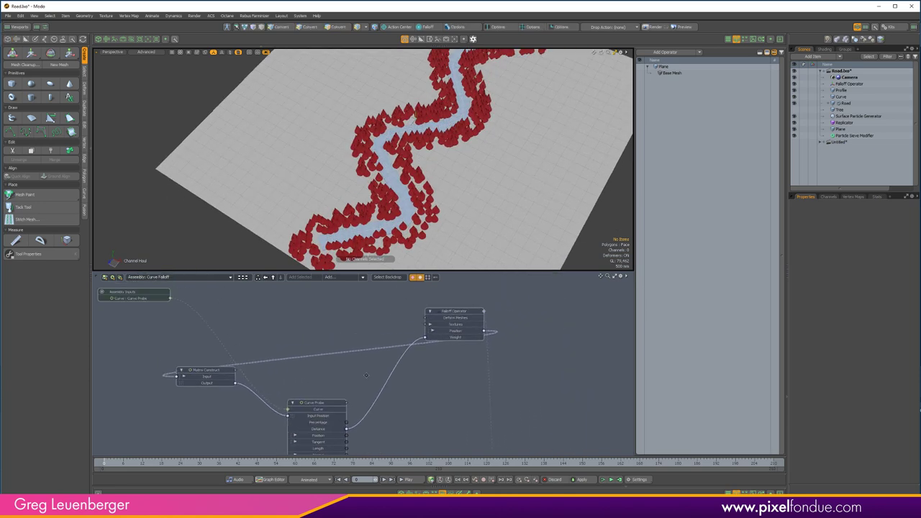
{"action": "middle_click_drag", "start_coordinate": [366, 375], "coordinate": [387, 335]}
{"action": "scroll", "coordinate": [348, 392], "scroll_direction": "up", "scroll_amount": 3}
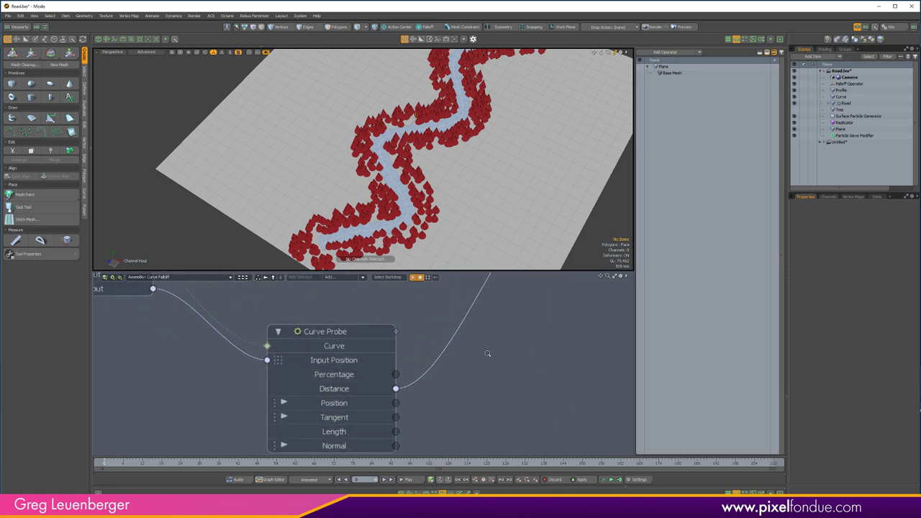
{"action": "scroll", "coordinate": [487, 353], "scroll_direction": "down", "scroll_amount": 5}
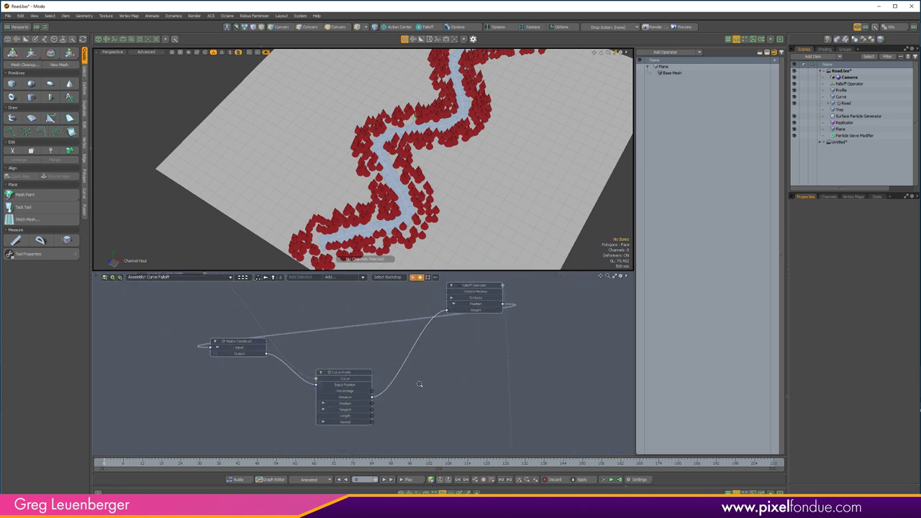
Return to the Workspace schematic and review the Particle Sieve Modifier's settings against the trees along the road.
{"action": "left_click", "coordinate": [275, 279]}
{"action": "double_click", "coordinate": [224, 308]}
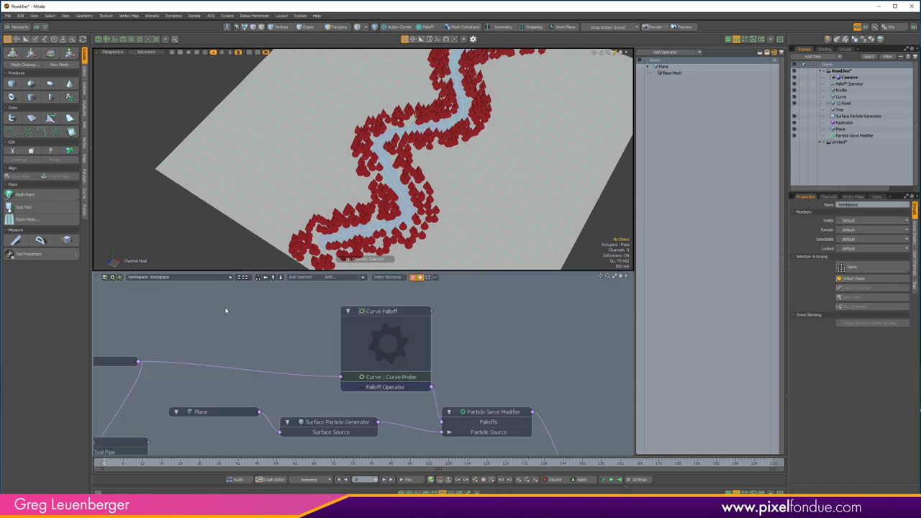
{"action": "left_click", "coordinate": [489, 378]}
{"action": "key", "text": "f"}
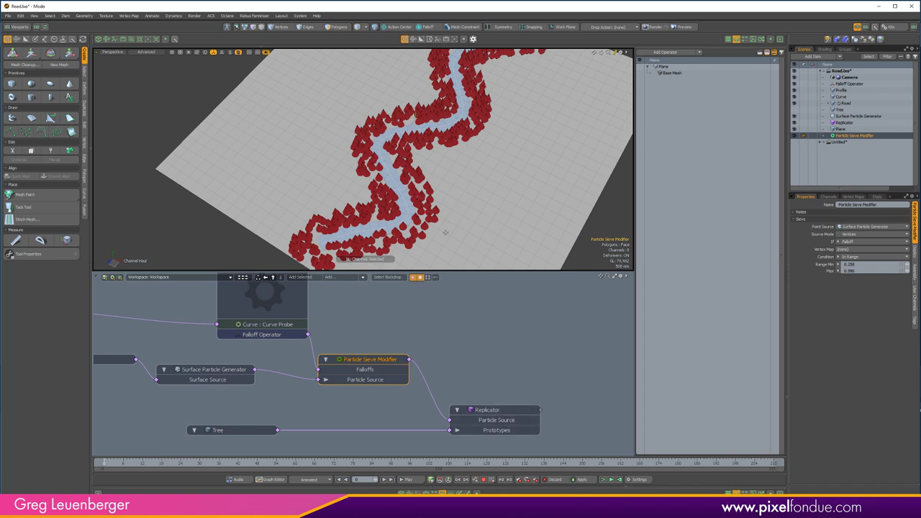
{"action": "scroll", "coordinate": [470, 172], "scroll_direction": "down", "scroll_amount": 1}
{"action": "left_click_drag", "start_coordinate": [470, 172], "coordinate": [423, 195], "text": "alt"}
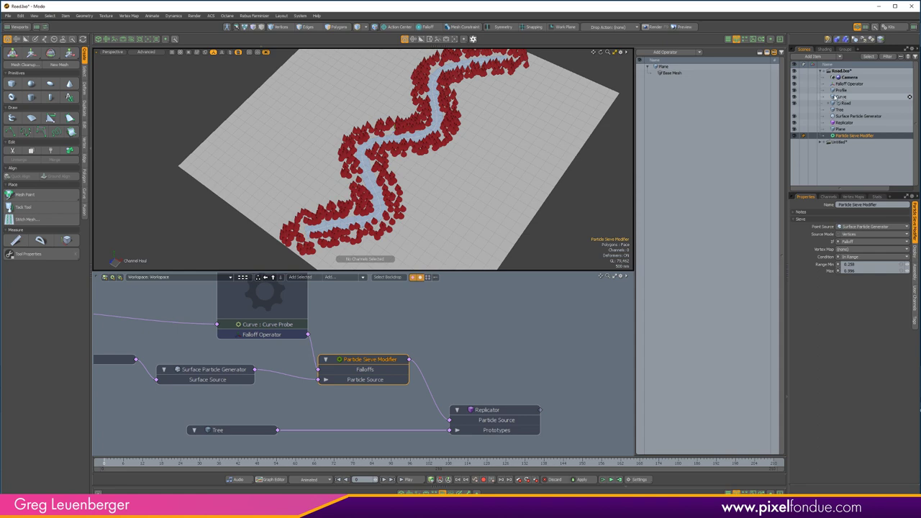
Reshape the road by moving a middle vertex of the Curve mesh across the plane with the Transform tool.
{"action": "left_click", "coordinate": [840, 97]}
{"action": "key", "text": "1"}
{"action": "key", "text": "y"}
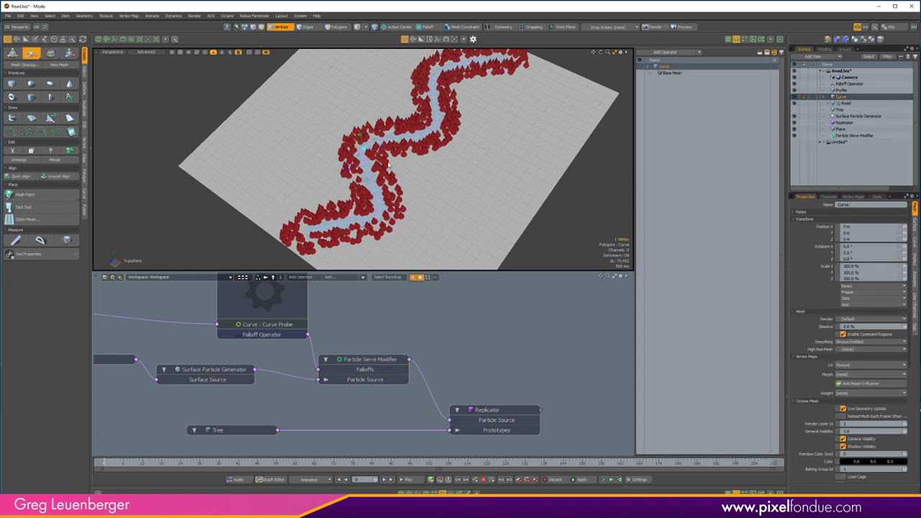
{"action": "left_click_drag", "start_coordinate": [364, 148], "coordinate": [441, 194]}
{"action": "left_click_drag", "start_coordinate": [424, 149], "coordinate": [424, 130], "text": "alt"}
{"action": "left_click_drag", "start_coordinate": [405, 112], "coordinate": [407, 140], "text": "alt"}
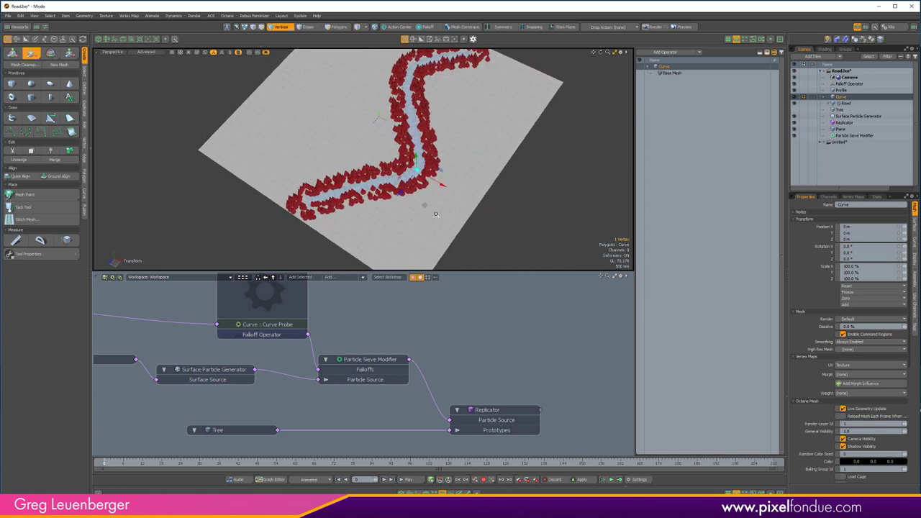
{"action": "left_click_drag", "start_coordinate": [426, 207], "coordinate": [420, 201]}
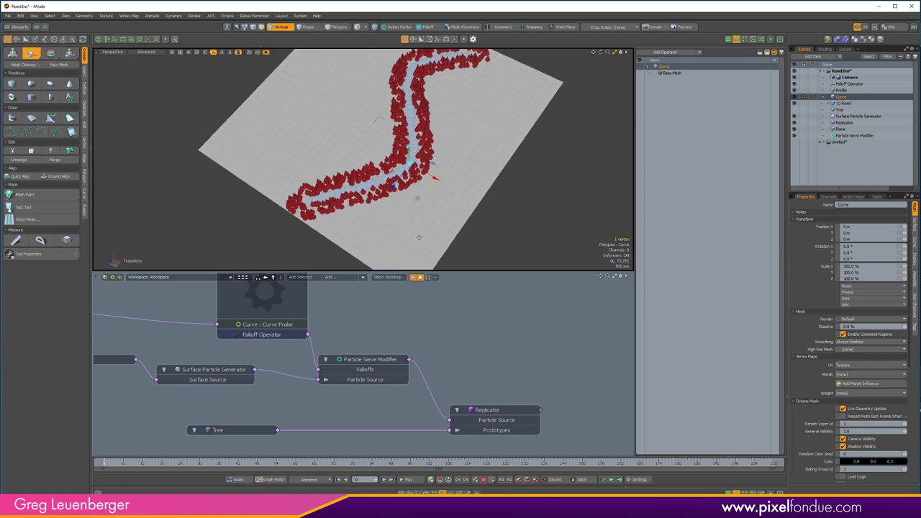
Show the Particle Sieve Modifier's settings, add another bend to the road by moving a Curve vertex, and clear the vertex selection.
{"action": "left_click", "coordinate": [386, 365]}
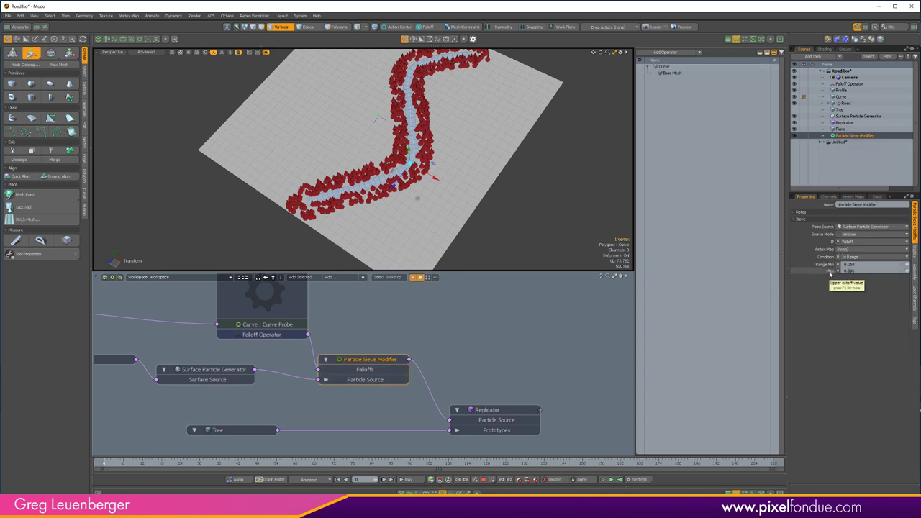
{"action": "left_click_drag", "start_coordinate": [432, 198], "coordinate": [412, 177], "text": "alt"}
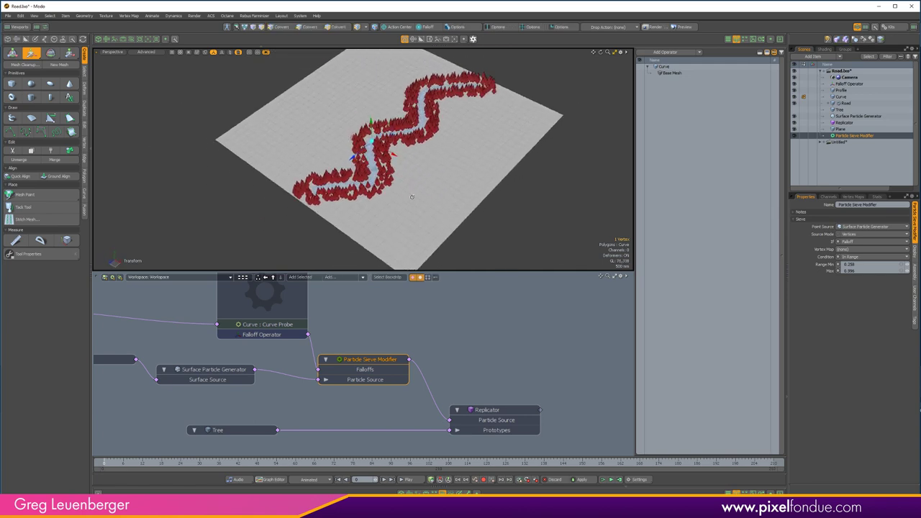
{"action": "left_click_drag", "start_coordinate": [401, 139], "coordinate": [404, 166], "text": "alt"}
{"action": "key", "text": "space"}
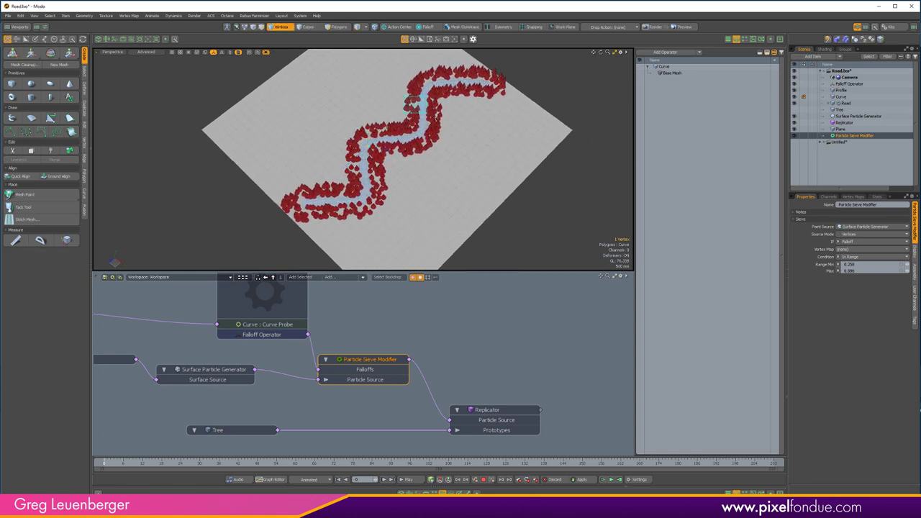
{"action": "left_click", "coordinate": [412, 103]}
Examine the tree rows along the reshaped road from several angles, together with the Curve Falloff, Particle Sieve Modifier and Replicator connections.
{"action": "left_click_drag", "start_coordinate": [421, 77], "coordinate": [421, 136], "text": "alt+shift"}
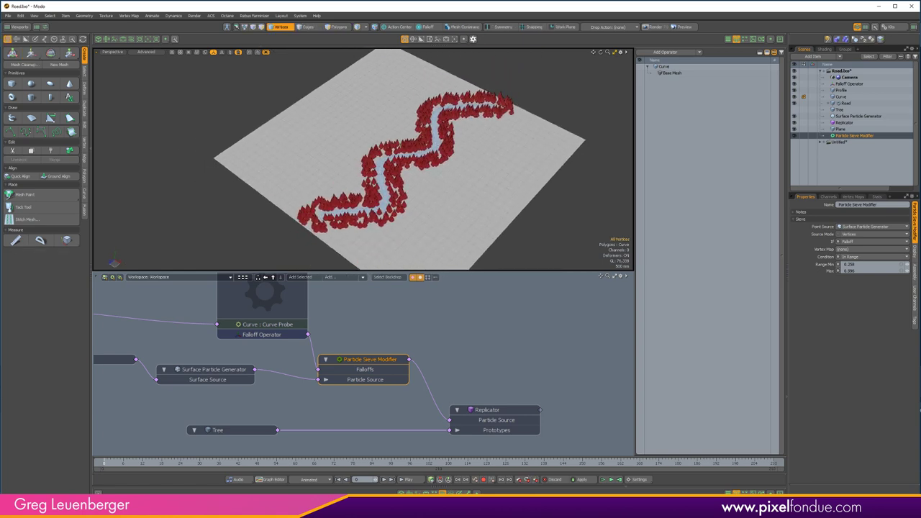
{"action": "left_click_drag", "start_coordinate": [488, 212], "coordinate": [464, 246], "text": "alt"}
{"action": "scroll", "coordinate": [432, 234], "scroll_direction": "up", "scroll_amount": 3}
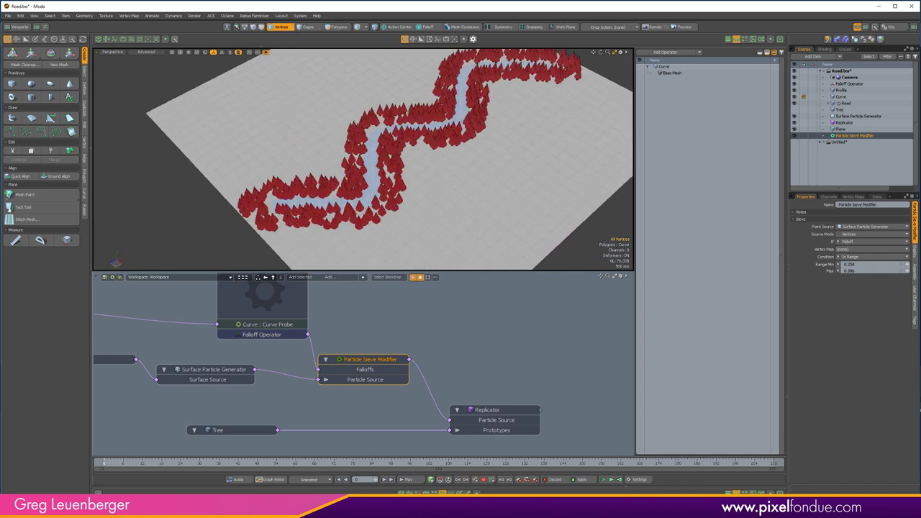
{"action": "left_click_drag", "start_coordinate": [372, 224], "coordinate": [458, 205], "text": "alt"}
{"action": "scroll", "coordinate": [483, 126], "scroll_direction": "down", "scroll_amount": 3}
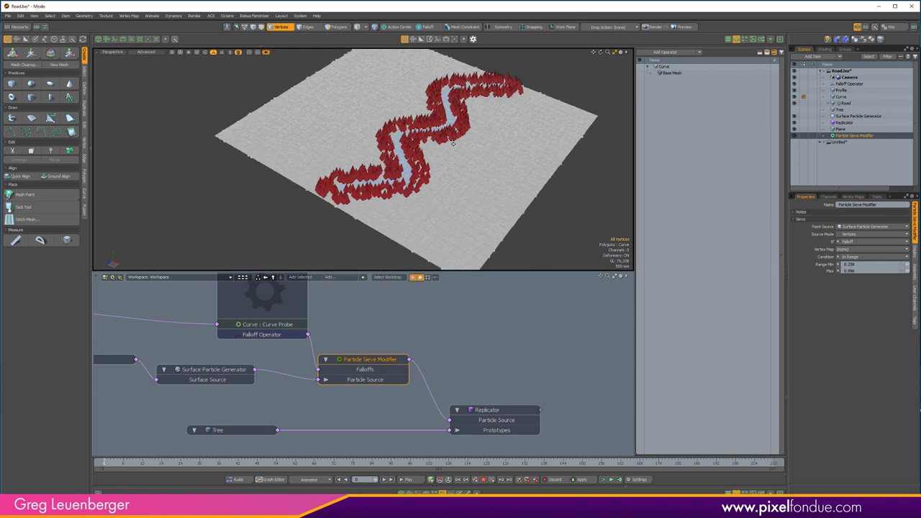
{"action": "left_click_drag", "start_coordinate": [481, 128], "coordinate": [377, 246], "text": "alt"}
{"action": "scroll", "coordinate": [425, 152], "scroll_direction": "up", "scroll_amount": 2}
{"action": "left_click_drag", "start_coordinate": [425, 152], "coordinate": [432, 169], "text": "alt"}
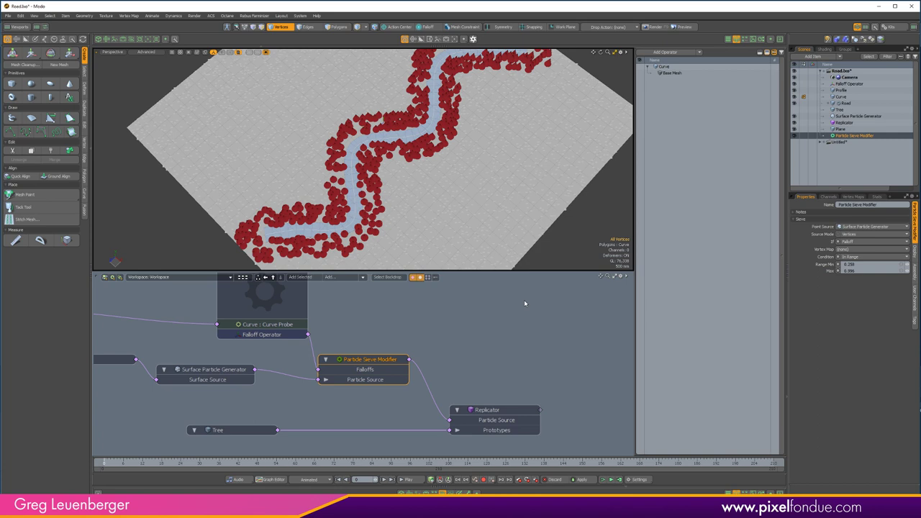
{"action": "scroll", "coordinate": [482, 316], "scroll_direction": "down", "scroll_amount": 5}
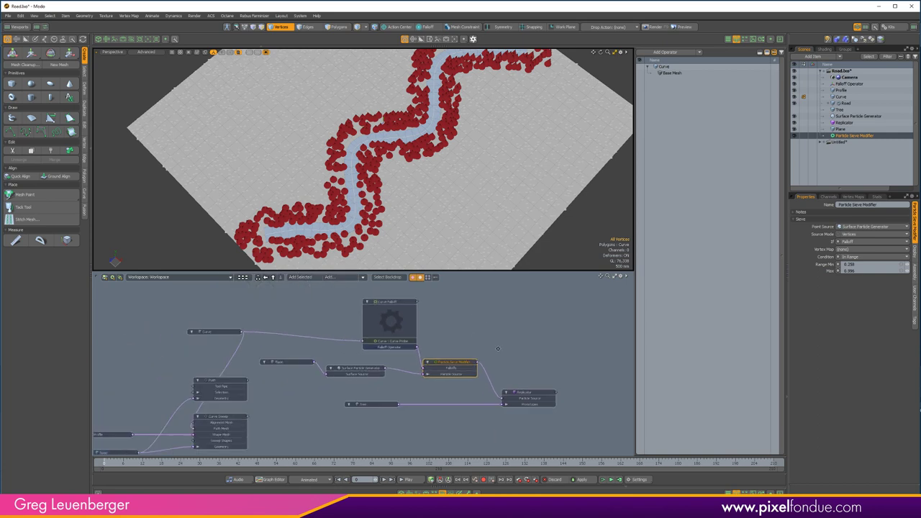
{"action": "mouse_move", "coordinate": [448, 189]}
{"action": "left_mouse_down", "text": "alt"}
{"action": "mouse_move", "coordinate": [487, 138]}
{"action": "mouse_move", "coordinate": [443, 192]}
{"action": "left_mouse_up", "text": "alt"}
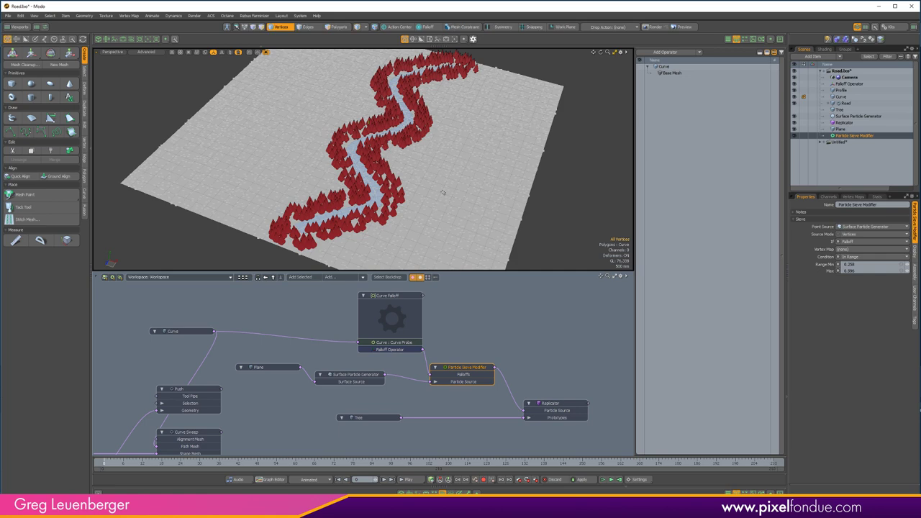
{"action": "scroll", "coordinate": [482, 327], "scroll_direction": "up", "scroll_amount": 2}
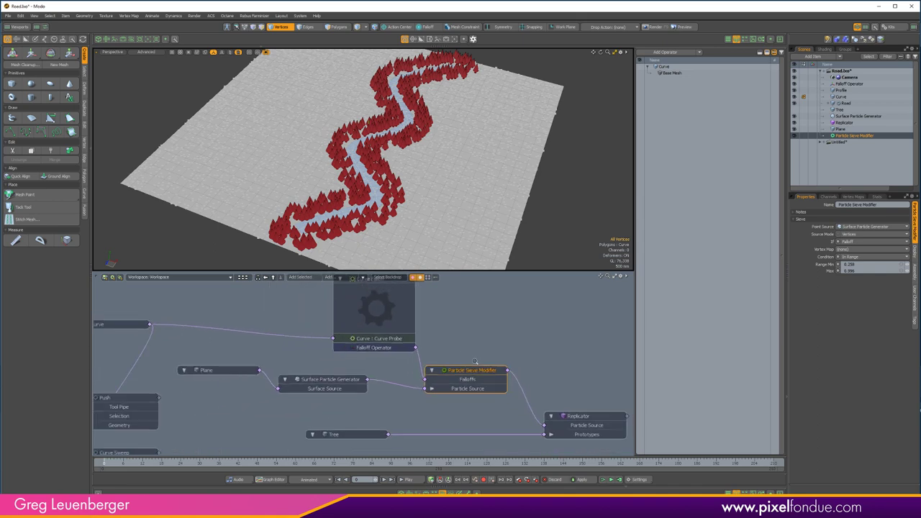